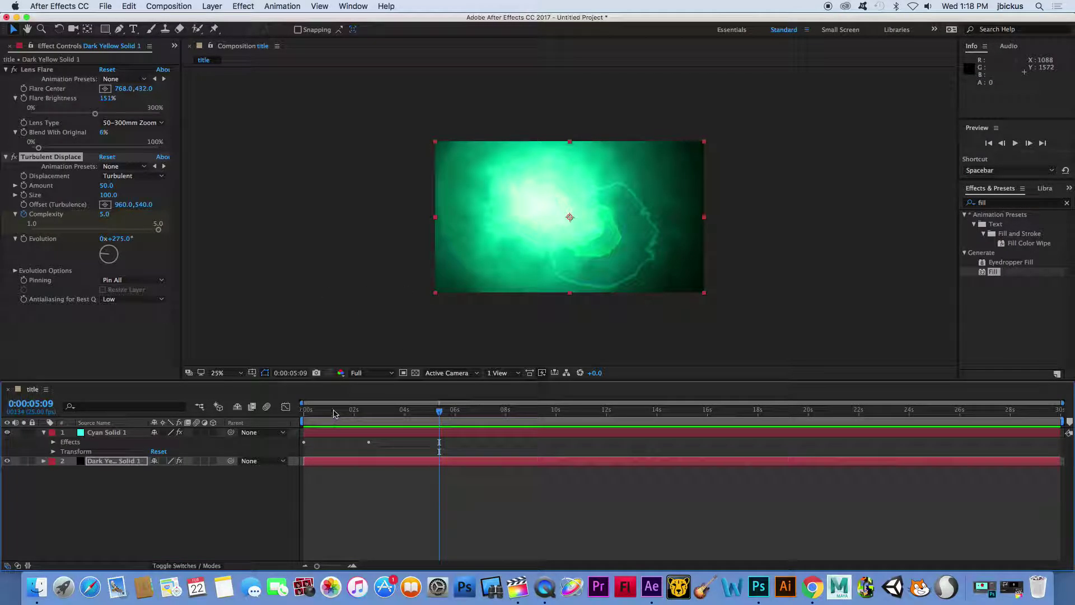
Step: Preview the existing flare title animation and create a first new composition
left_click(312, 414)
left_click_drag(311, 414, 344, 442)
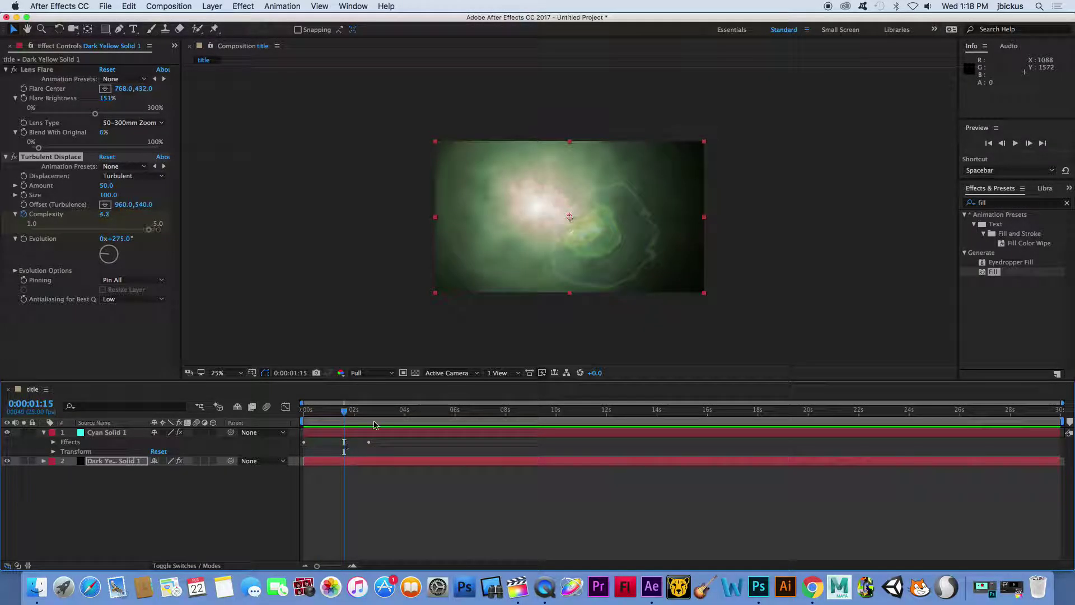
left_click(105, 5)
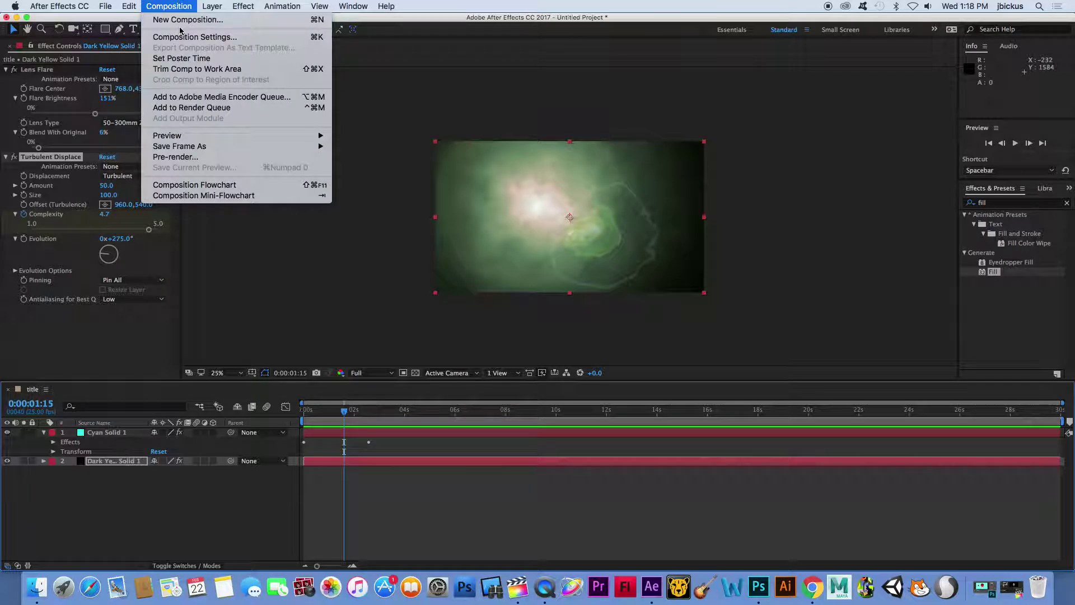
left_click(177, 23)
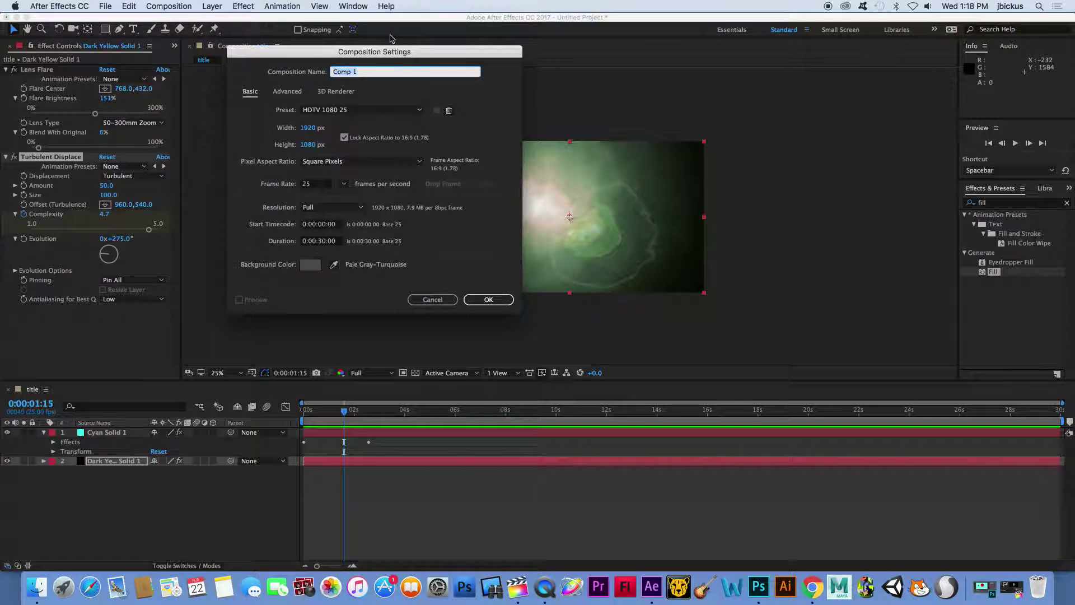
type("Video Demo")
key("Return")
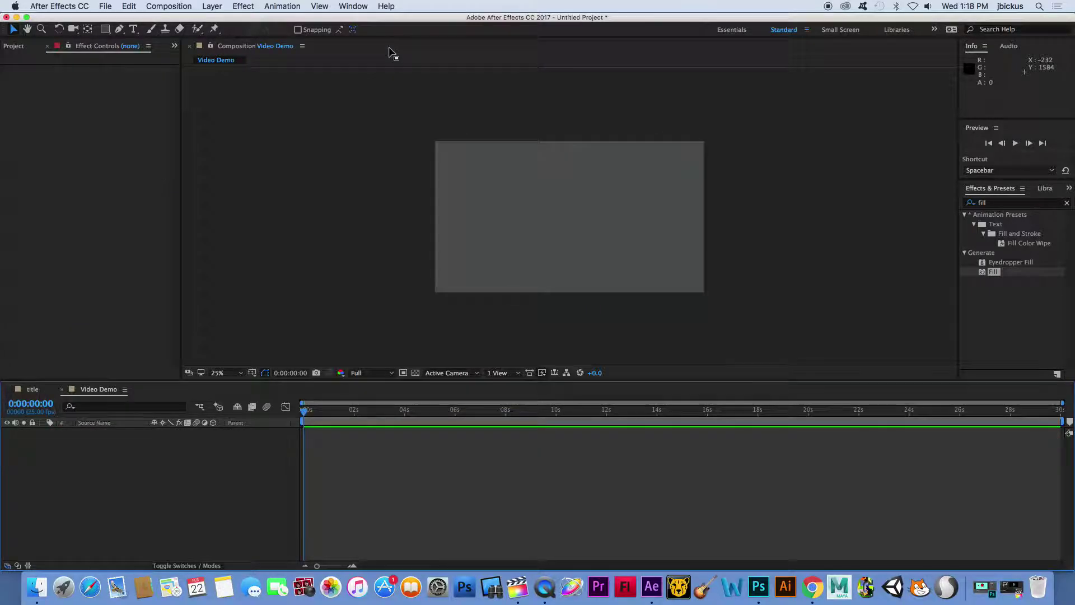
Step: Nudge the program window right and reset the workspace to its saved layout
left_click_drag(237, 16, 248, 16)
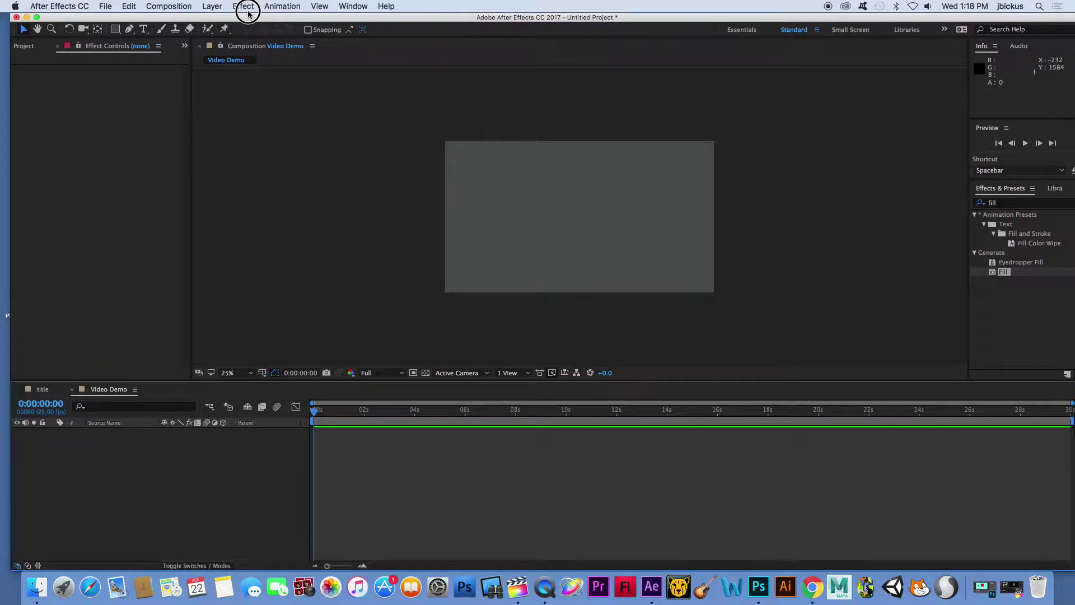
left_click(350, 6)
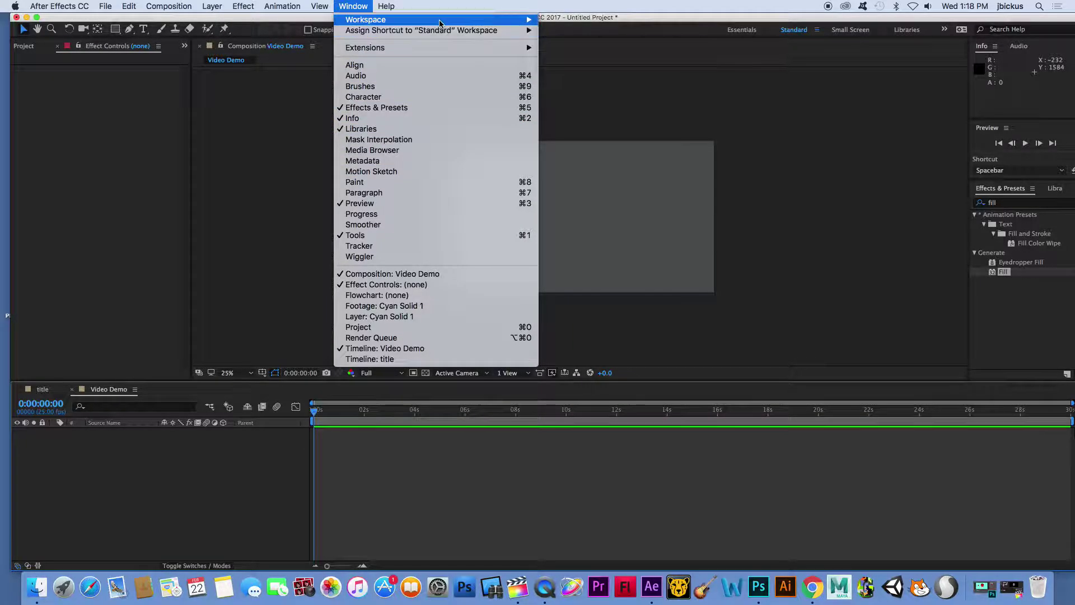
mouse_move(443, 20)
left_click(601, 157)
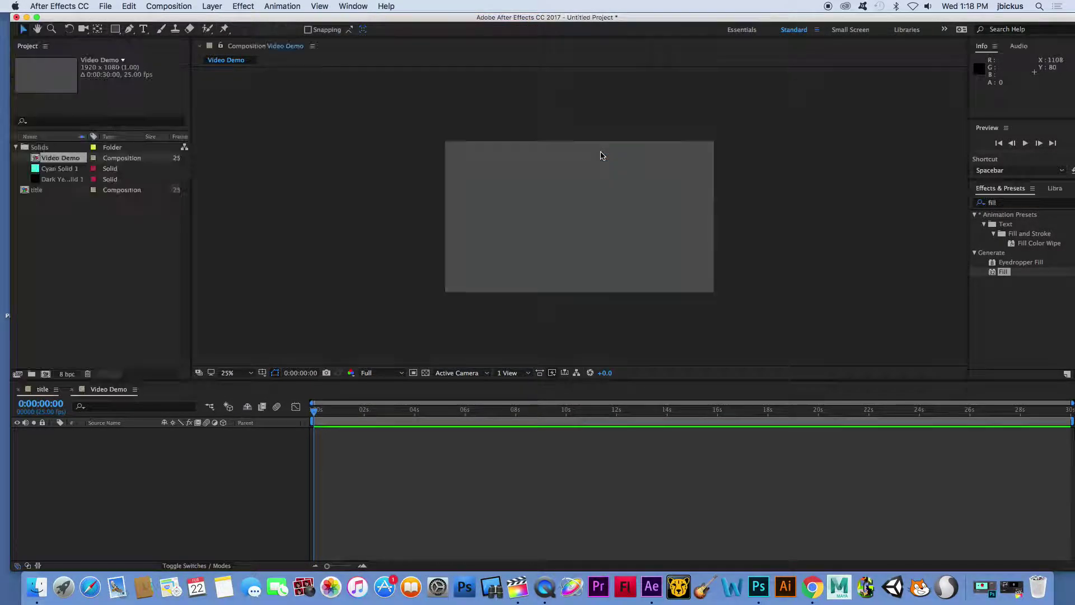
Step: Collapse the Solids folder in the Project panel and select the title composition
left_click(16, 147)
left_click(60, 196)
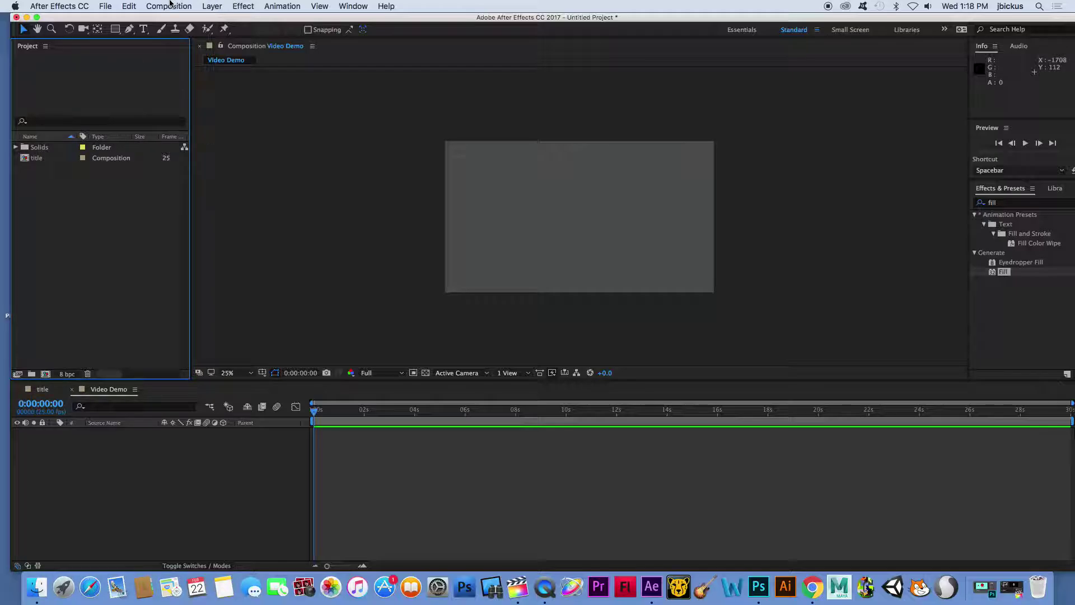
left_click(28, 160)
Step: Create the Video test composition with the HDTV 1080 25 preset, 30 seconds long
left_click(169, 6)
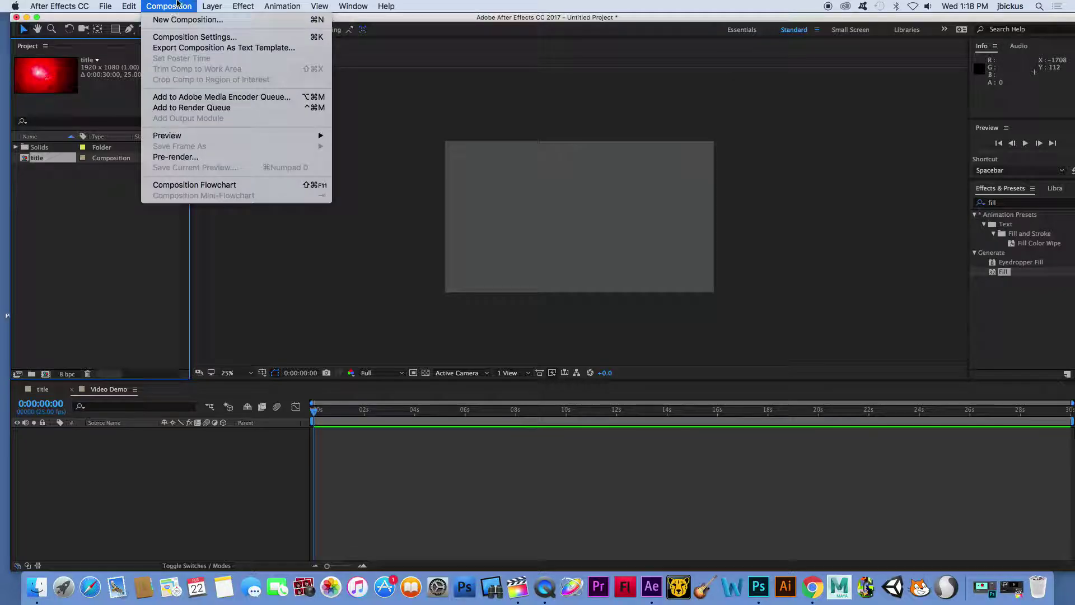
left_click(181, 20)
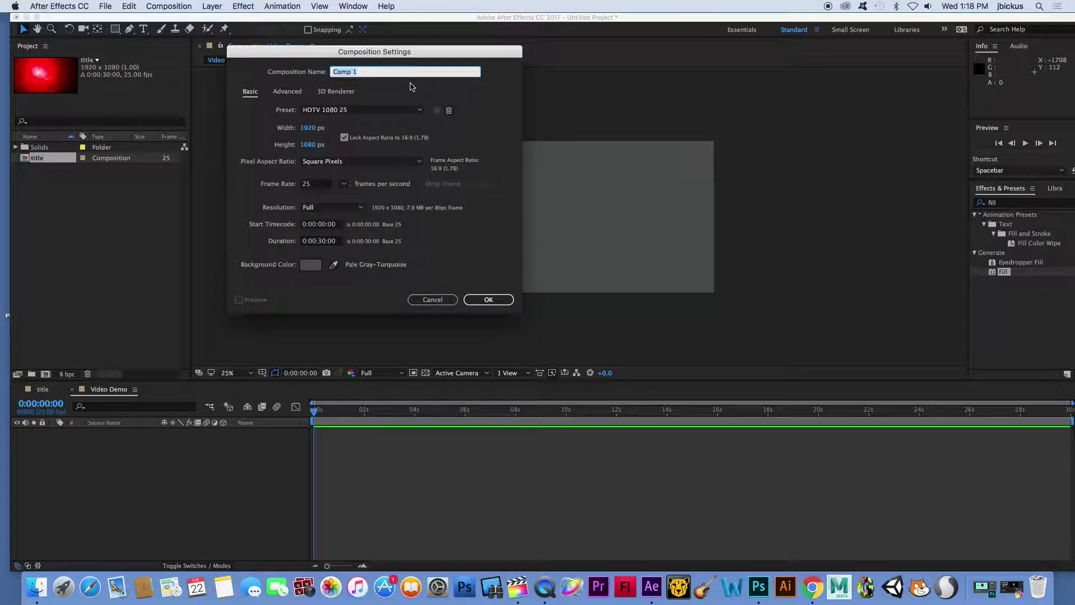
type("Video test")
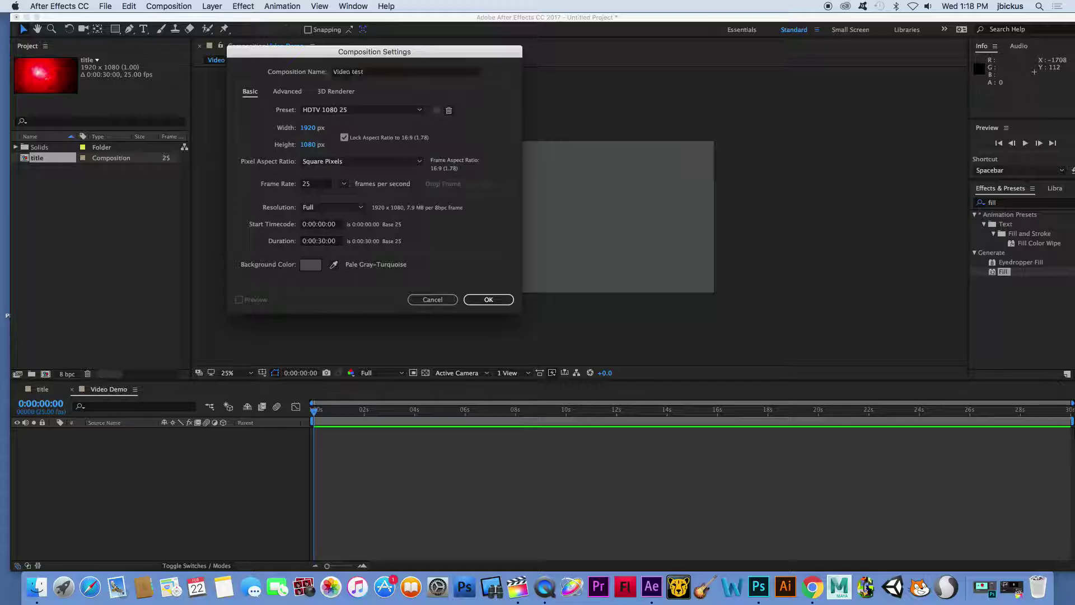
key("Return")
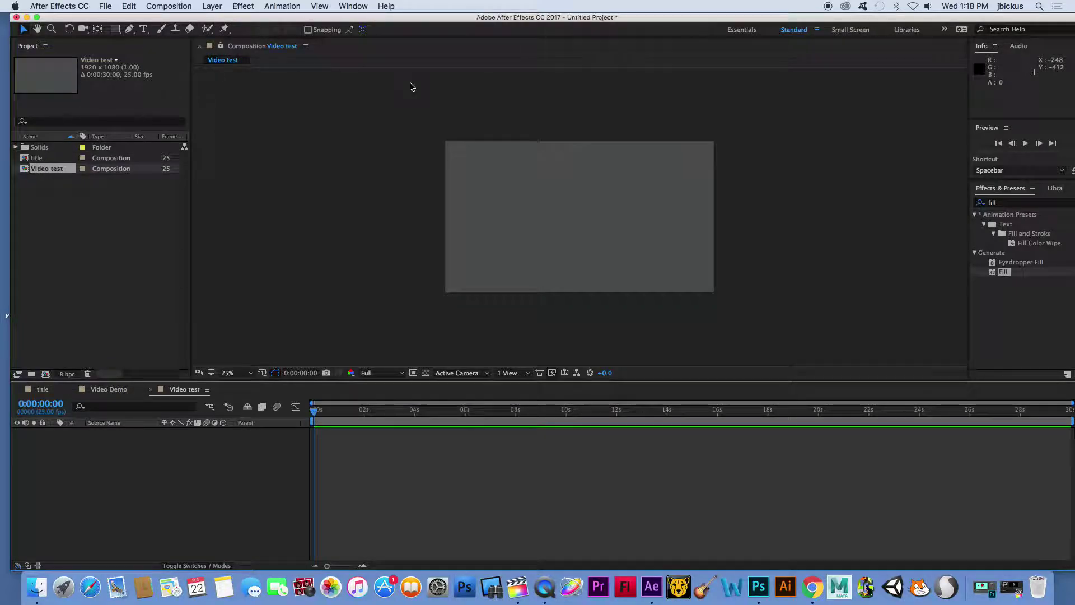
left_click(40, 173)
Step: Add a black (000000) solid, Black Solid 1, sized to fill the Video test comp
key("super+y")
left_click(529, 355)
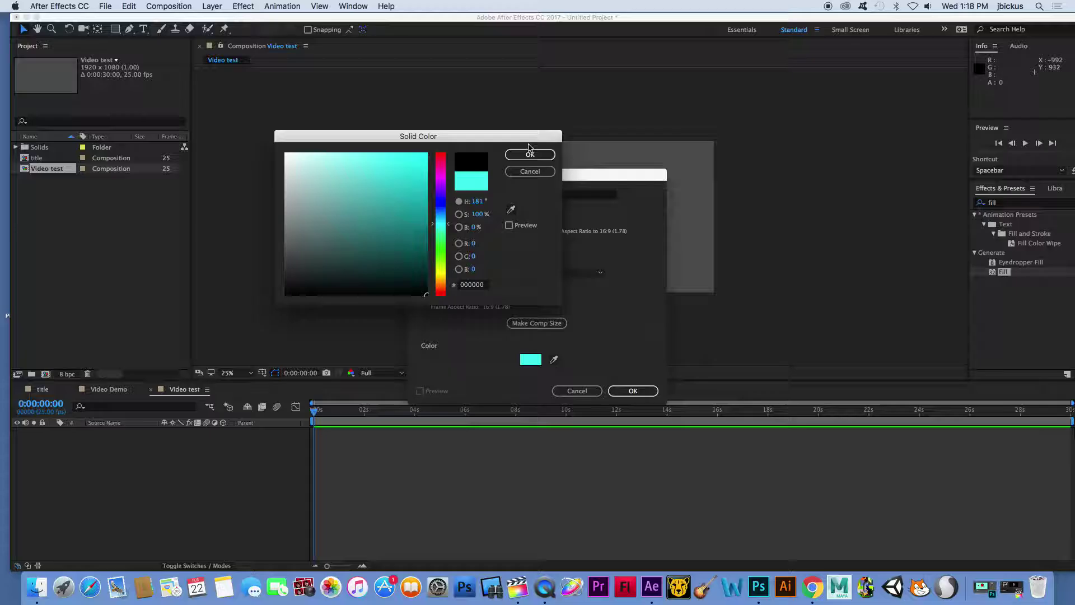
left_click(531, 154)
left_click(639, 391)
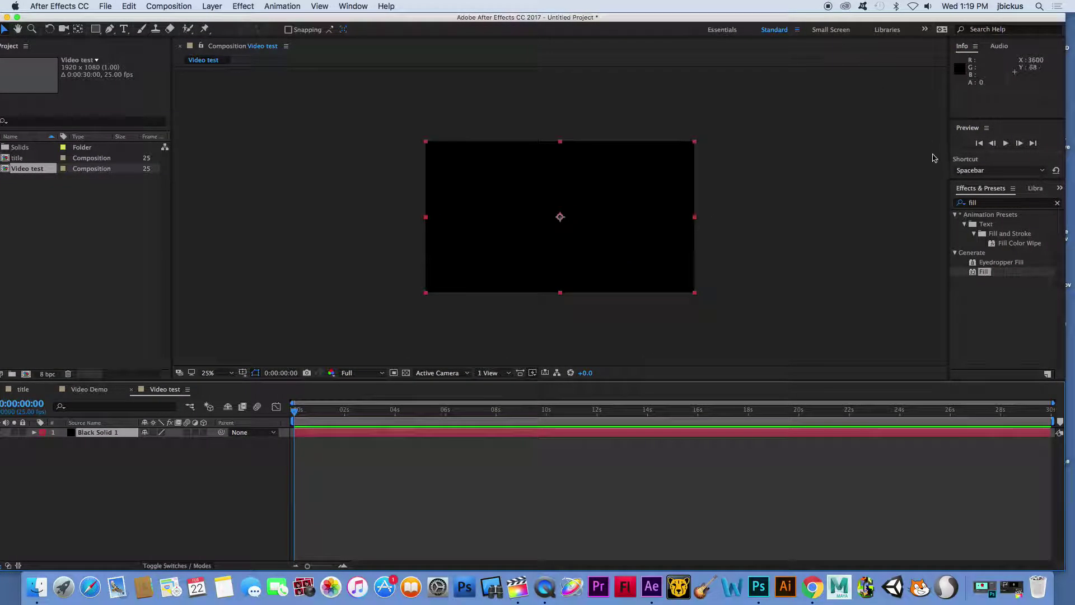
left_click(989, 203)
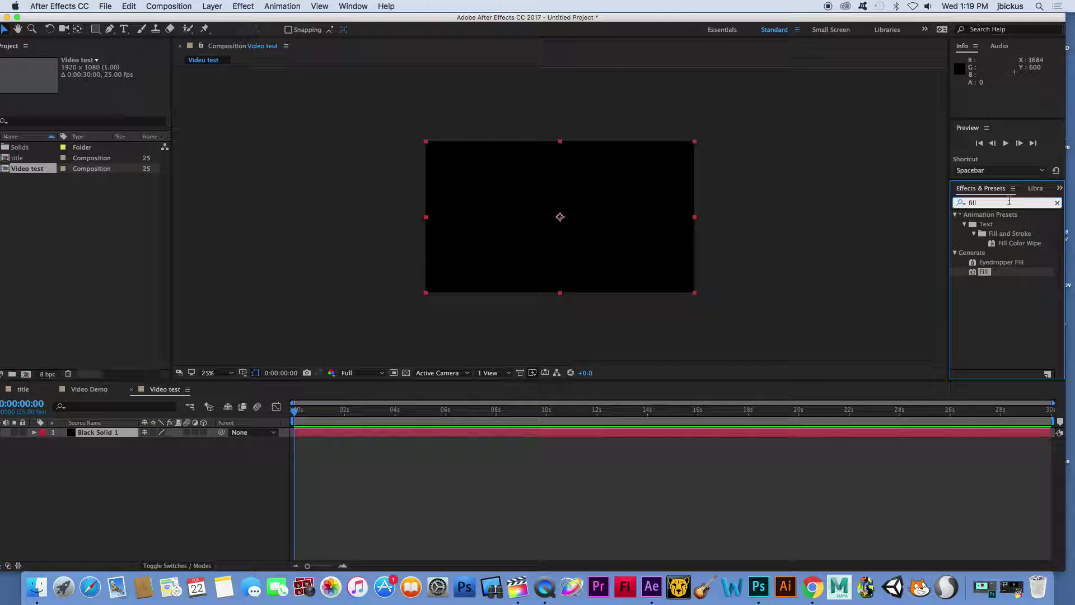
Step: Apply the Lens Flare effect to the black solid from Effects & Presets
left_click(963, 202)
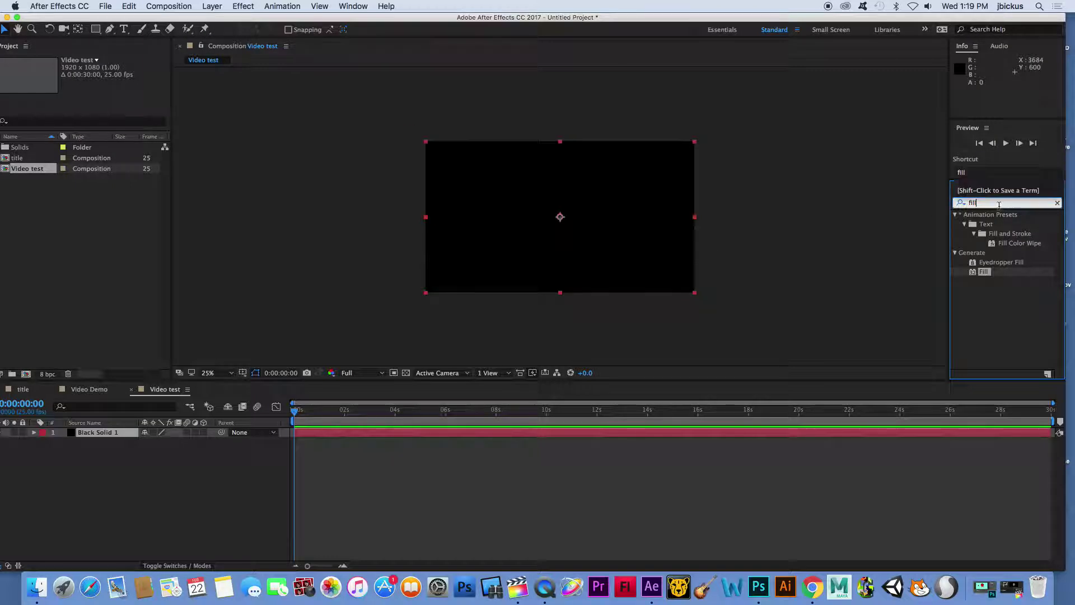
type("lens flare")
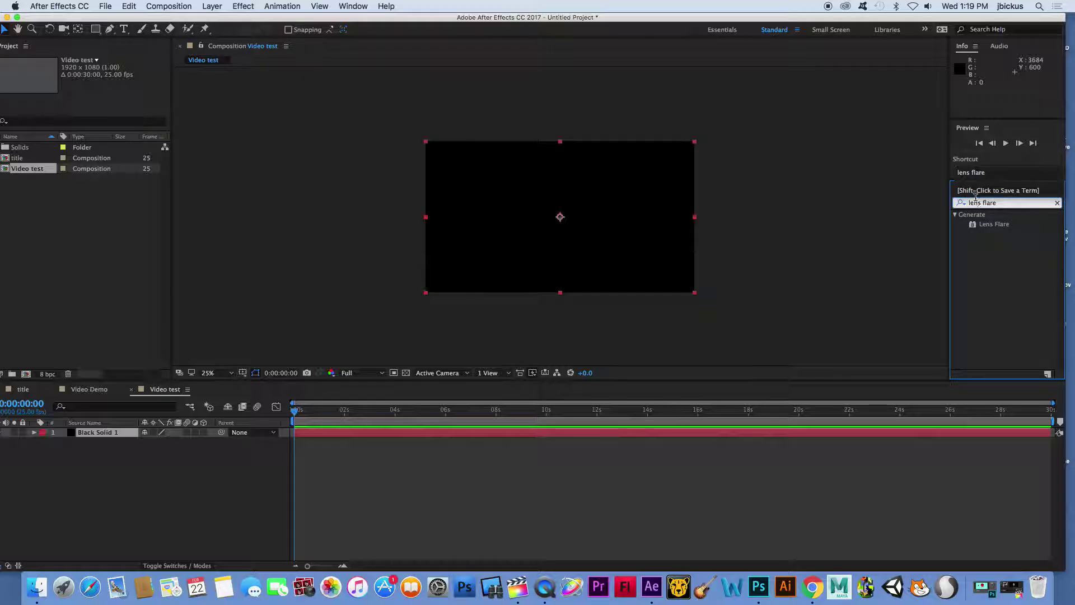
left_click_drag(985, 225, 485, 437)
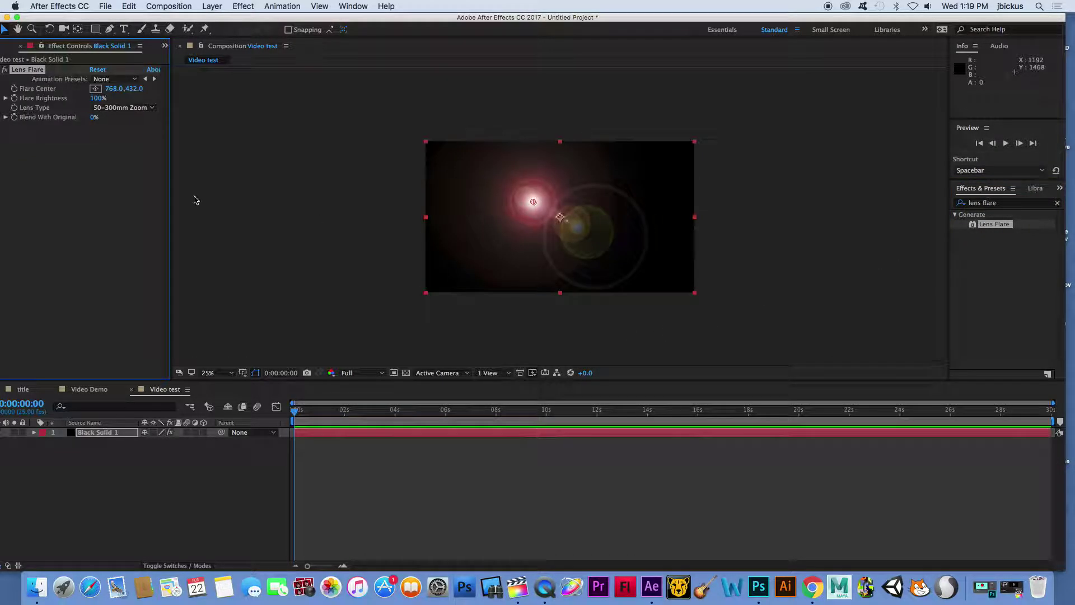
left_click_drag(109, 34, 120, 33)
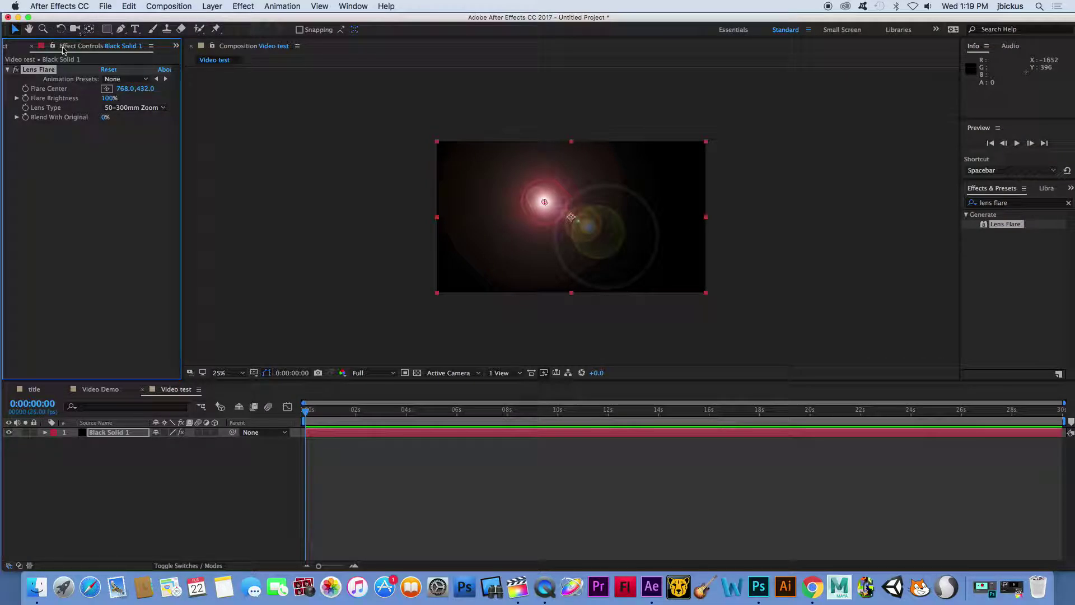
left_click(362, 5)
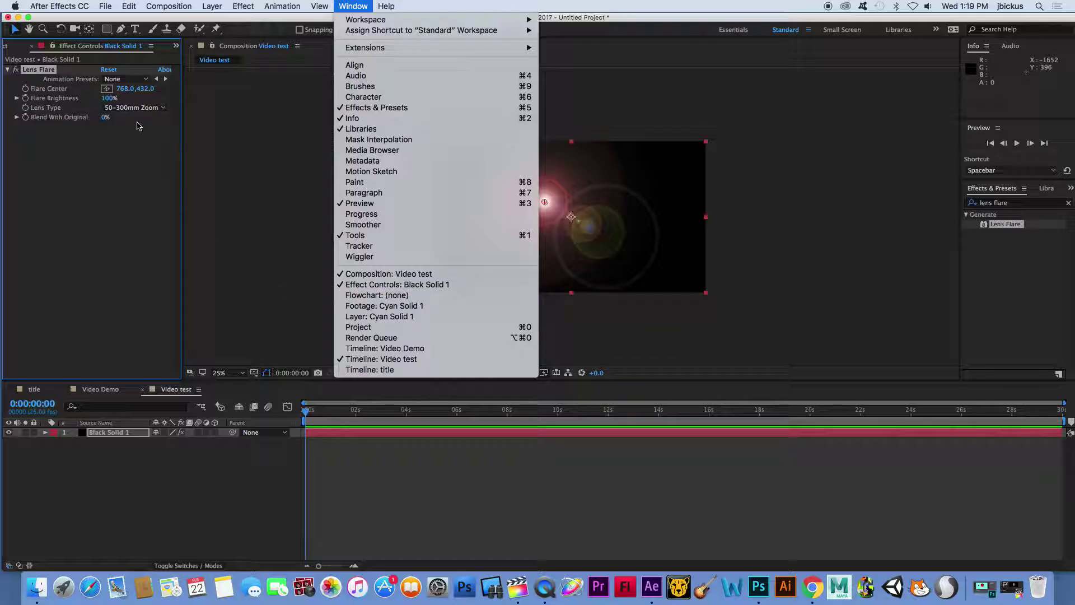
left_click(136, 174)
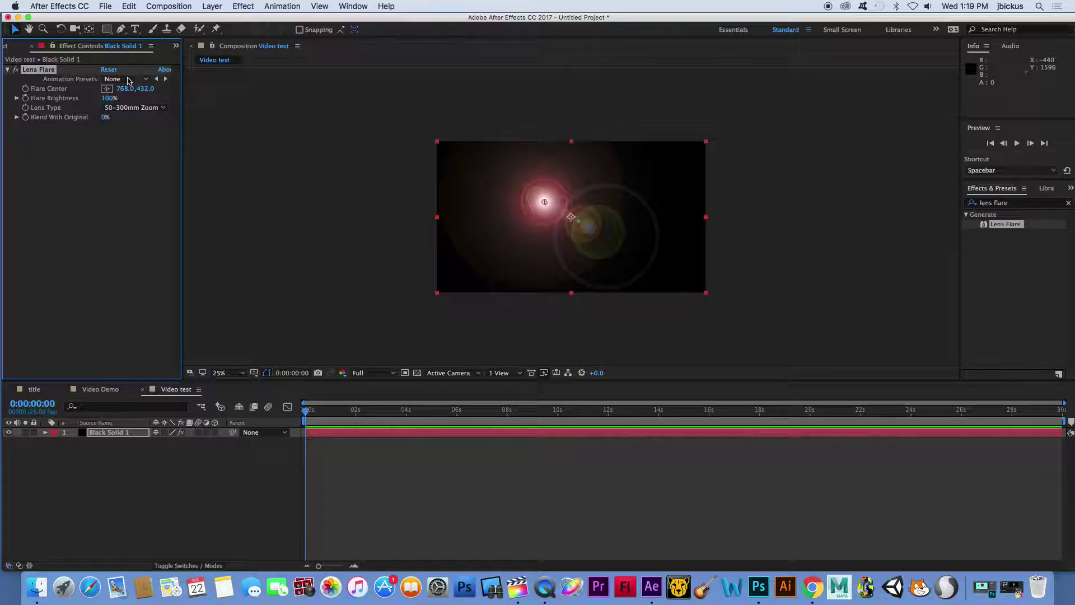
Step: Raise Flare Brightness to 173% to wash out the frame, viewing at 25% zoom
key("comma")
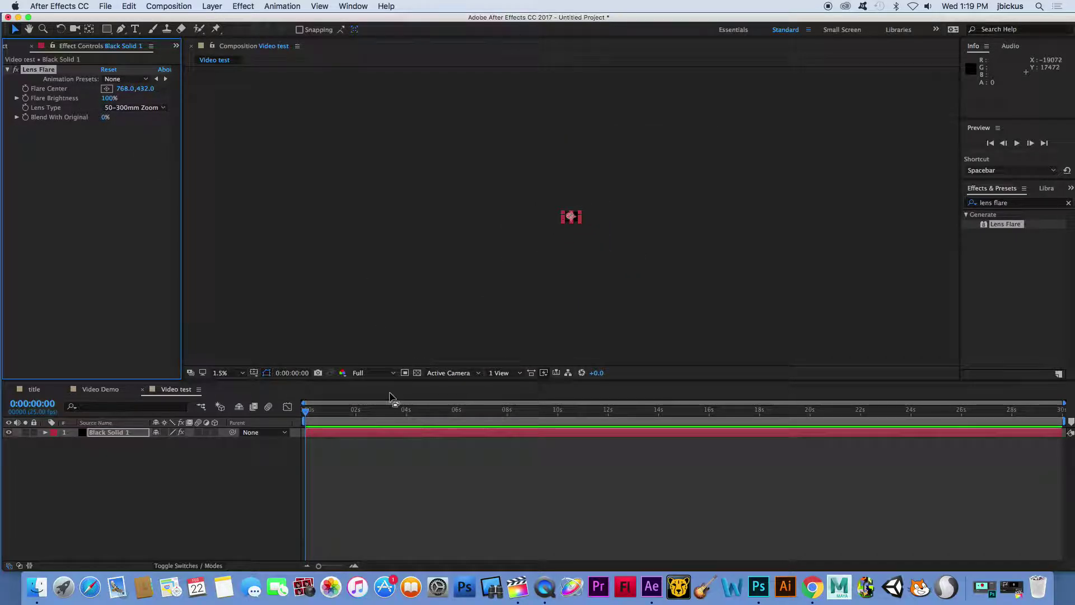
key("period")
key("period")
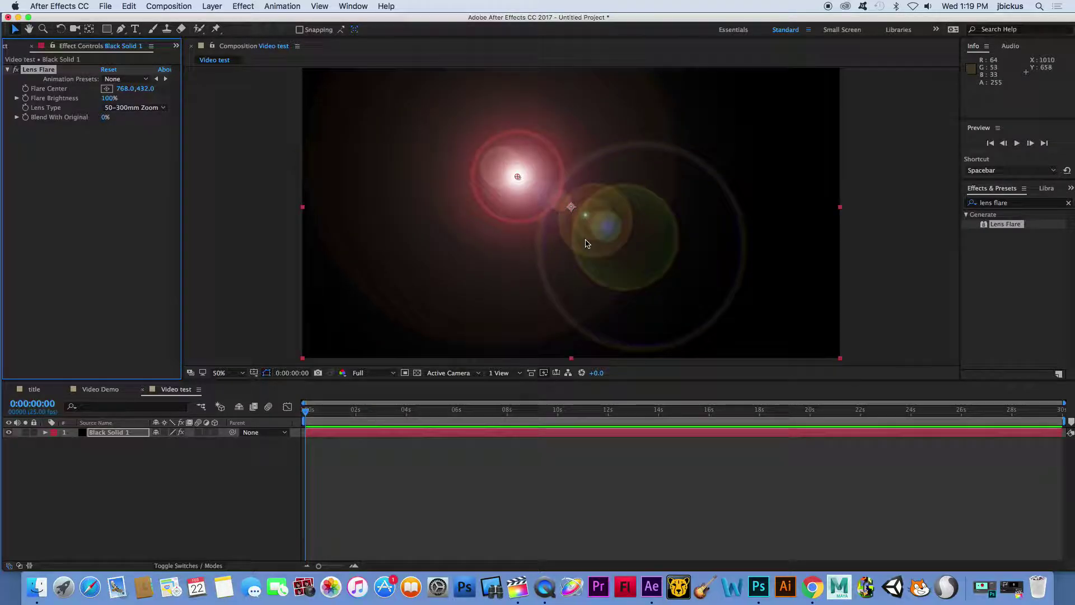
key("comma")
key("comma")
key("period")
key("period")
key("comma")
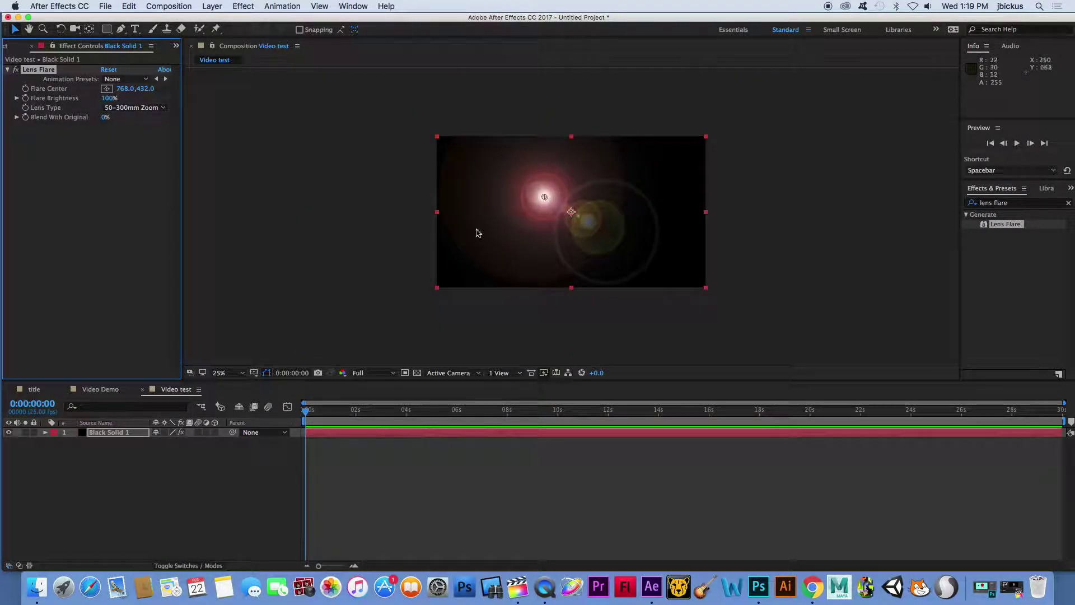
left_click(17, 98)
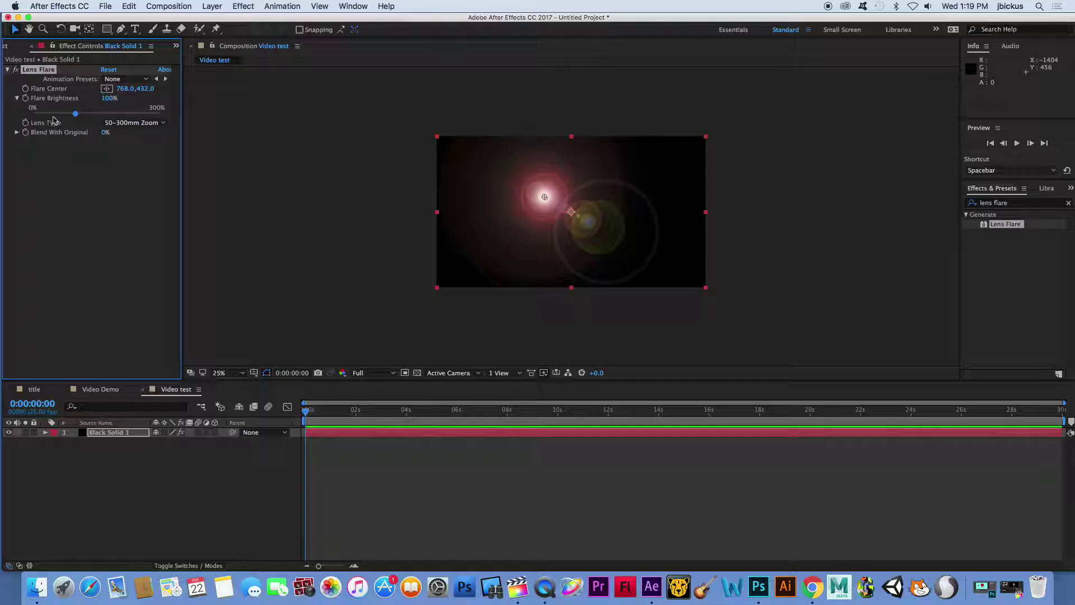
left_click_drag(77, 114, 106, 117)
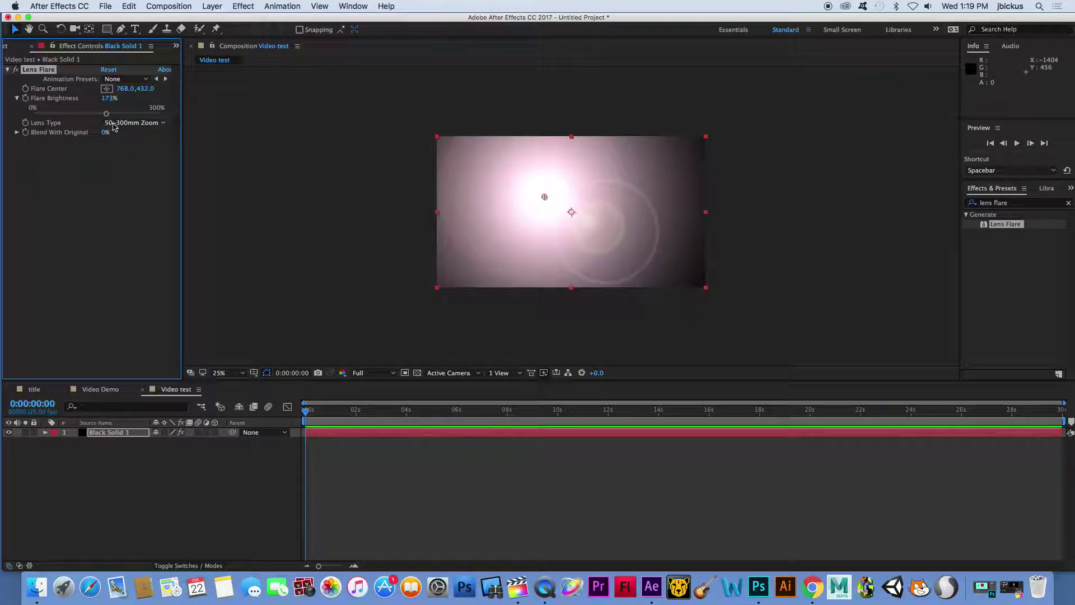
Step: Set Lens Type to 50–300mm Zoom and Blend With Original to 18%
left_click(114, 123)
left_click(147, 142)
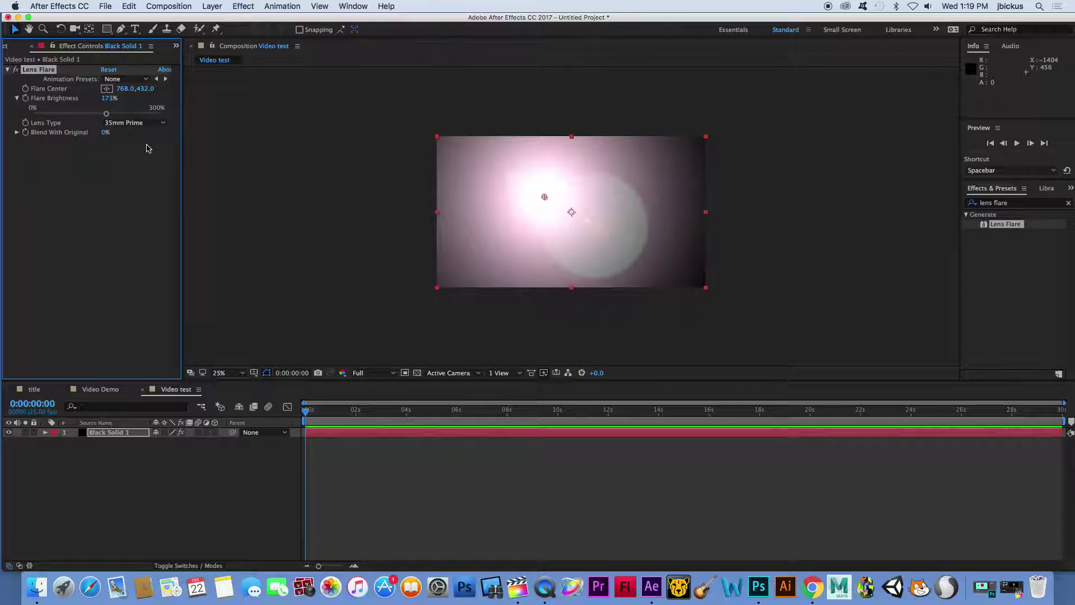
left_click(150, 127)
left_click(143, 133)
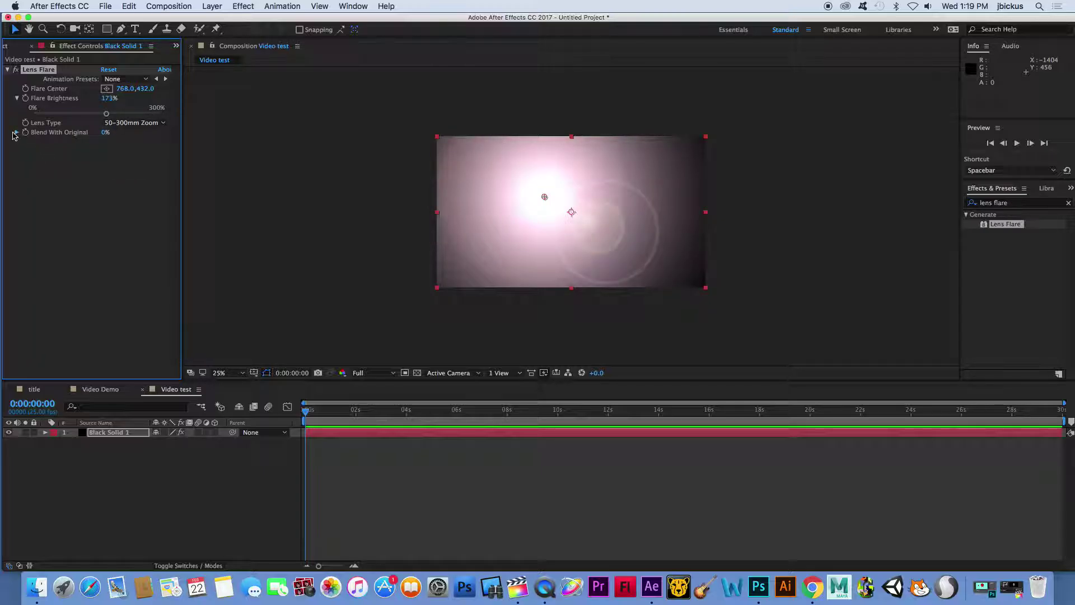
left_click(17, 133)
mouse_move(37, 150)
left_mouse_down()
mouse_move(92, 149)
mouse_move(44, 152)
mouse_move(55, 148)
left_mouse_up()
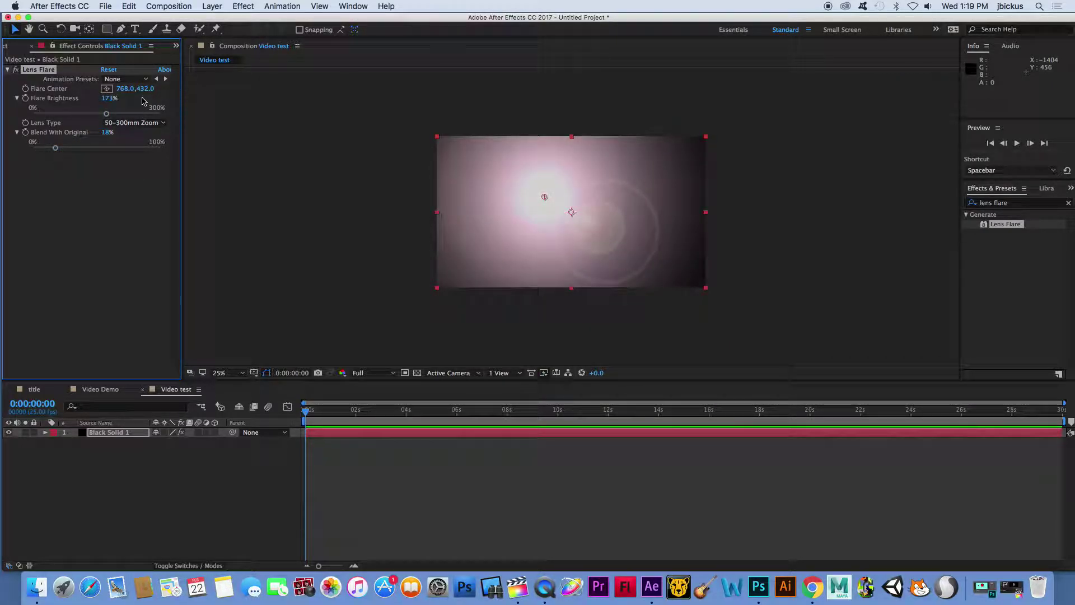
left_click_drag(124, 89, 47, 115)
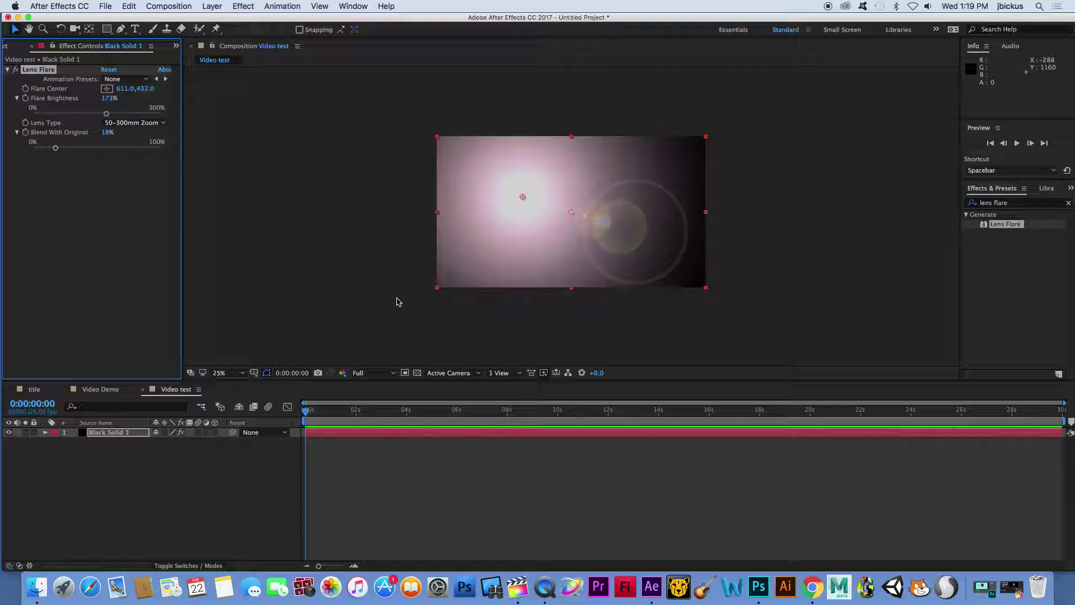
Step: Apply Turbulent Displace to Black Solid 1 from Effects & Presets
left_click(1018, 204)
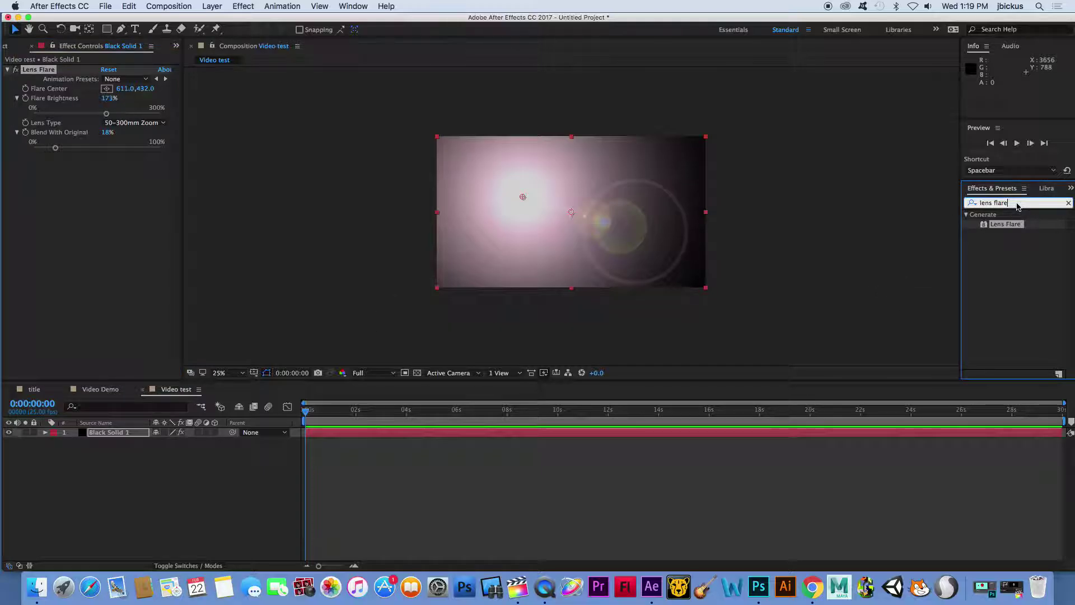
left_click(1015, 203)
type("turbule")
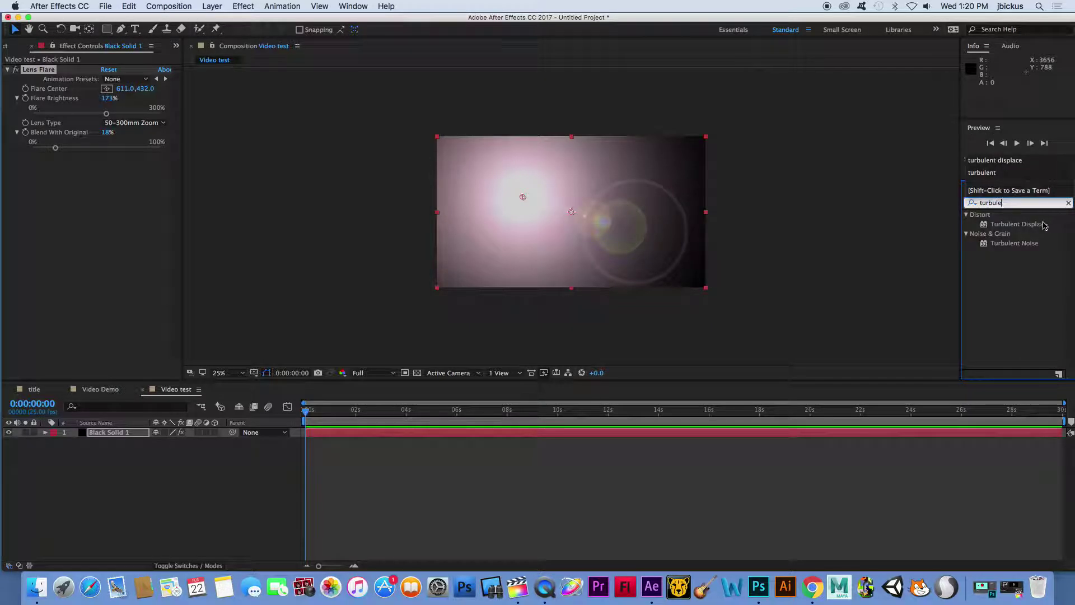
left_click_drag(1045, 226, 567, 437)
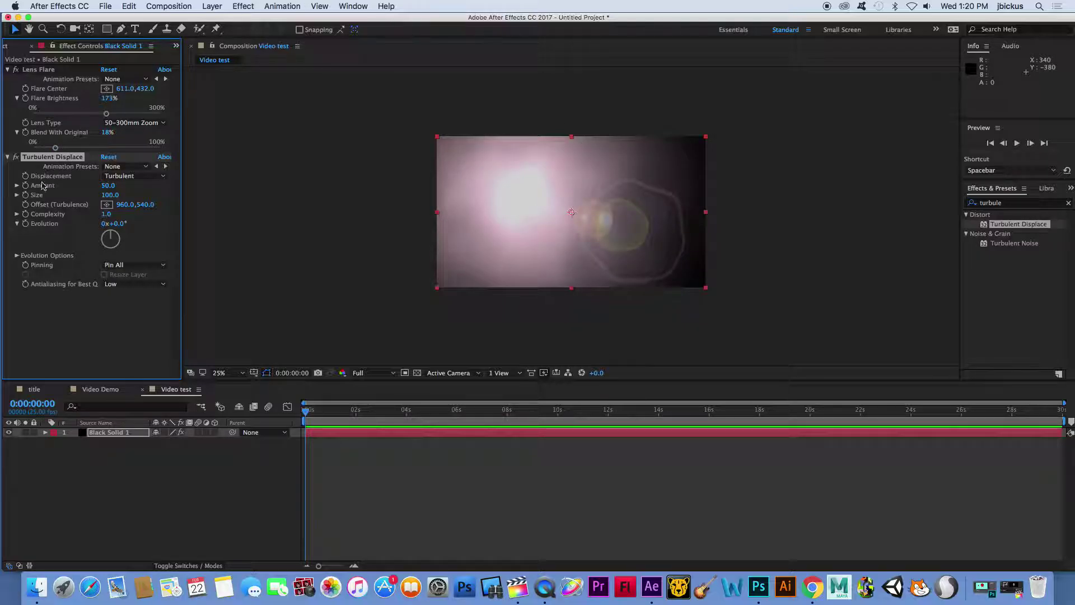
Step: Set turbulence Complexity to its maximum 5.0 and rotate Evolution to 187°
left_click(17, 213)
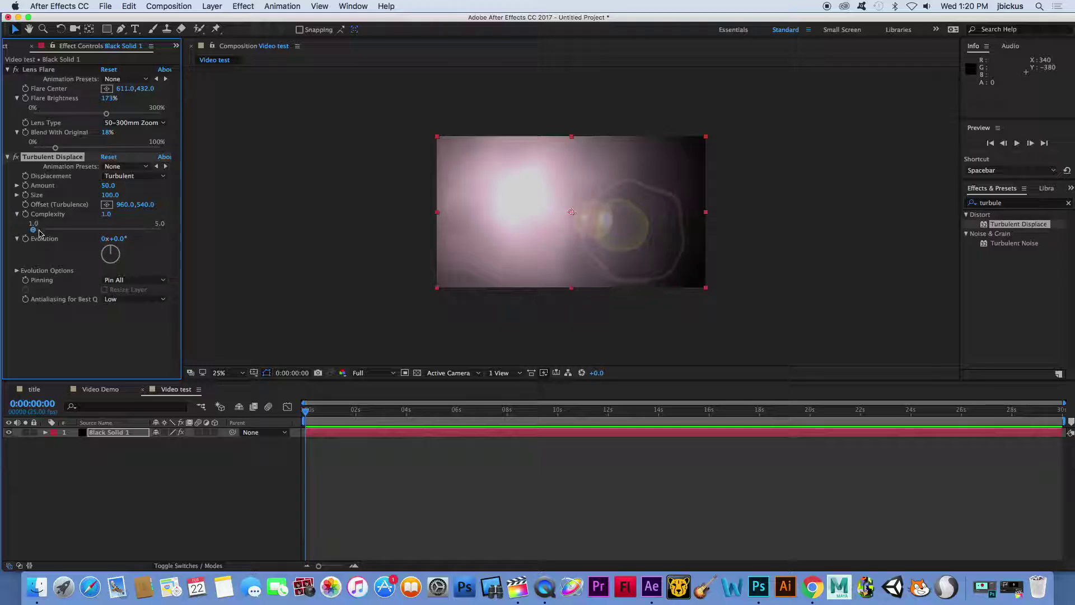
mouse_move(35, 228)
left_mouse_down()
mouse_move(116, 244)
mouse_move(43, 229)
left_mouse_up()
left_click_drag(114, 239, 166, 230)
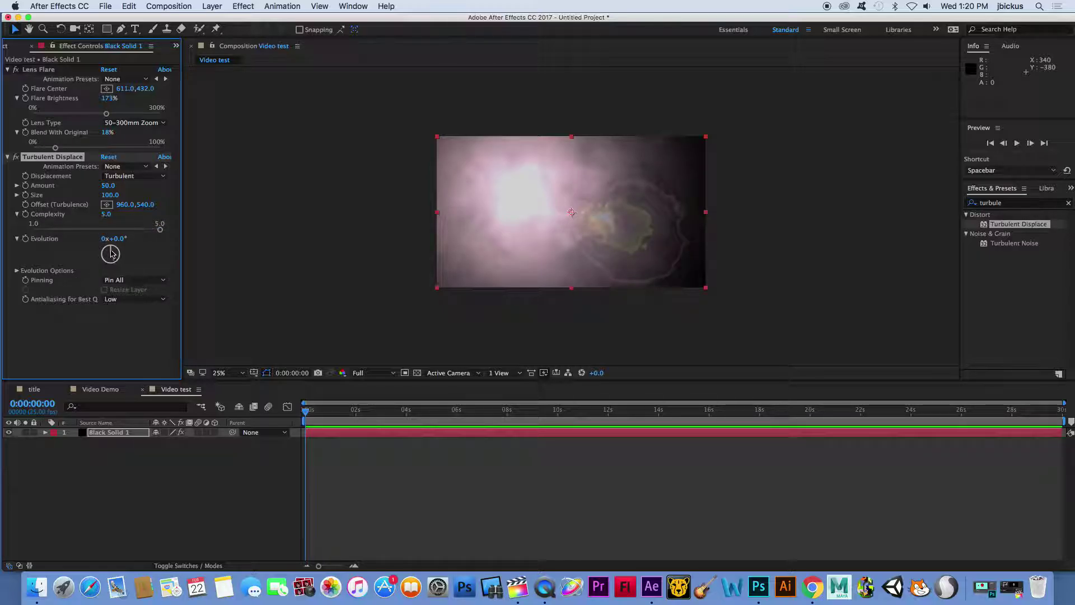
left_click_drag(113, 250, 111, 264)
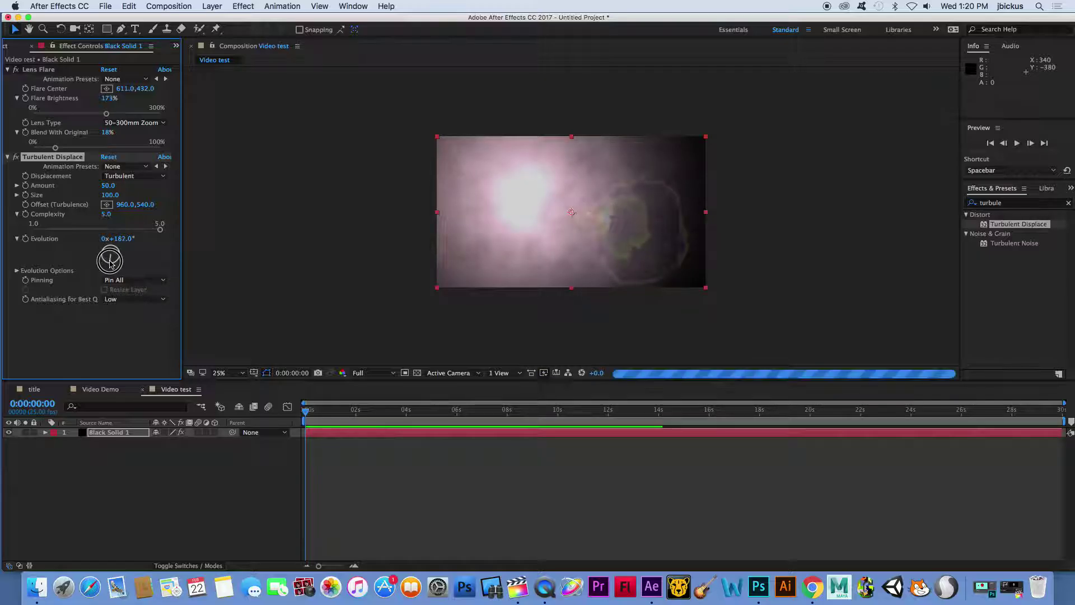
Step: Set Amount to 94.7 and Size to 105.9, then preview and return to frame 0
left_click(16, 186)
left_click_drag(96, 202, 154, 209)
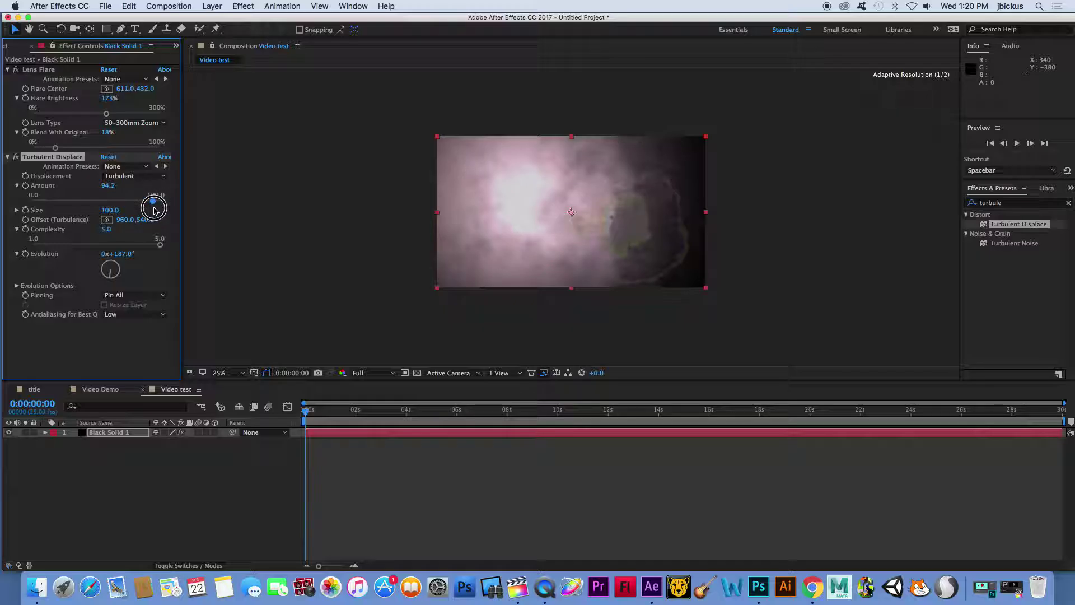
left_click(16, 211)
mouse_move(65, 226)
left_mouse_down()
mouse_move(96, 231)
mouse_move(65, 237)
left_mouse_up()
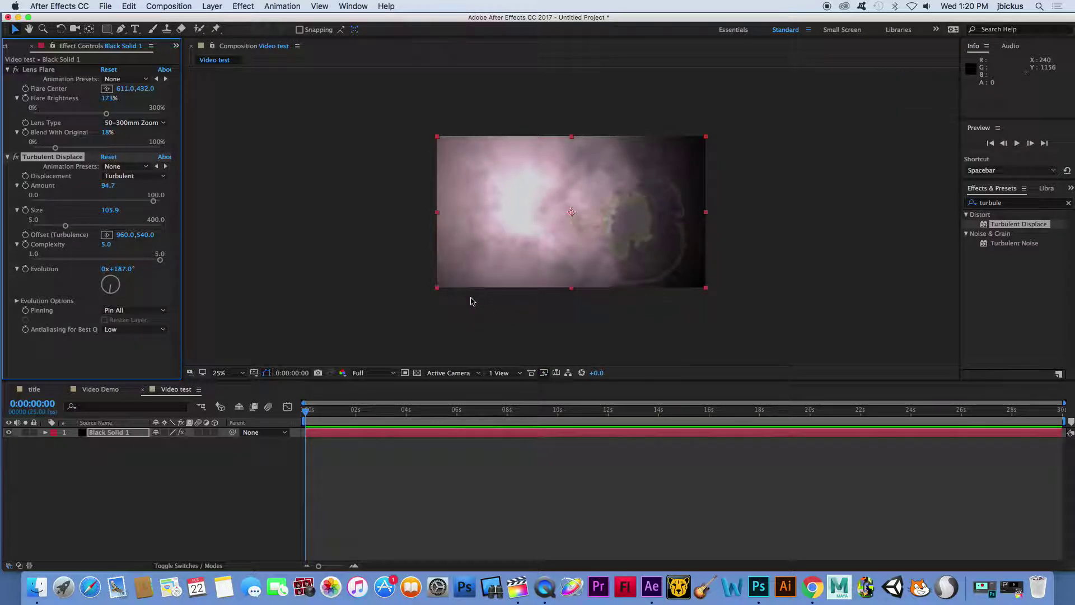
mouse_move(307, 414)
left_mouse_down()
mouse_move(339, 411)
mouse_move(308, 412)
left_mouse_up()
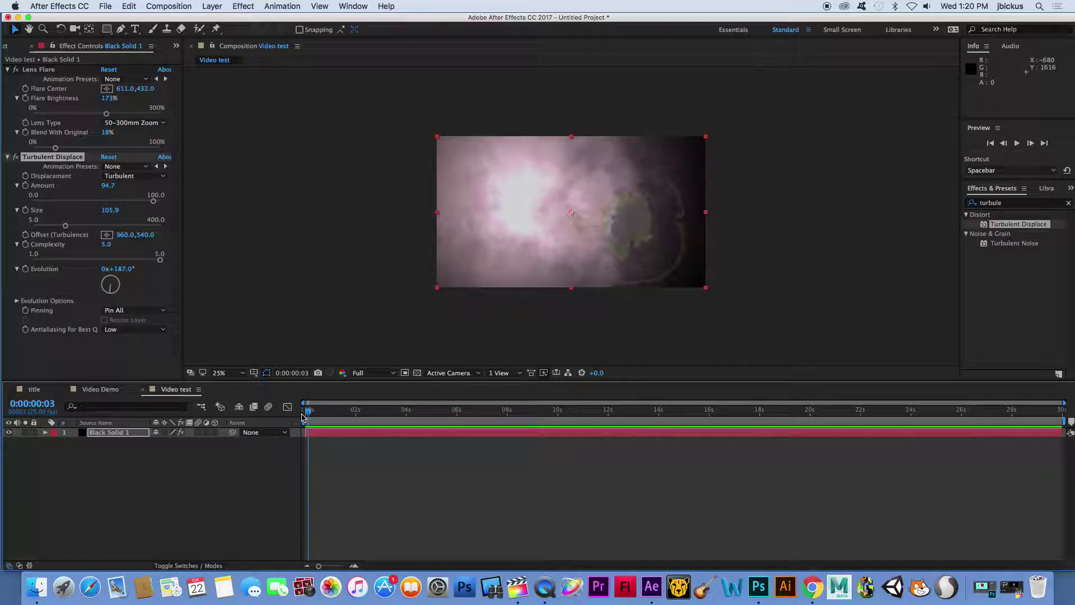
left_click(303, 413)
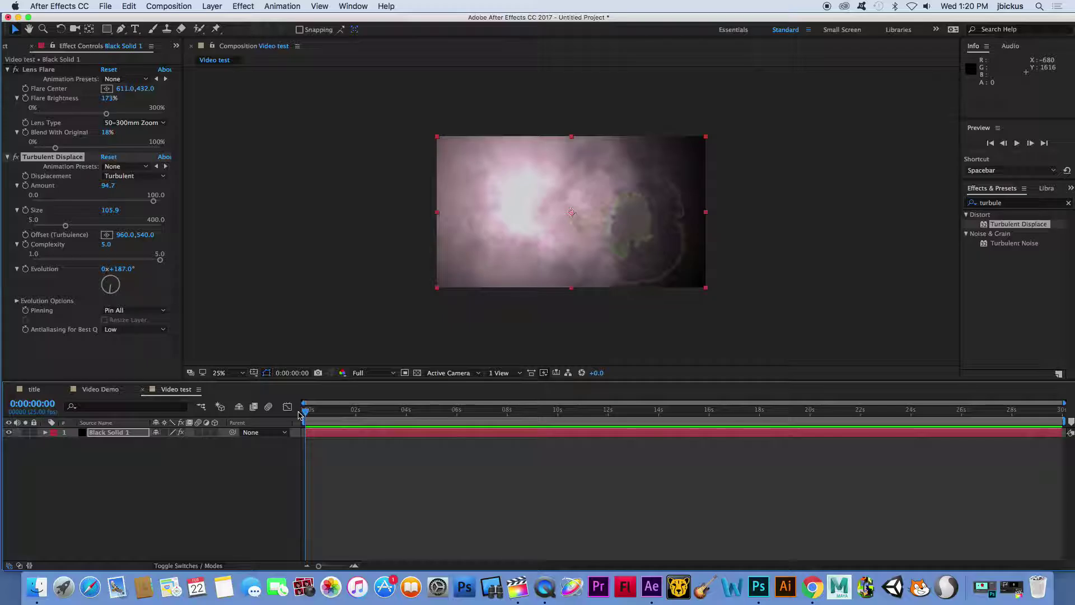
Step: Duplicate Black Solid 1, rename the top copy 'Solid 2', and move to 0:00:01:14
left_click(115, 434)
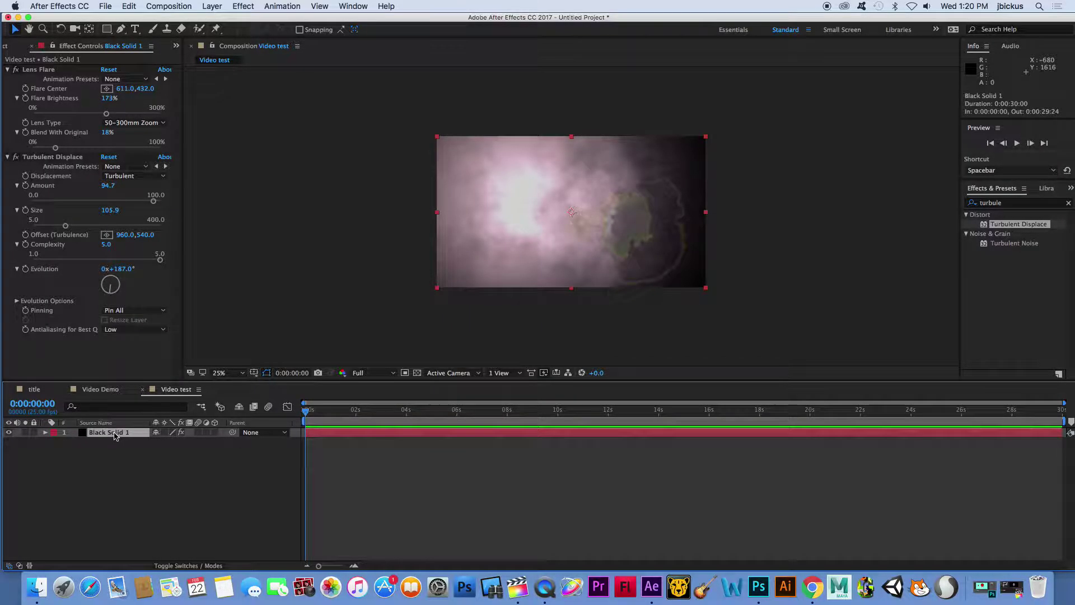
key("super+d")
key("Return")
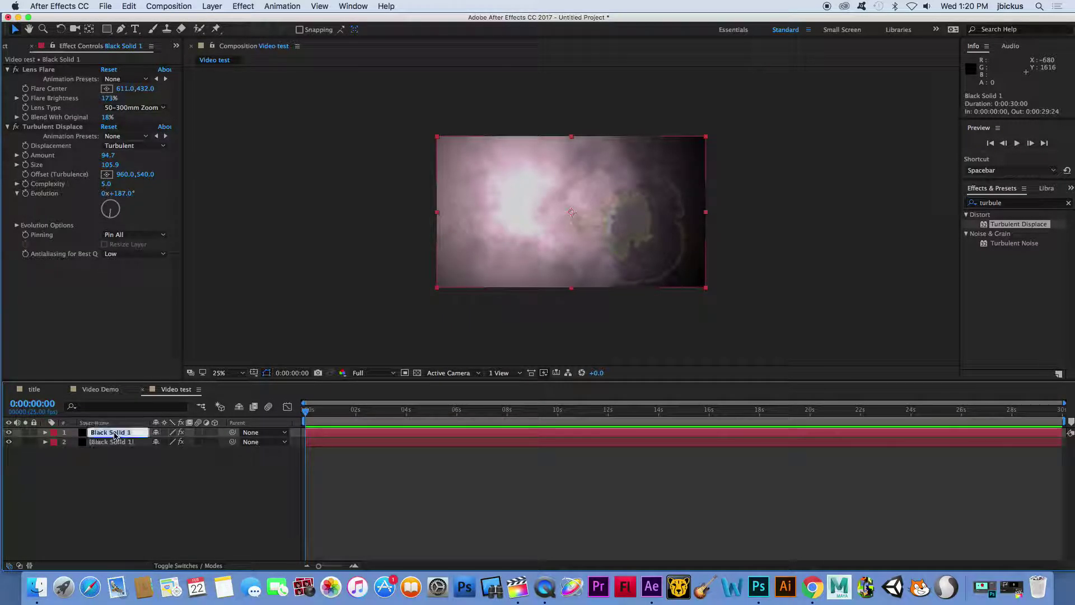
type("Solid 2")
key("Escape")
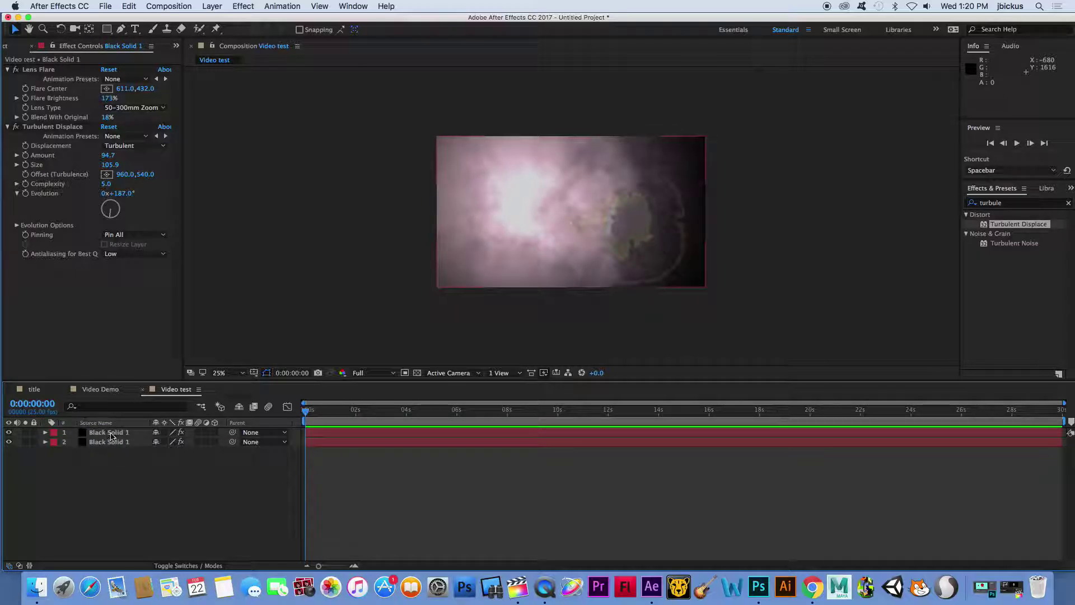
left_click(112, 434)
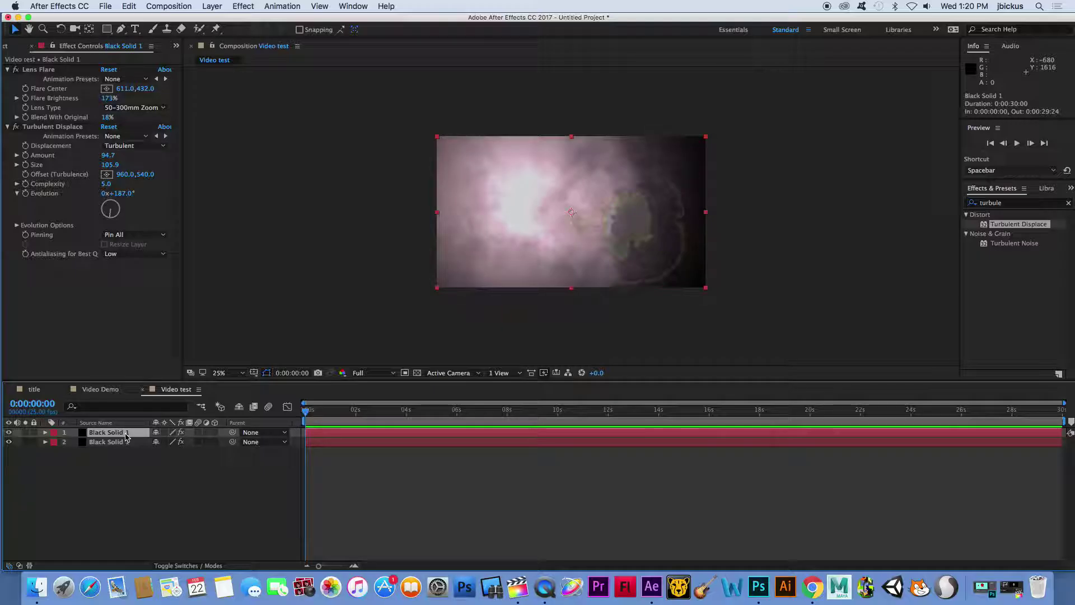
key("Return")
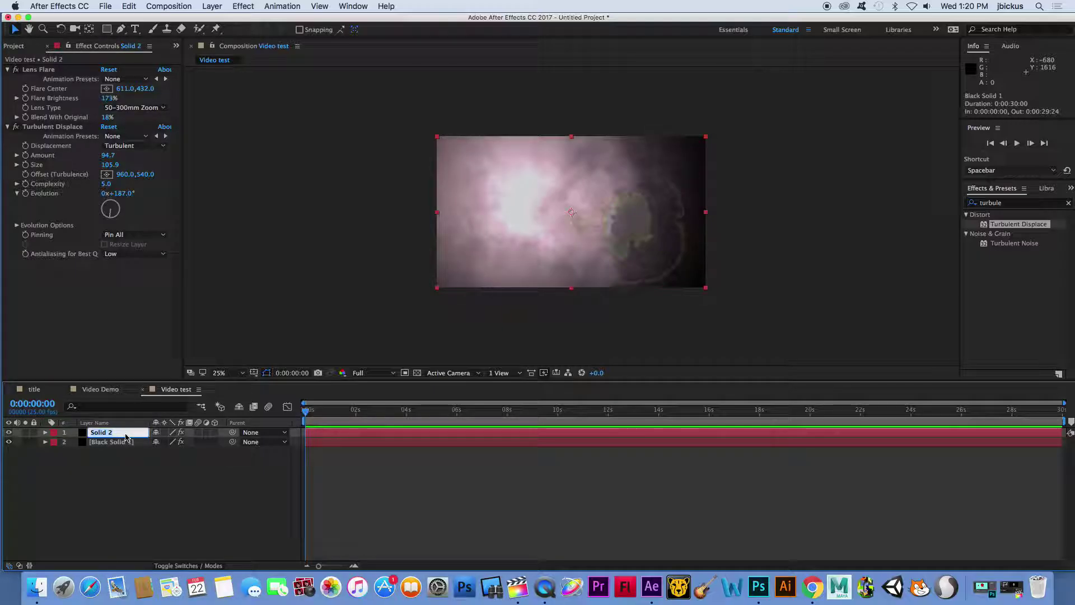
left_click(100, 473)
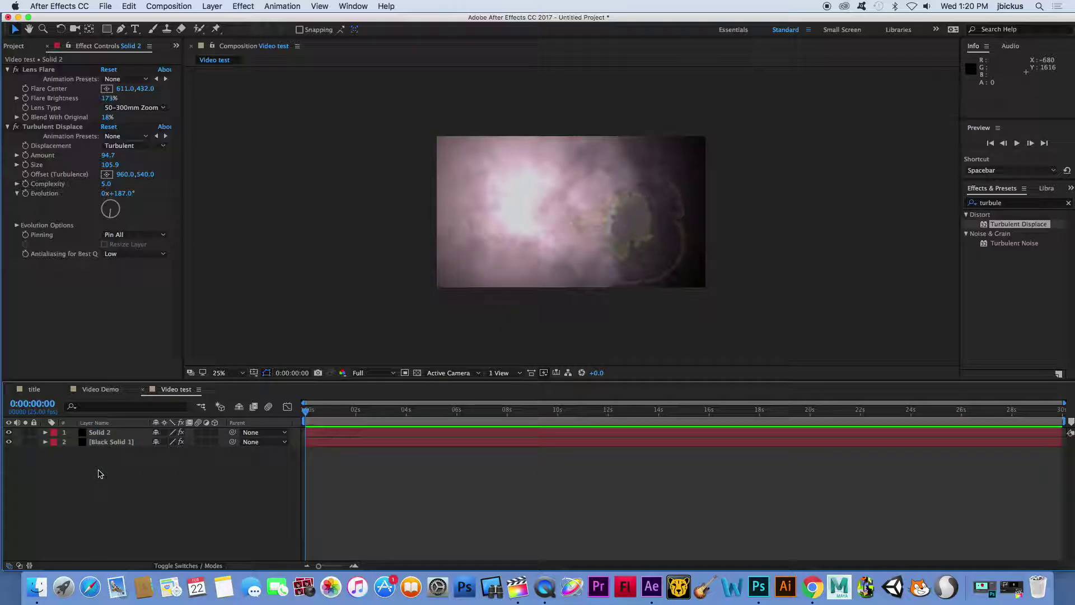
left_click(121, 433)
left_click_drag(307, 411, 345, 415)
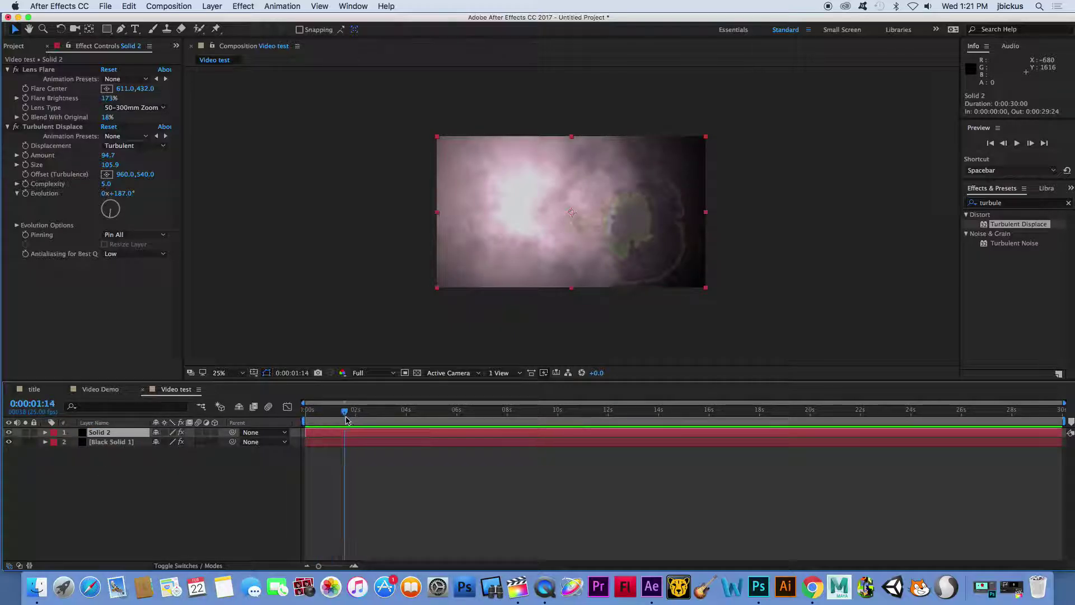
Step: Apply a Fill effect to Solid 2 with a cyan colour
left_click(1011, 207)
type("fill")
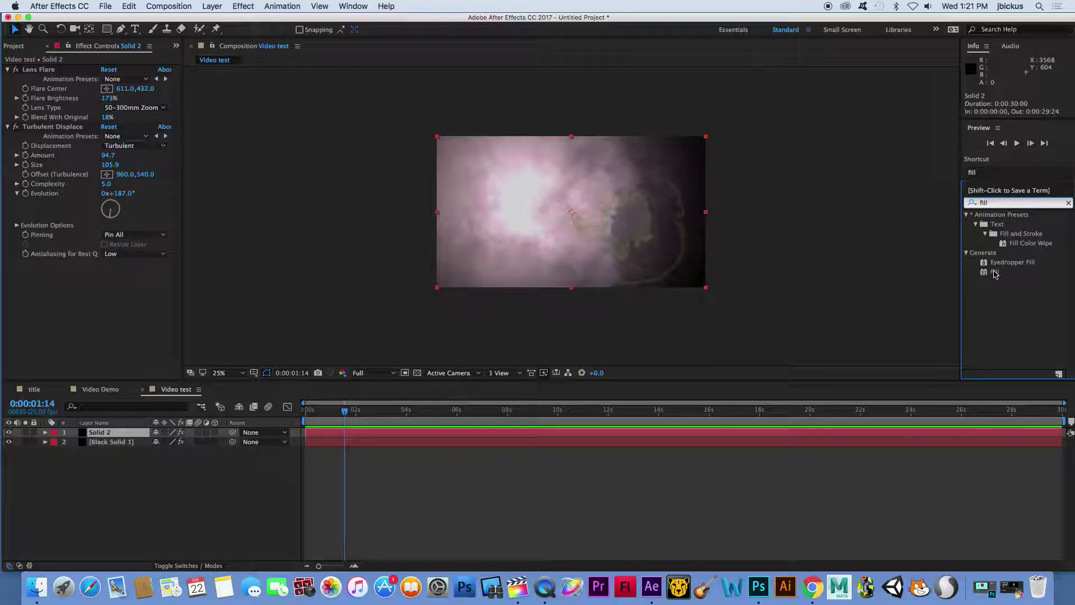
left_click_drag(995, 273, 464, 435)
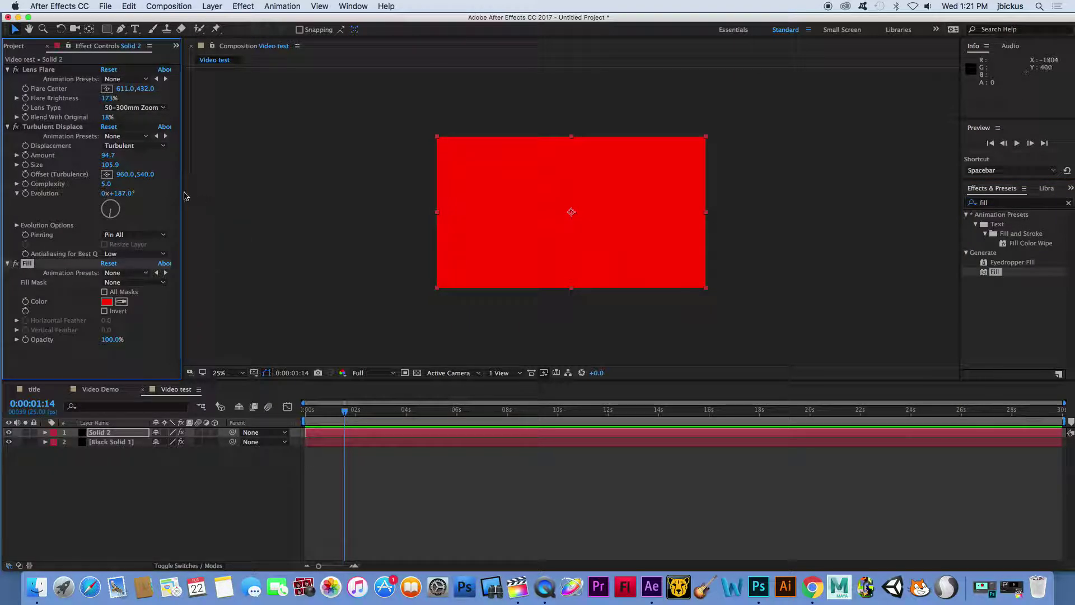
left_click(106, 302)
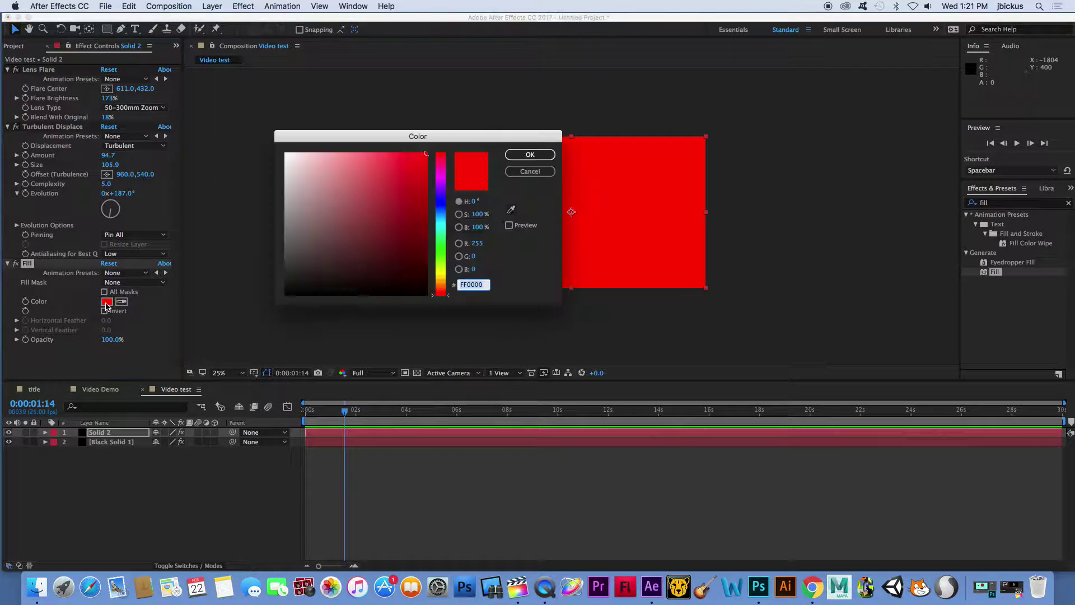
left_click(441, 225)
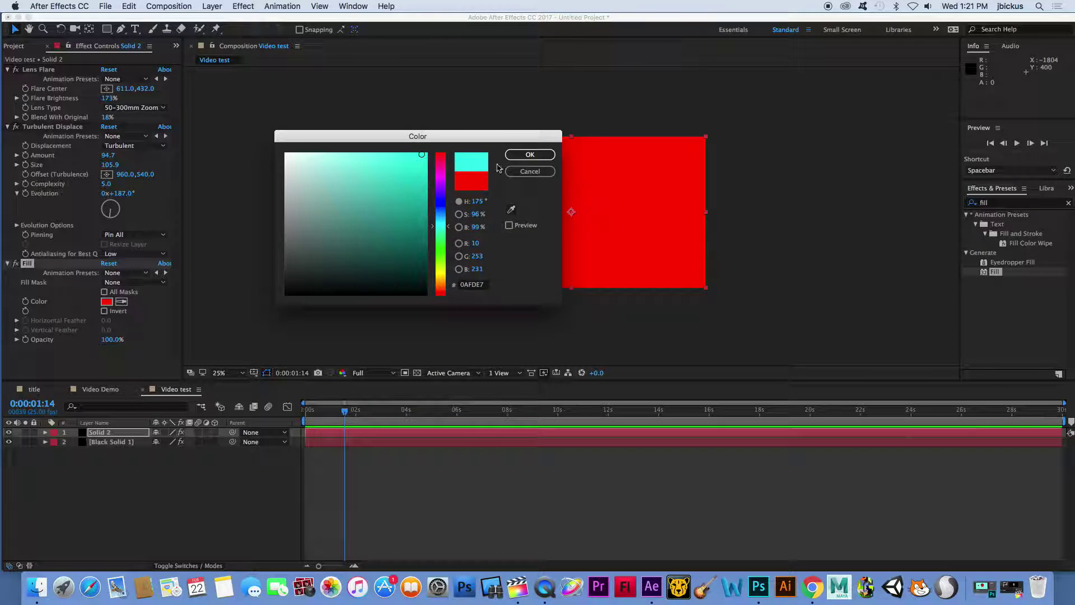
left_click(530, 154)
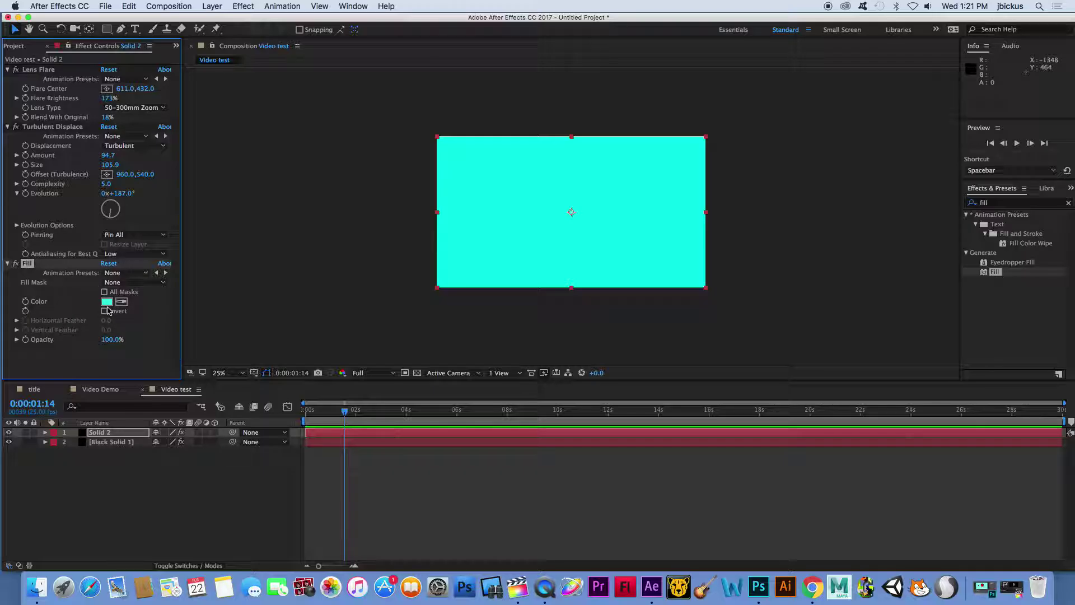
Step: Change Solid 2's blending mode so the cyan blends into the clouds below
left_click(322, 415)
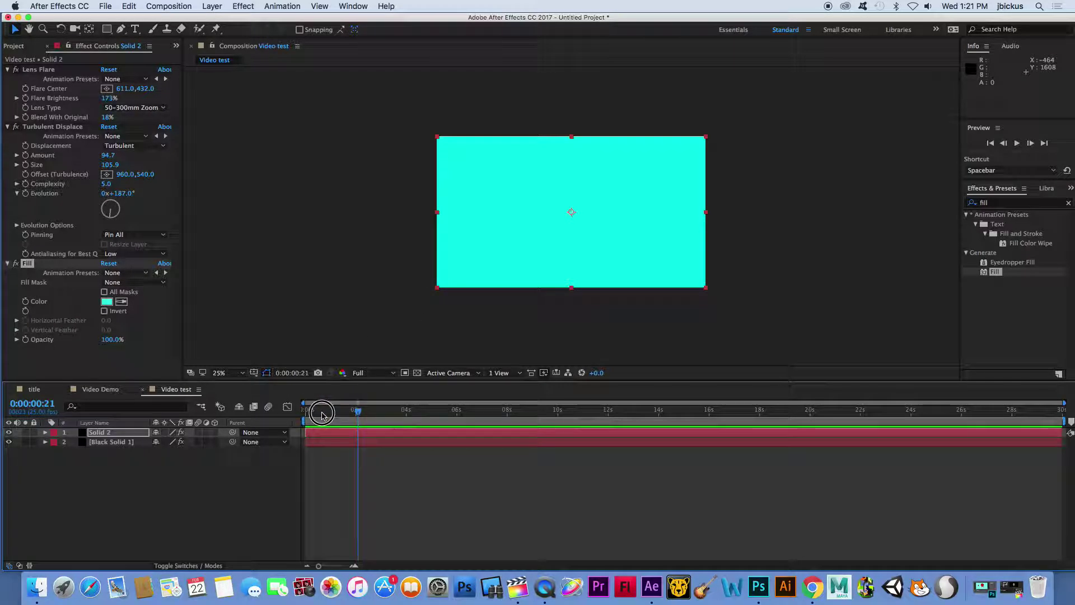
left_click_drag(323, 415, 356, 419)
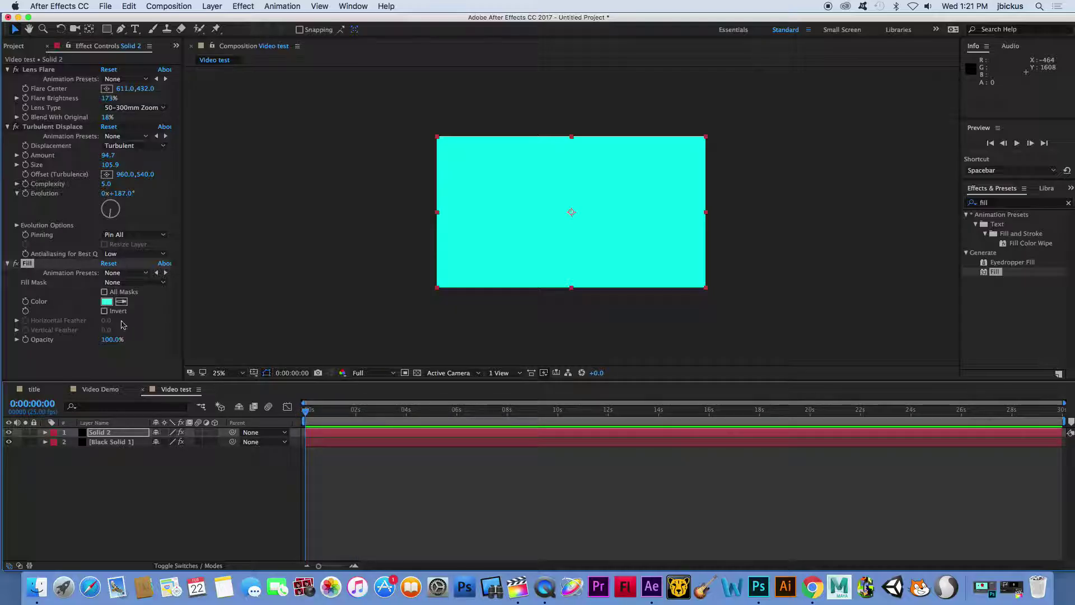
left_click(321, 434)
right_click(318, 436)
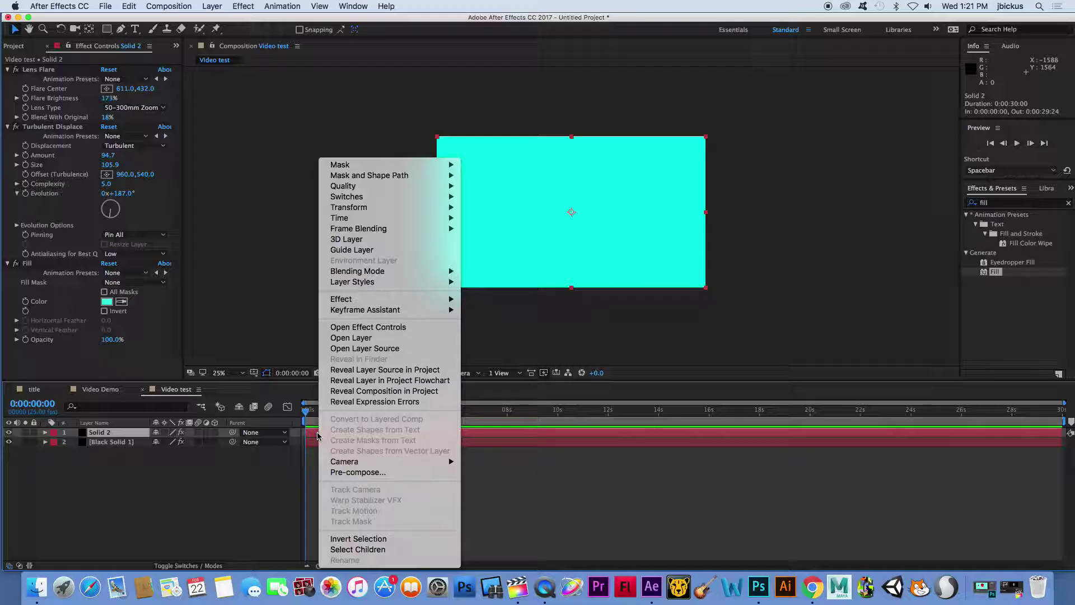
mouse_move(414, 271)
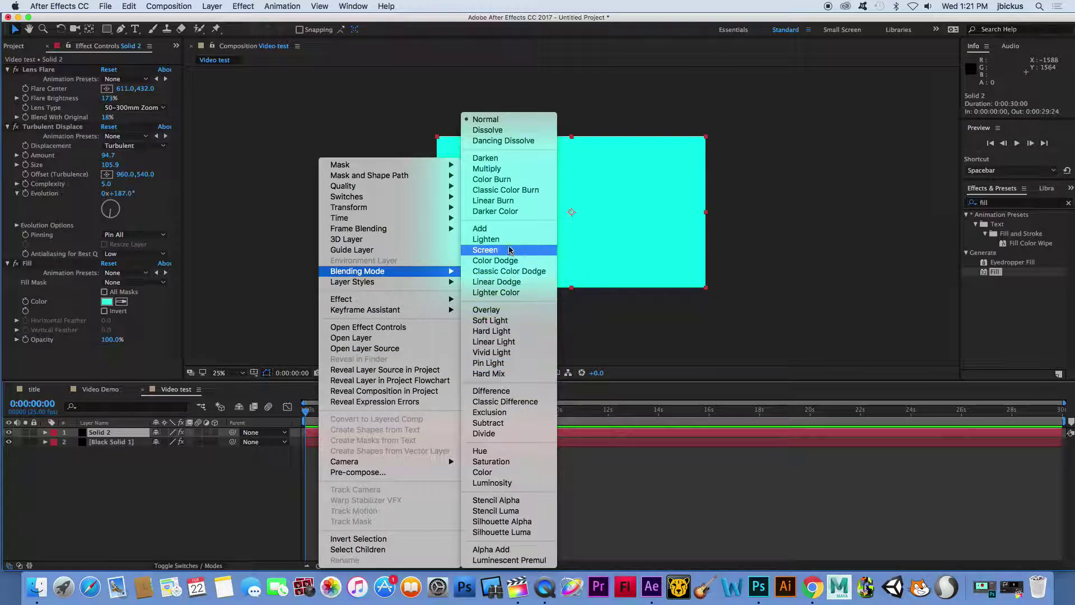
left_click(500, 179)
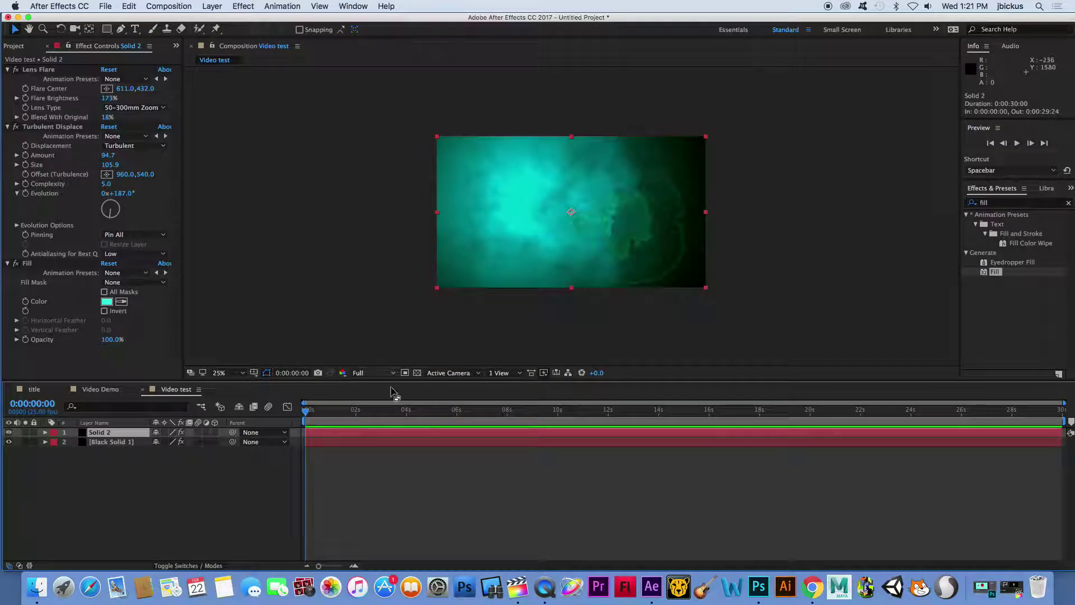
mouse_move(311, 412)
left_mouse_down()
mouse_move(415, 419)
mouse_move(298, 422)
left_mouse_up()
Step: Lighten the Fill colour to pale teal 7BF1E6 and preview around two seconds
left_click(106, 302)
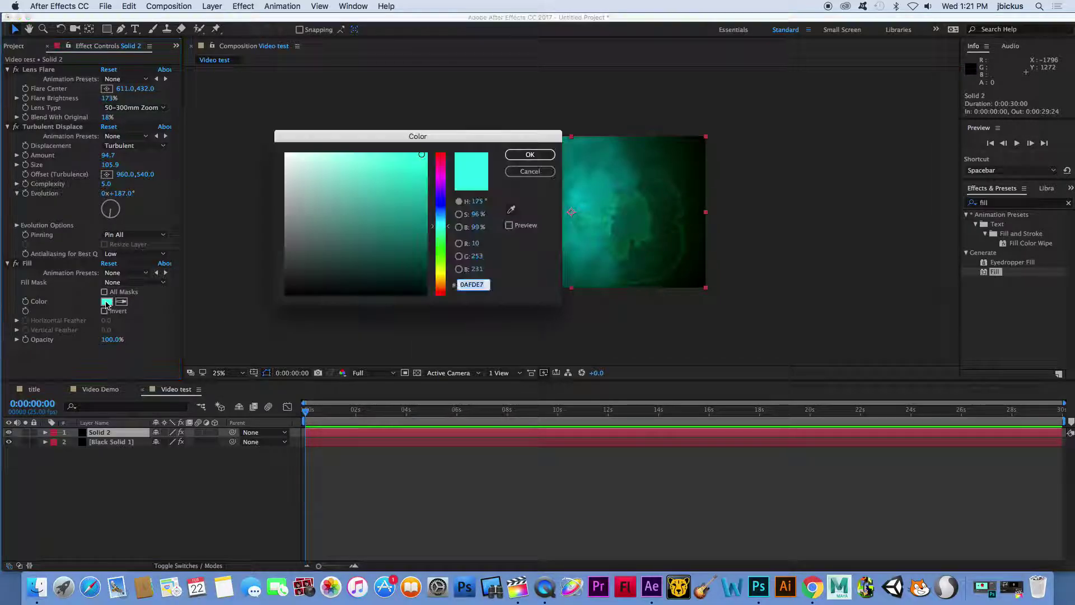
left_click_drag(389, 173, 354, 161)
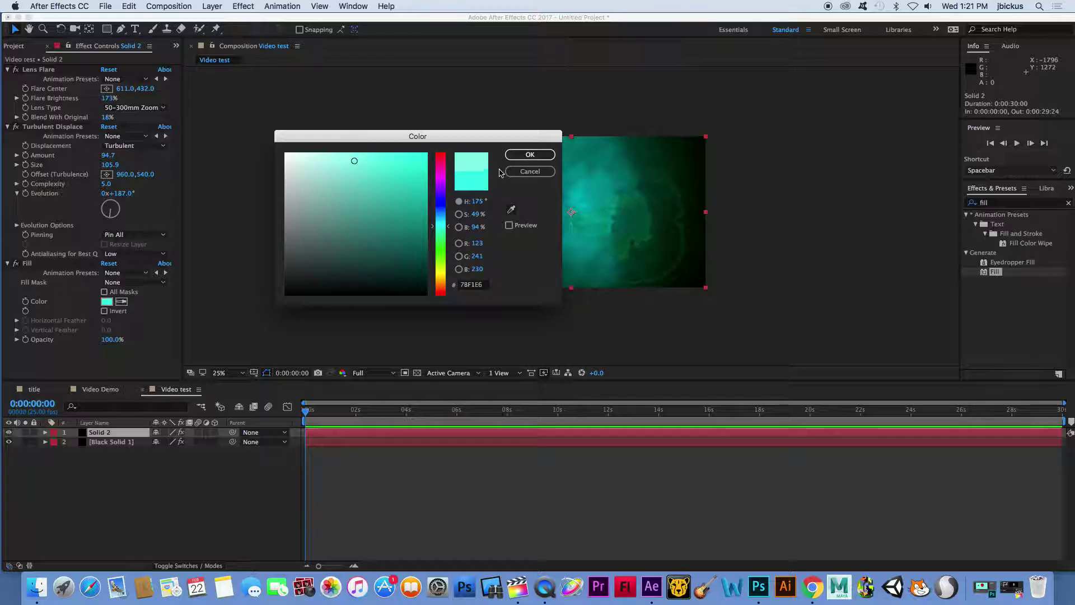
left_click(530, 161)
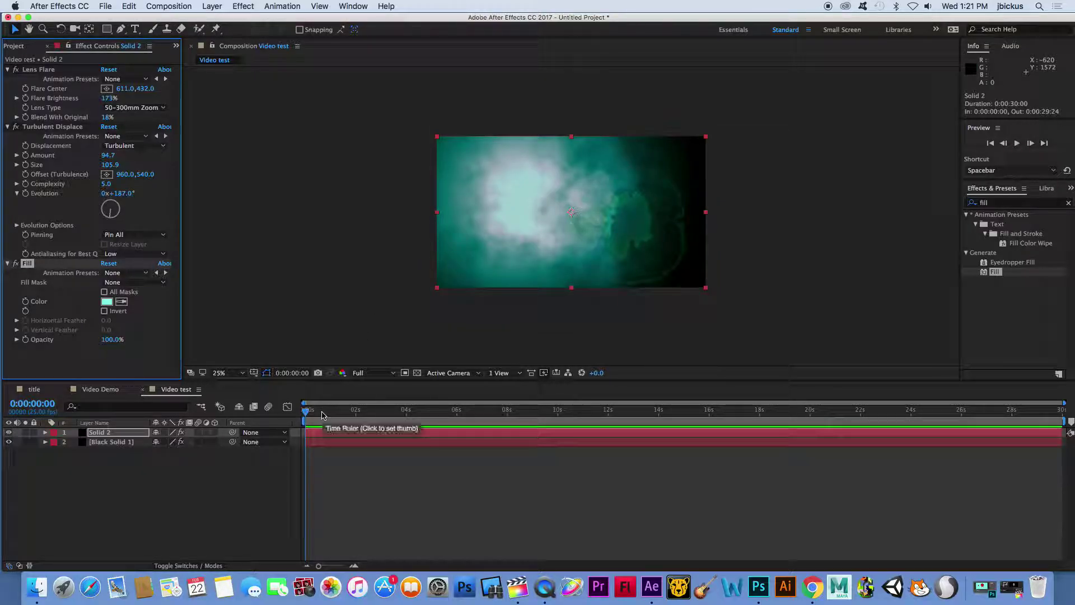
mouse_move(322, 414)
left_mouse_down()
mouse_move(370, 417)
mouse_move(314, 414)
left_mouse_up()
left_click(99, 442)
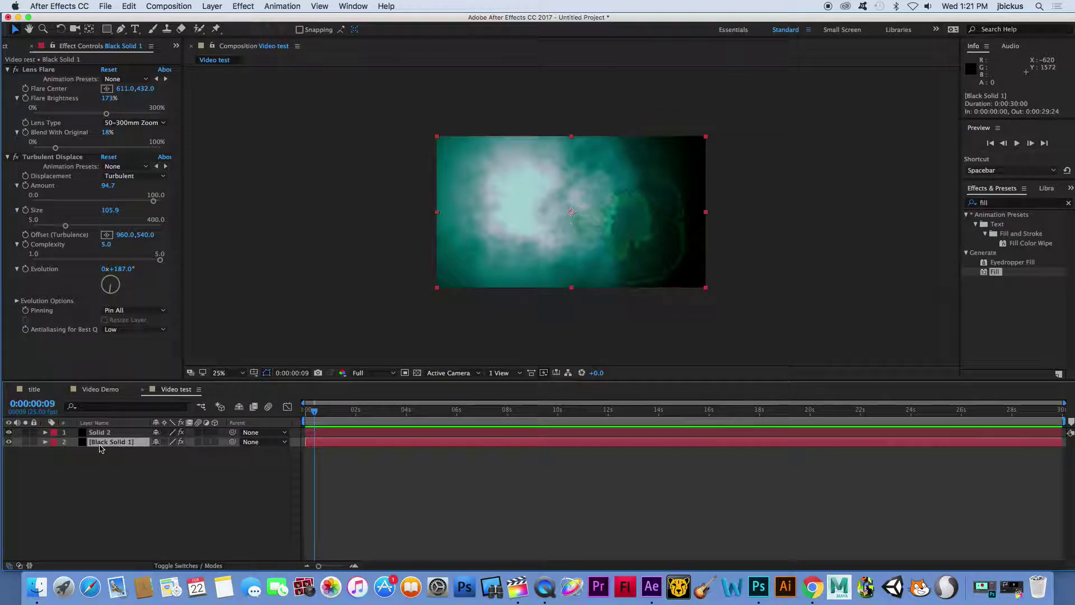
Step: Duplicate Black Solid 1, keeping the copy starting at the beginning of the timeline
key("super+d")
left_click(151, 499)
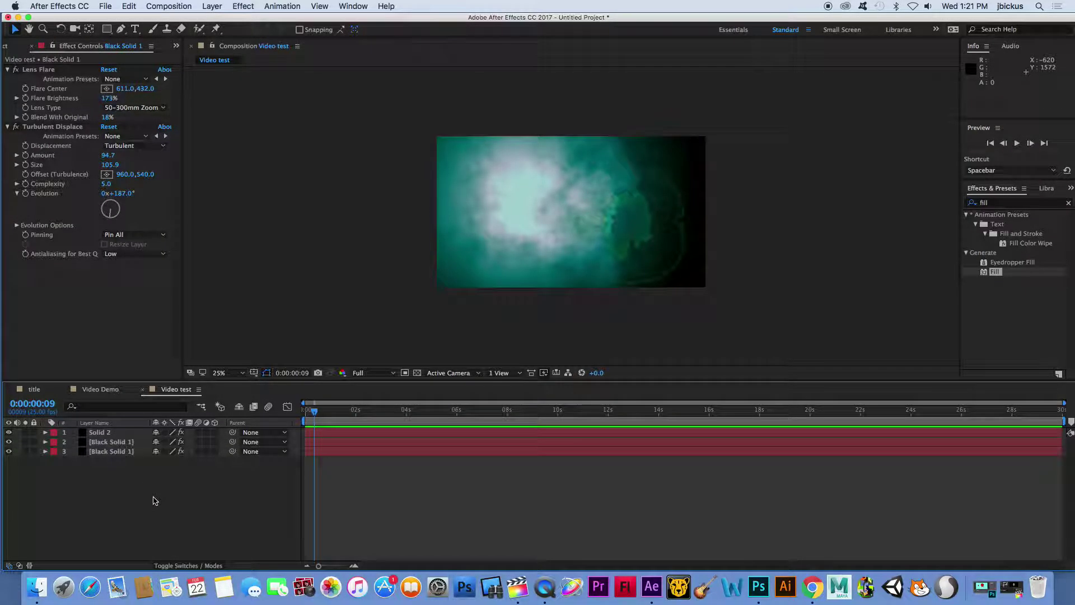
left_click(121, 444)
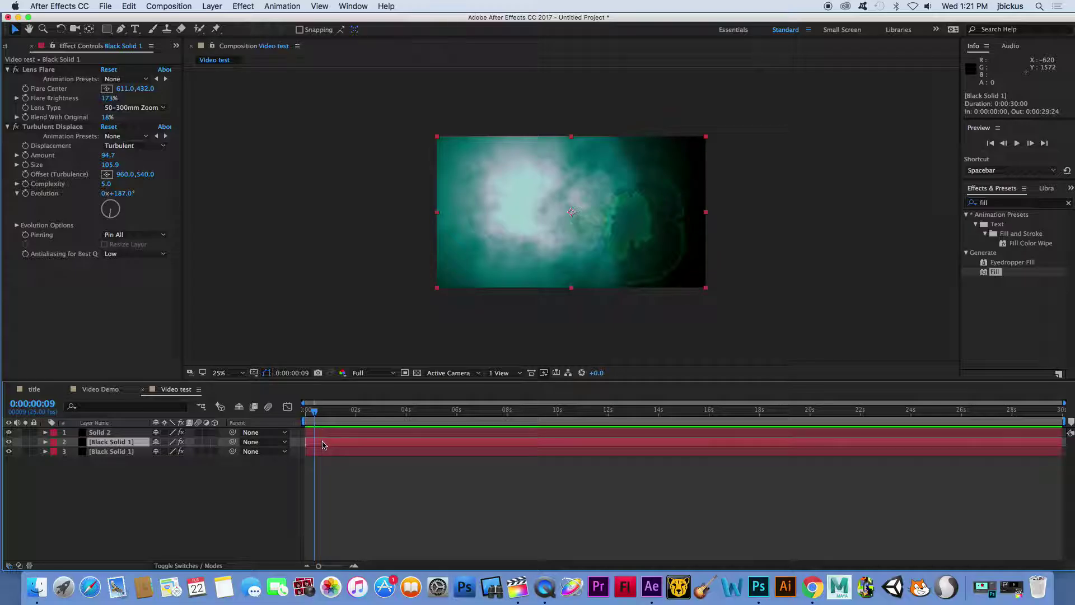
left_click_drag(315, 445, 292, 435)
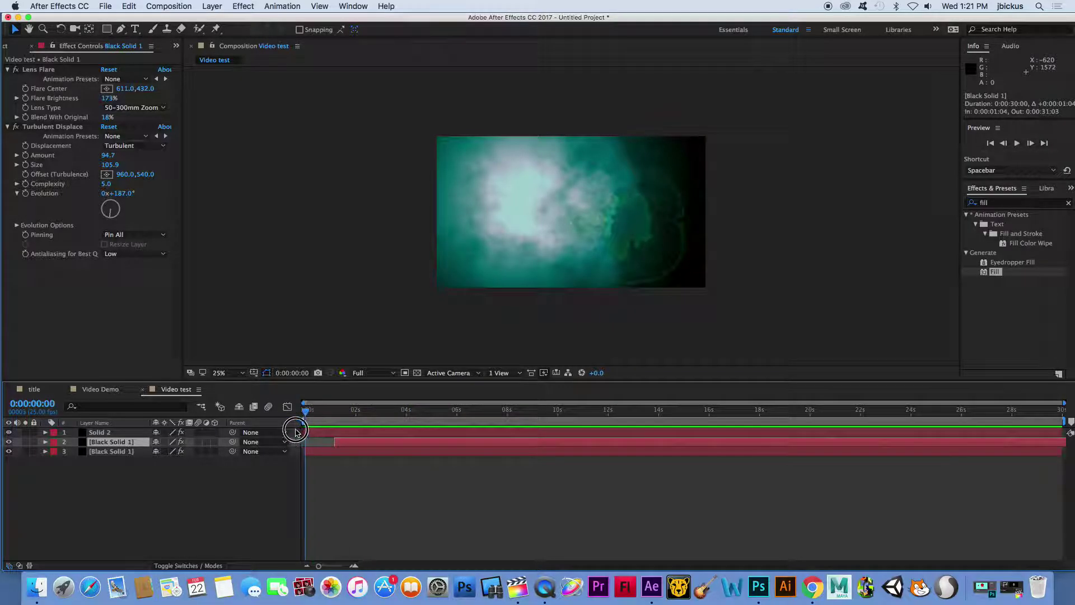
left_click_drag(357, 444, 324, 444)
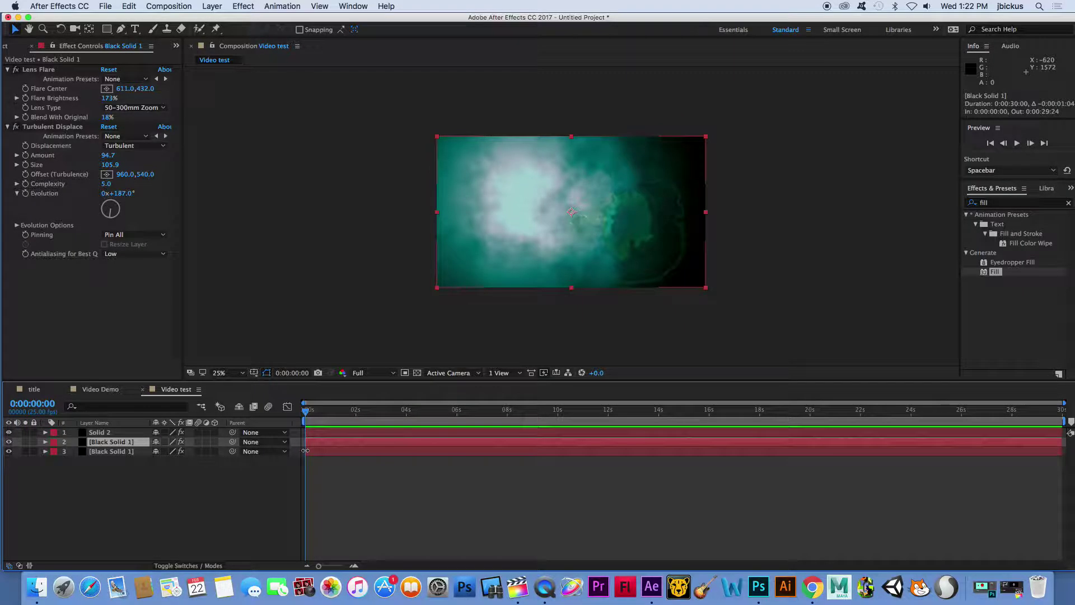
left_click(316, 446)
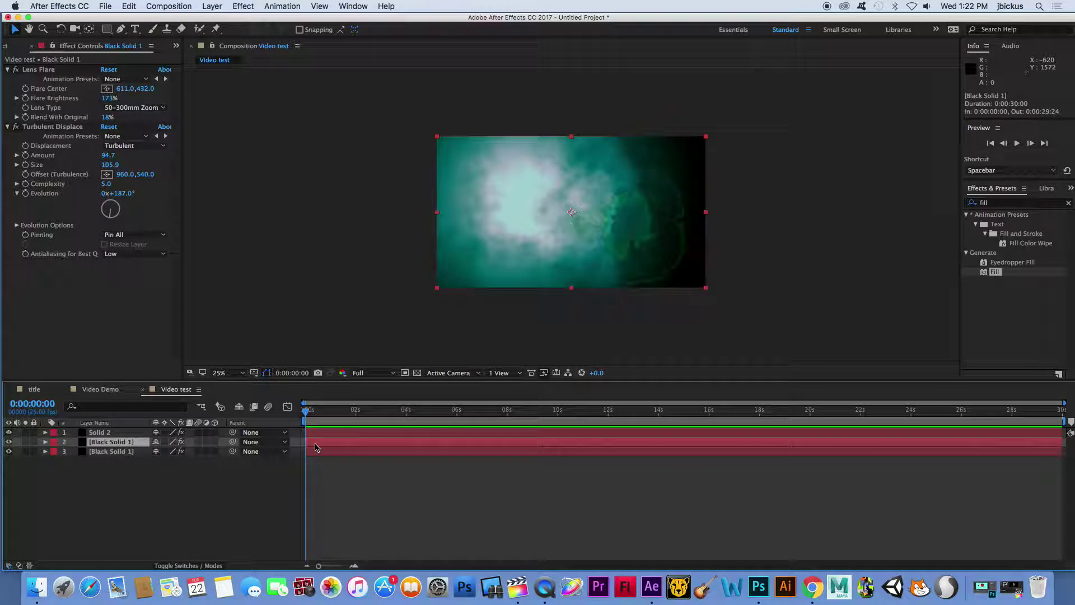
Step: Lower the copy's Flare Brightness to 156% and move its flare centre right
left_click(17, 98)
mouse_move(107, 114)
left_mouse_down()
mouse_move(84, 114)
mouse_move(99, 115)
left_mouse_up()
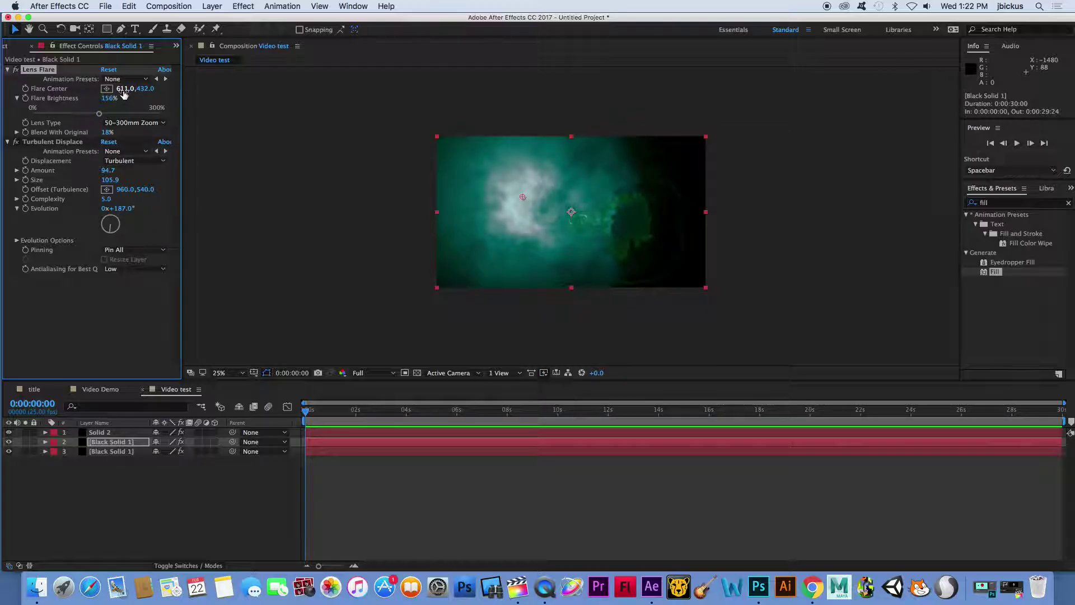
left_click_drag(124, 93, 644, 127)
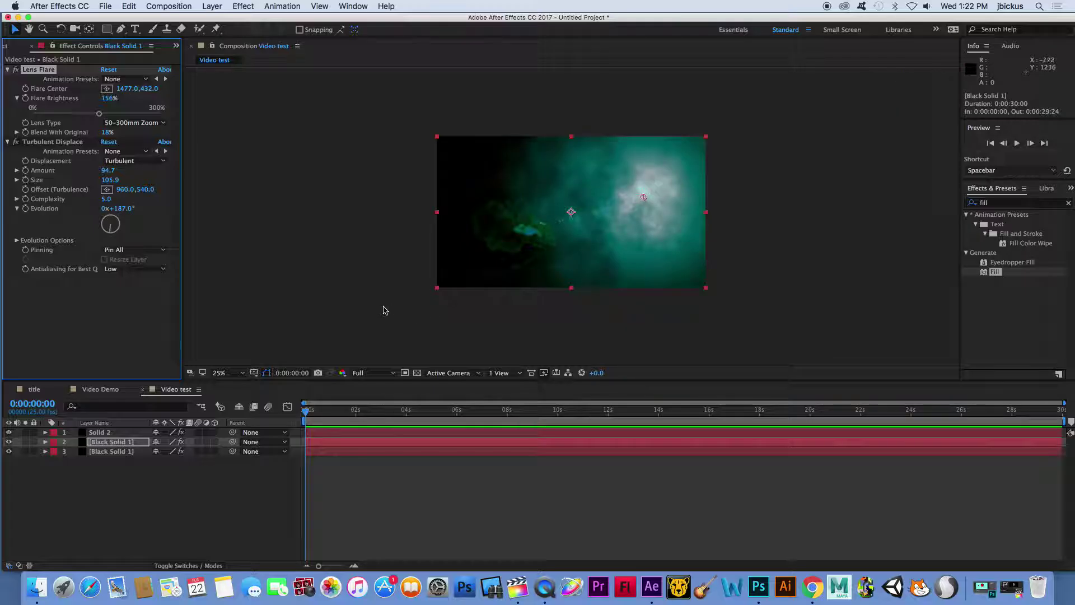
Step: Rename layer 2 'black solid 2' and Solid 2 'Teal solid', then scrub the opening frames
left_click(119, 443)
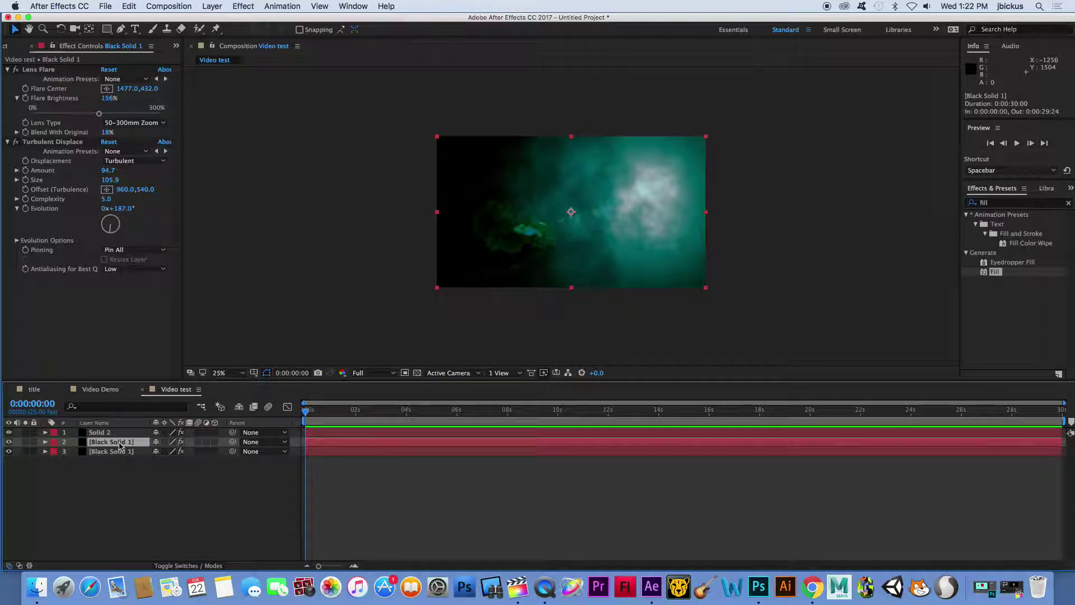
key("Return")
type("bl")
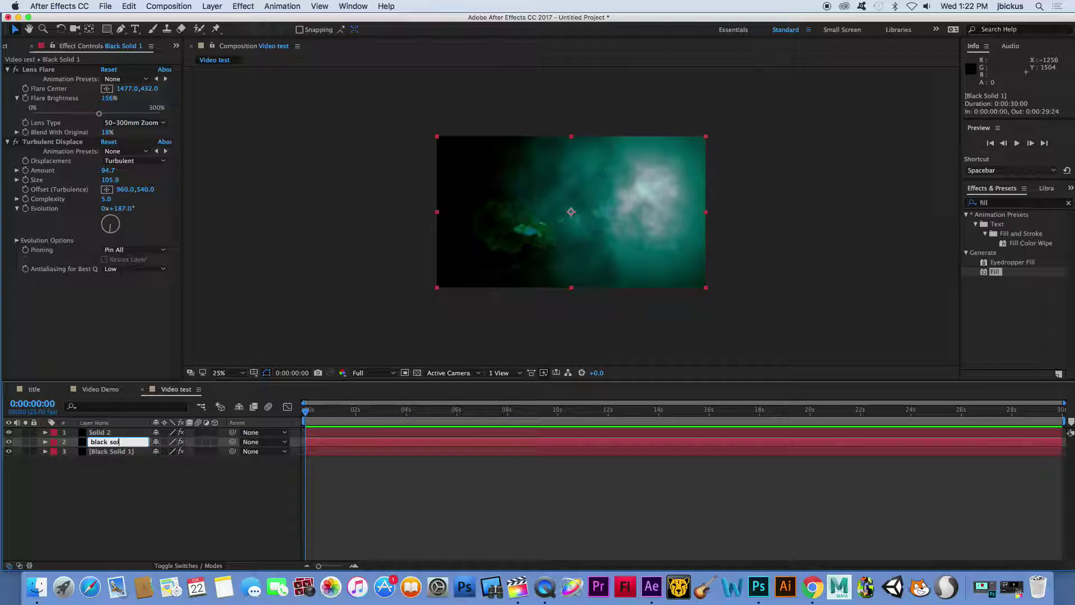
left_click(139, 480)
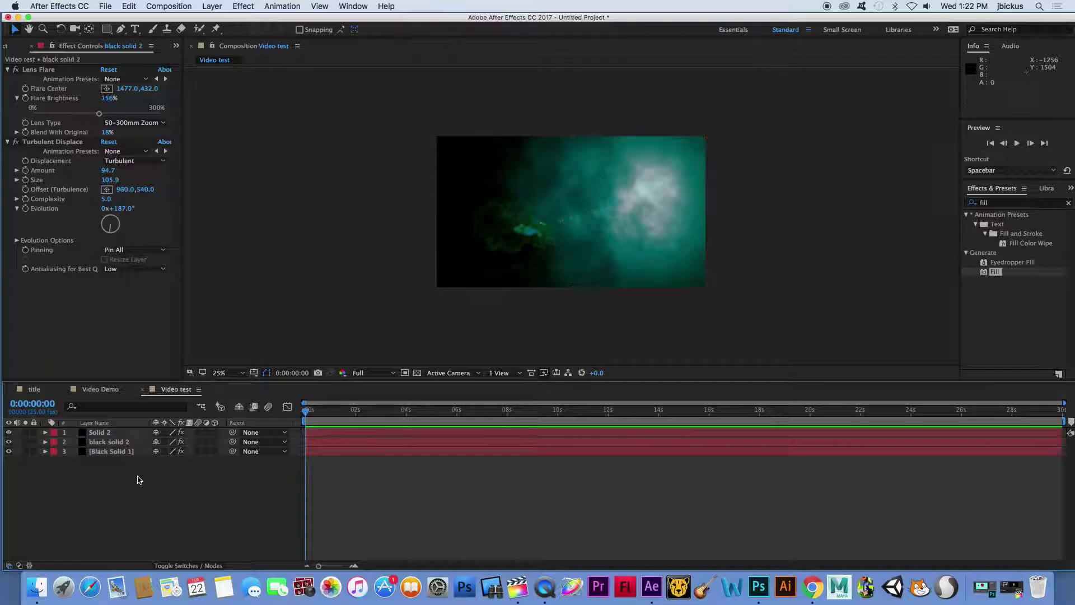
key("super+Down")
key("Return")
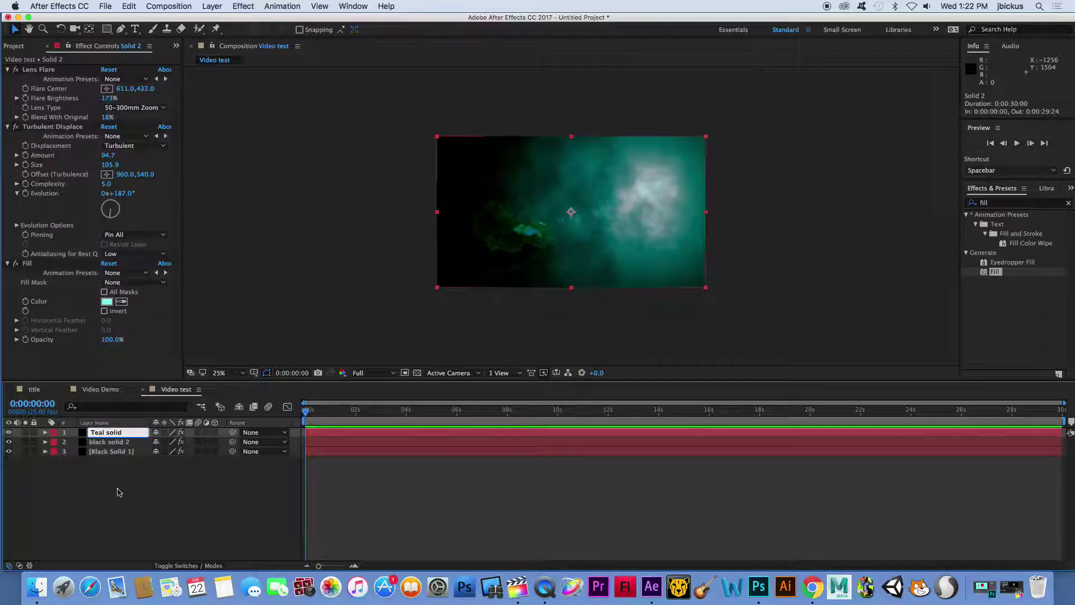
left_click(135, 500)
mouse_move(312, 414)
left_mouse_down()
mouse_move(441, 419)
mouse_move(315, 424)
mouse_move(450, 423)
mouse_move(307, 422)
left_mouse_up()
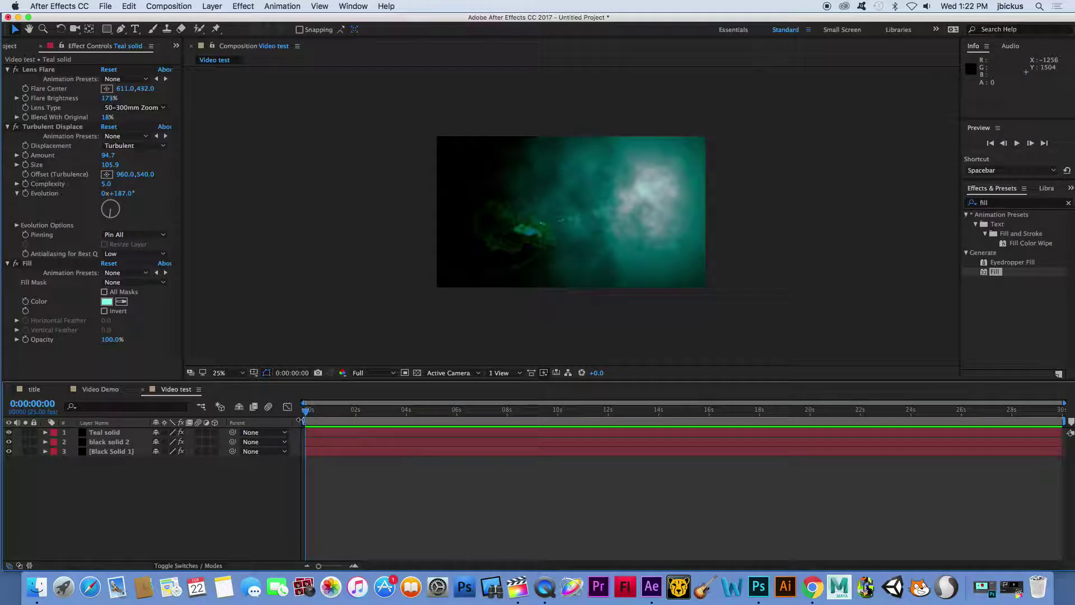
left_click(325, 436)
Step: Try Overlay and then Vivid Light blending modes on black solid 2
left_click(327, 442)
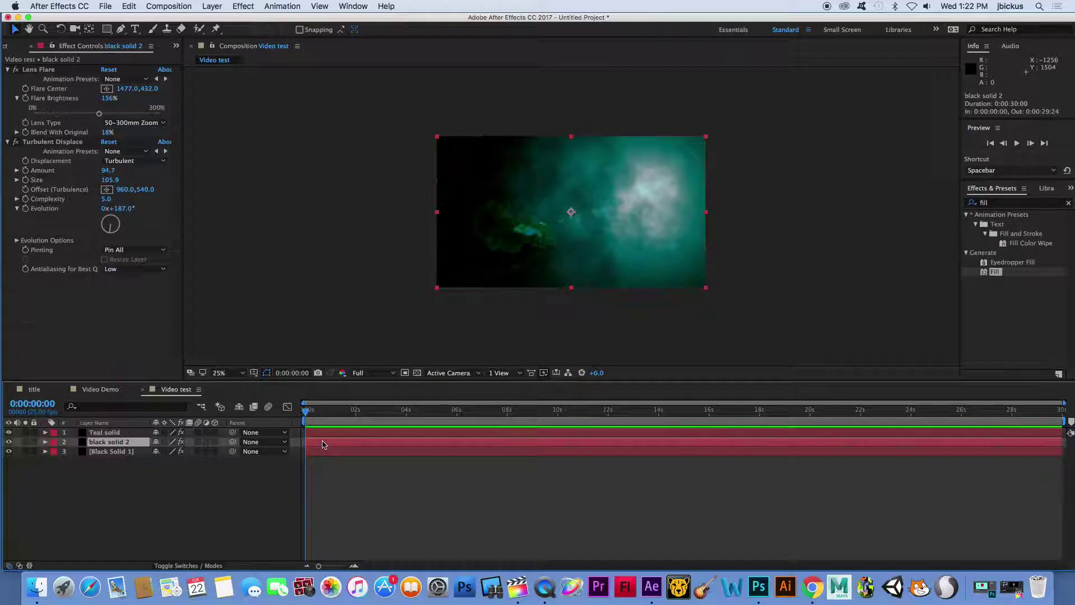
right_click(327, 441)
mouse_move(422, 277)
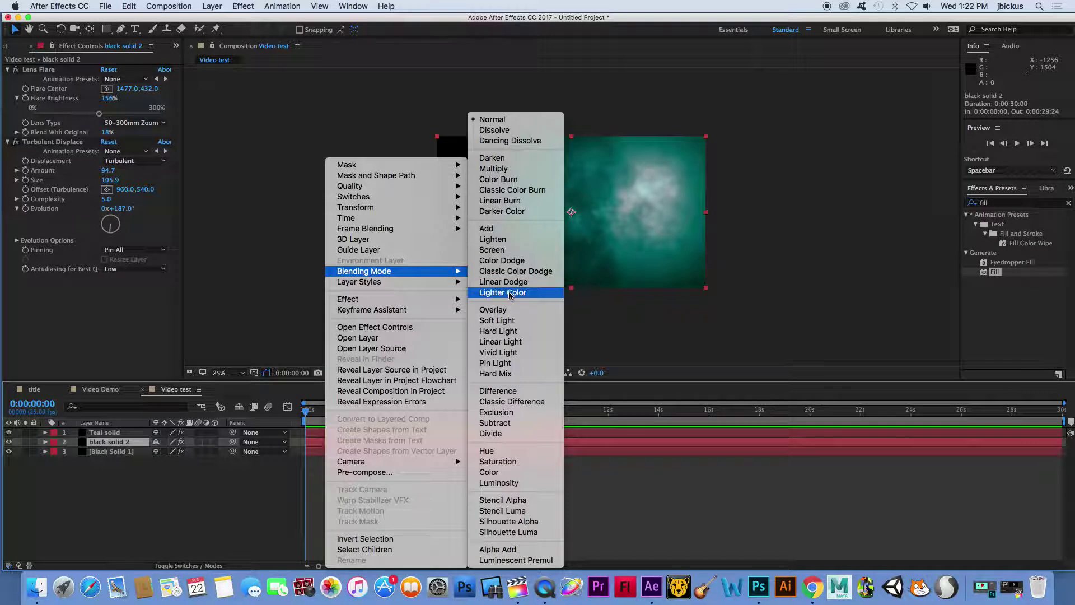
left_click(505, 310)
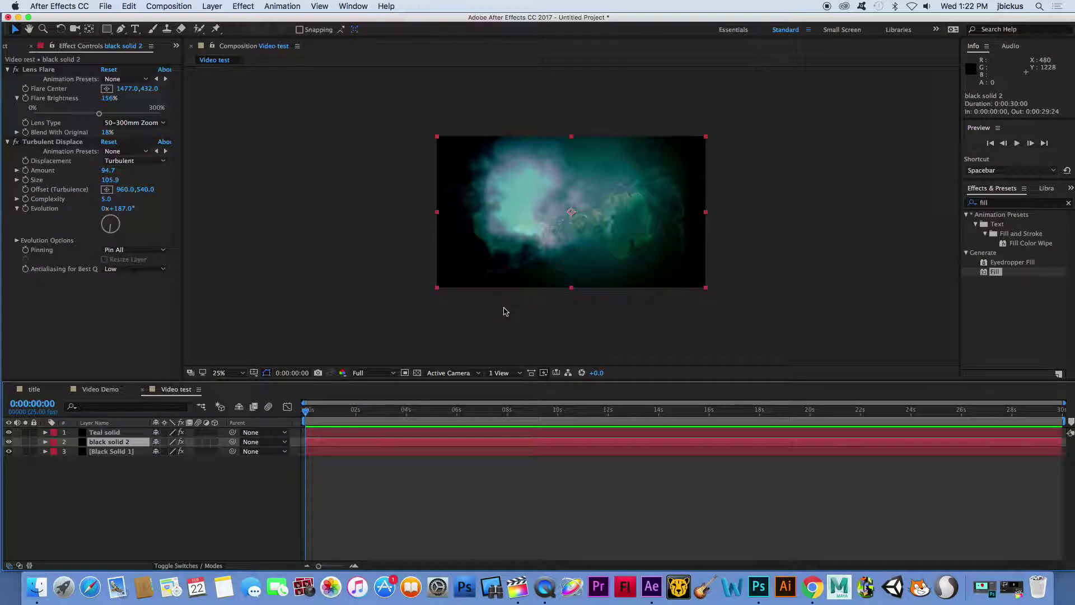
right_click(340, 442)
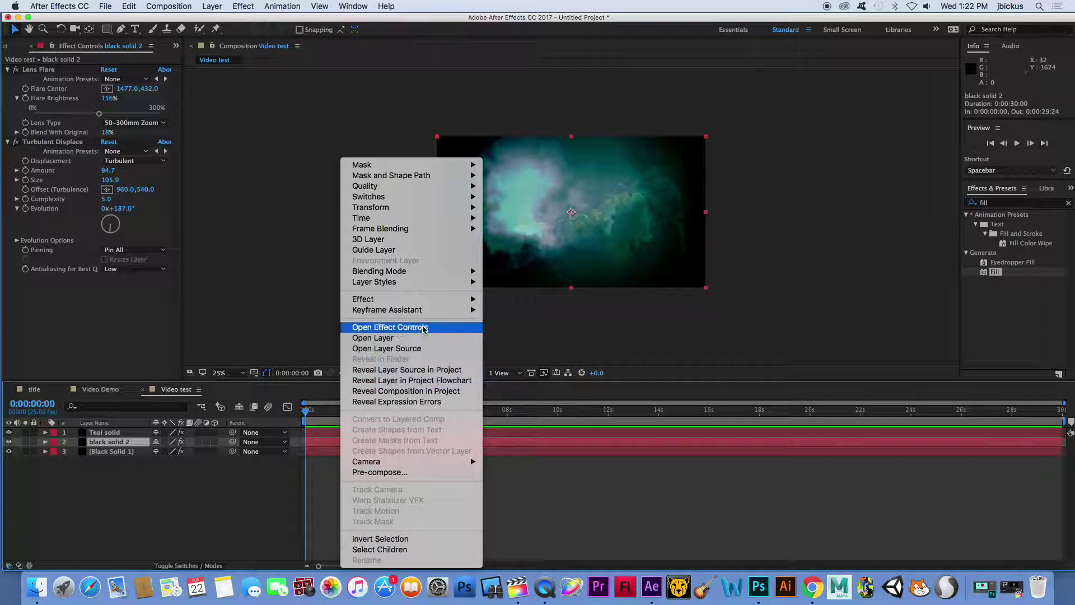
mouse_move(432, 276)
left_click(515, 353)
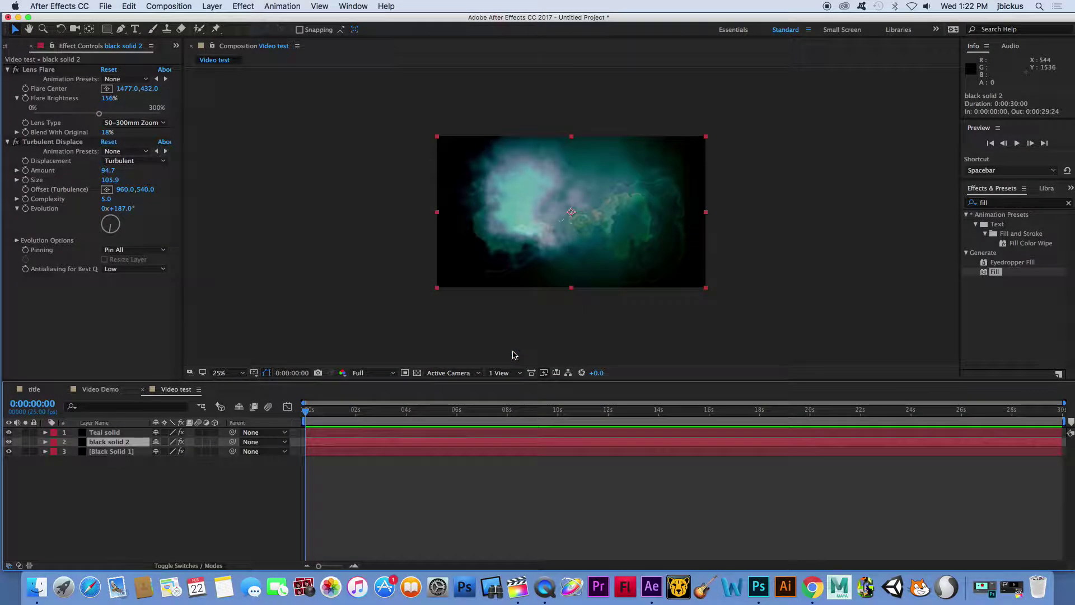
Step: Try Linear Burn and Multiply, then settle black solid 2 on Soft Light
right_click(338, 444)
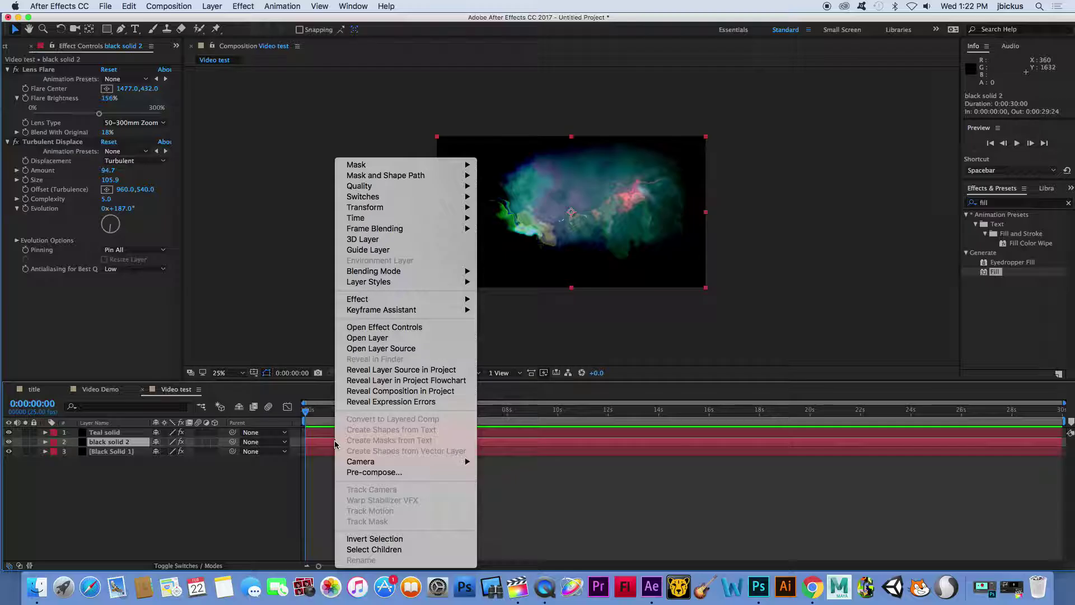
mouse_move(423, 271)
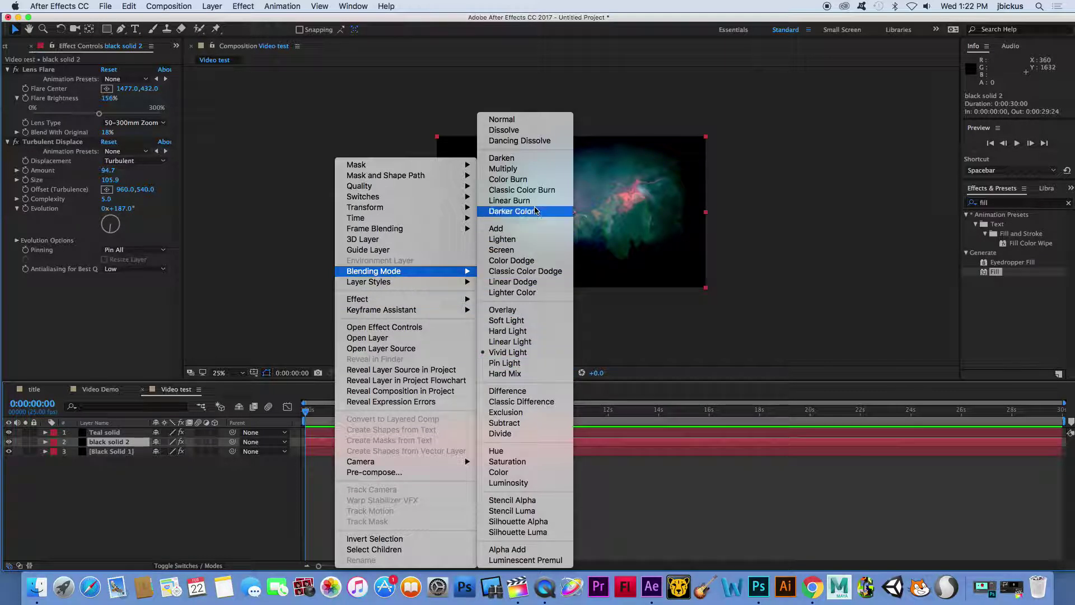
left_click(529, 200)
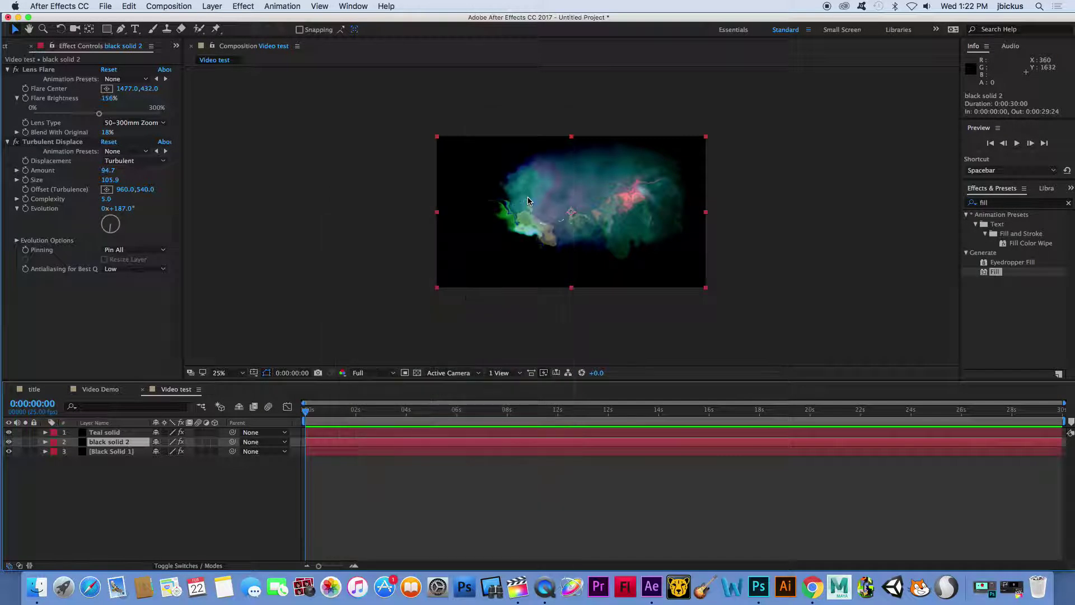
right_click(322, 445)
mouse_move(402, 271)
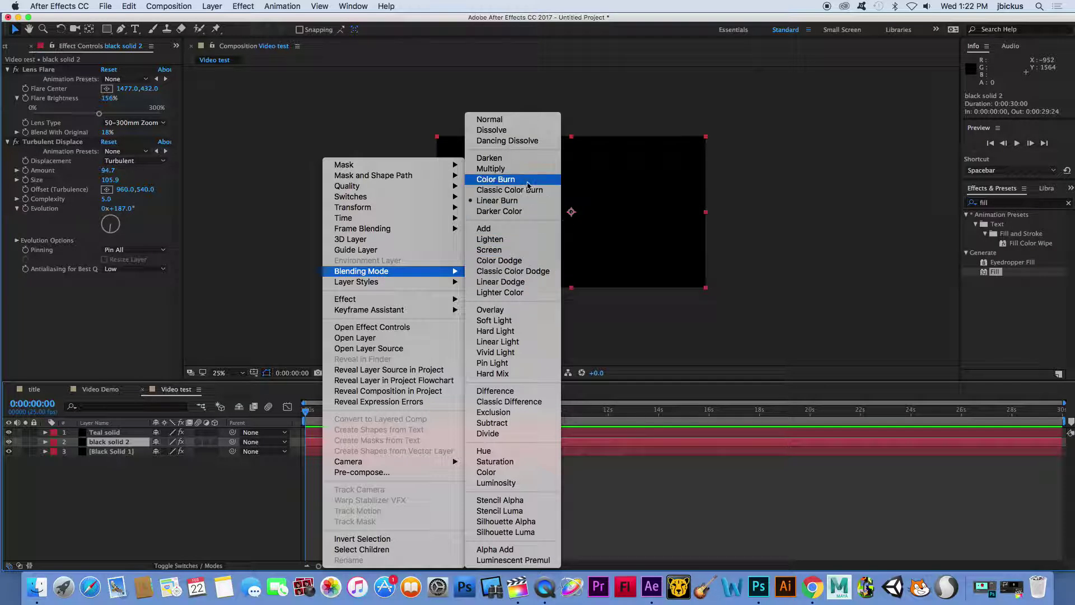
left_click(509, 170)
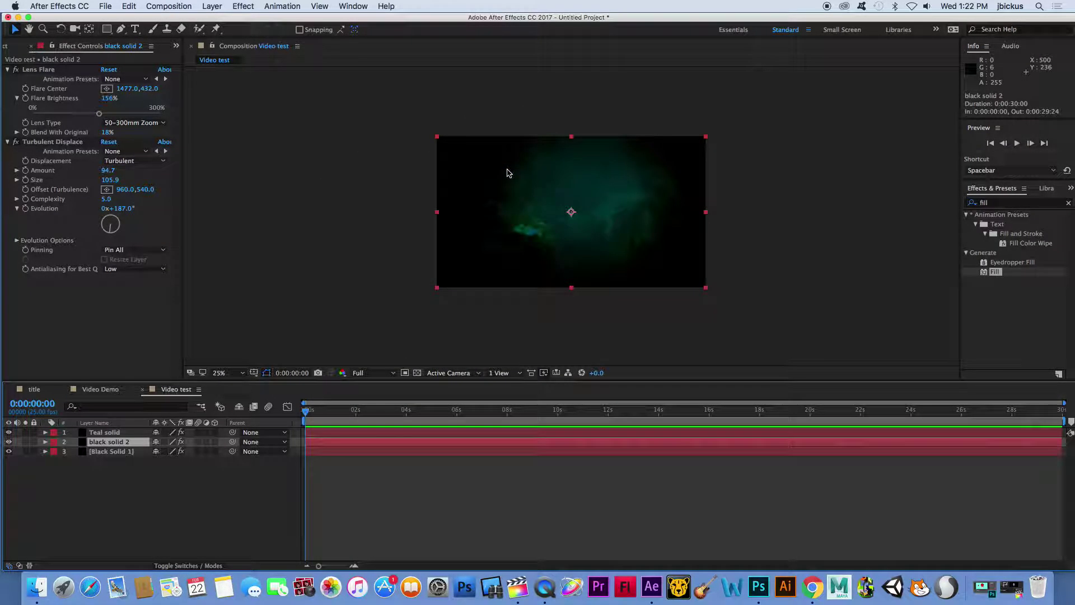
right_click(317, 444)
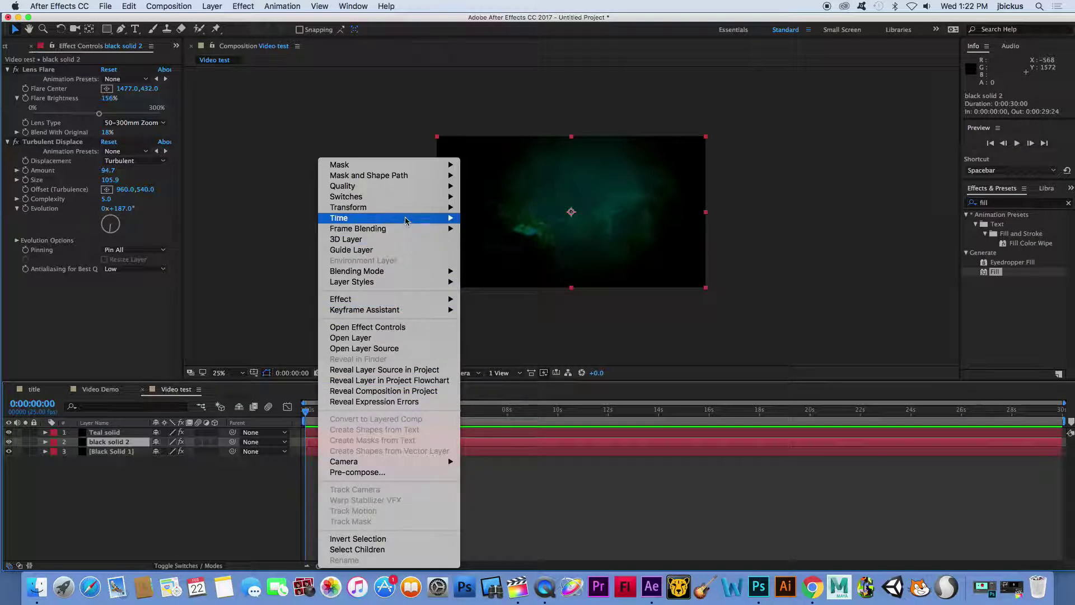
mouse_move(423, 198)
mouse_move(420, 271)
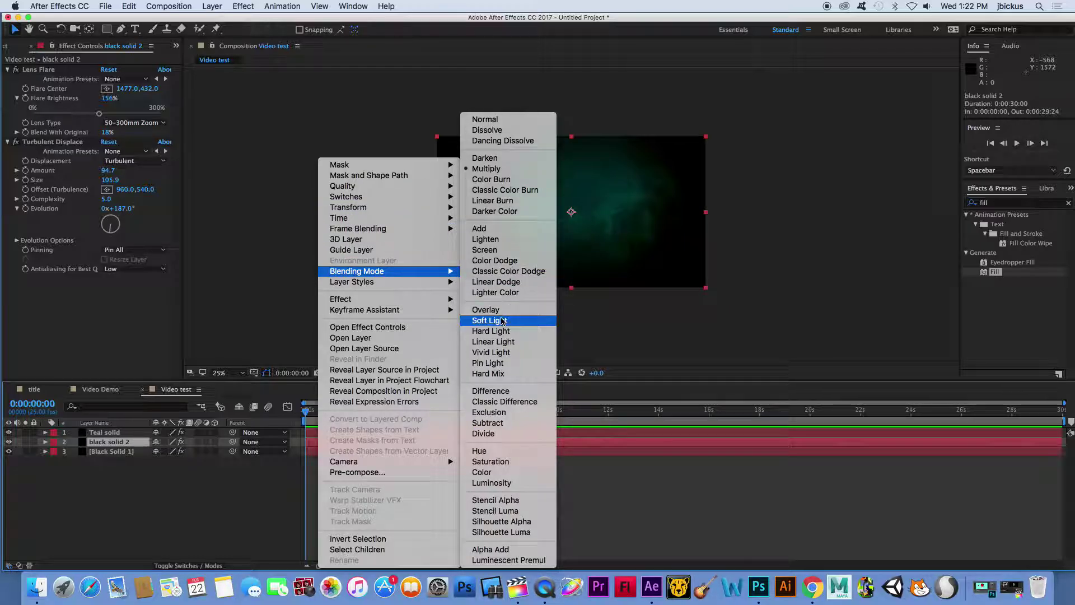
left_click(503, 317)
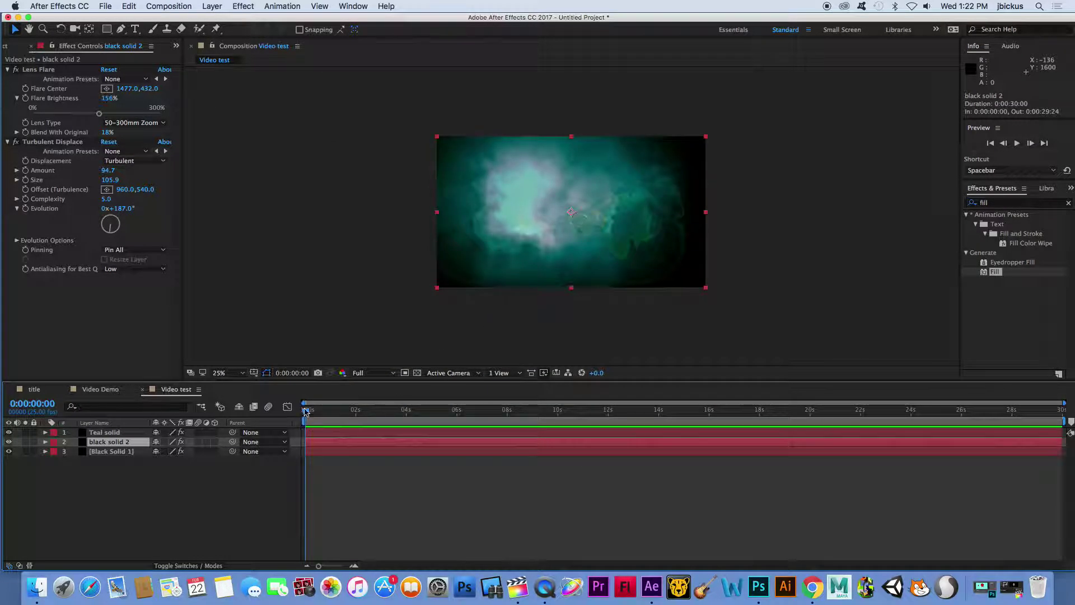
left_click(306, 421)
Step: Keyframe Black Solid 1's flare from 611 to 1465 and 159% brightness by 0:00:03:24, then preview
left_click_drag(306, 421, 303, 421)
left_click(317, 452)
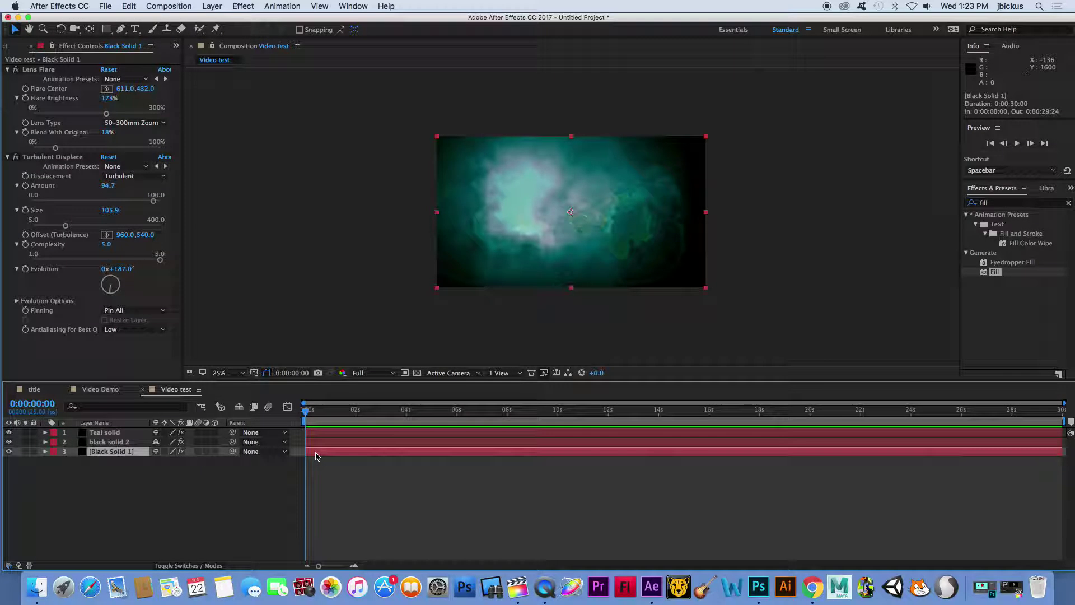
left_click(7, 158)
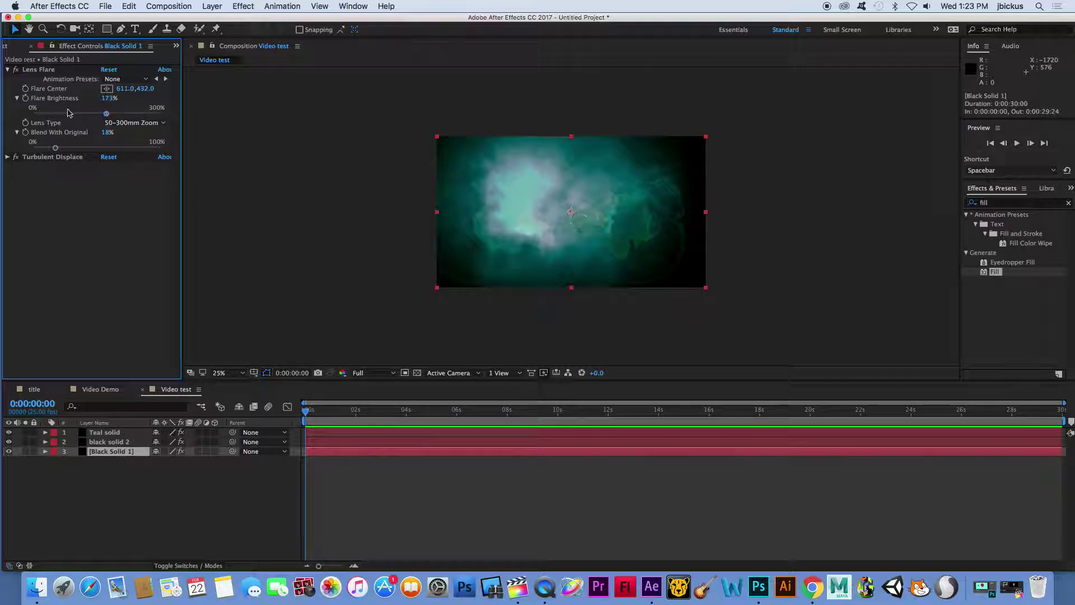
left_click(24, 98)
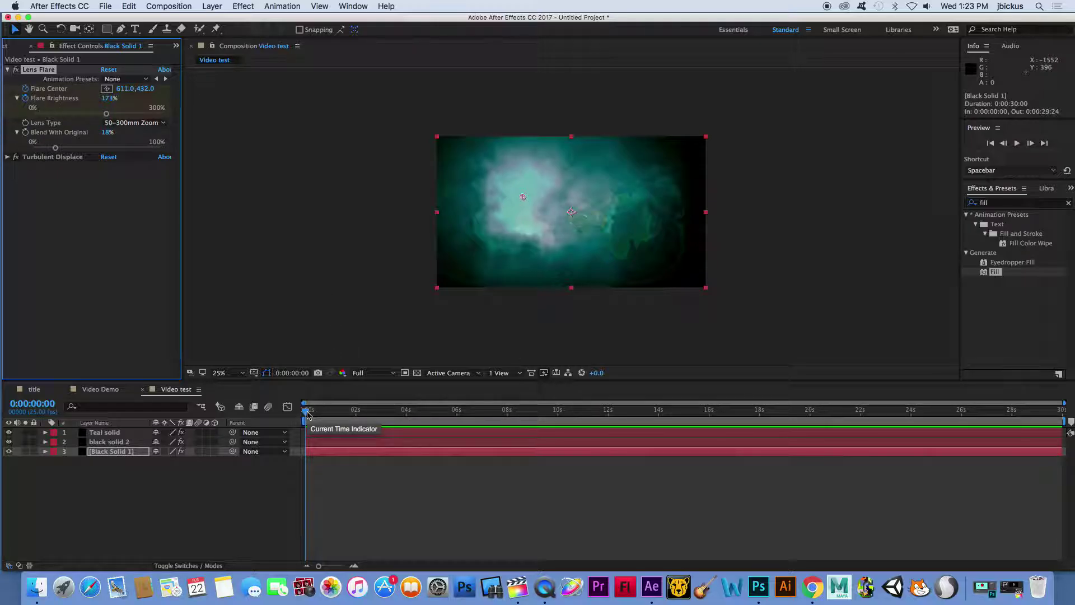
left_click_drag(307, 415, 405, 413)
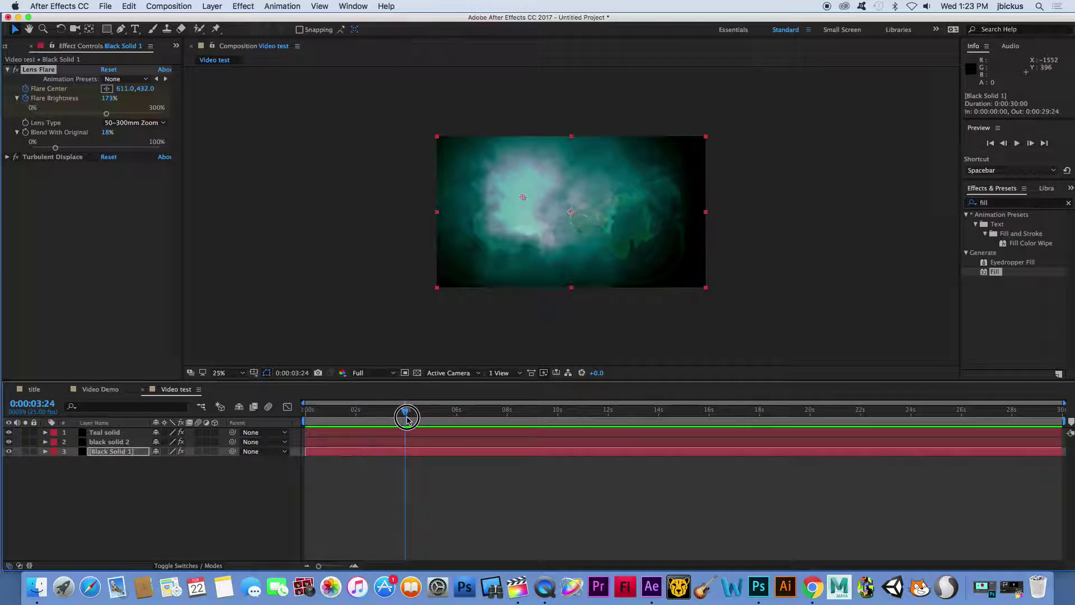
left_click_drag(128, 91, 600, 111)
left_click_drag(106, 114, 100, 114)
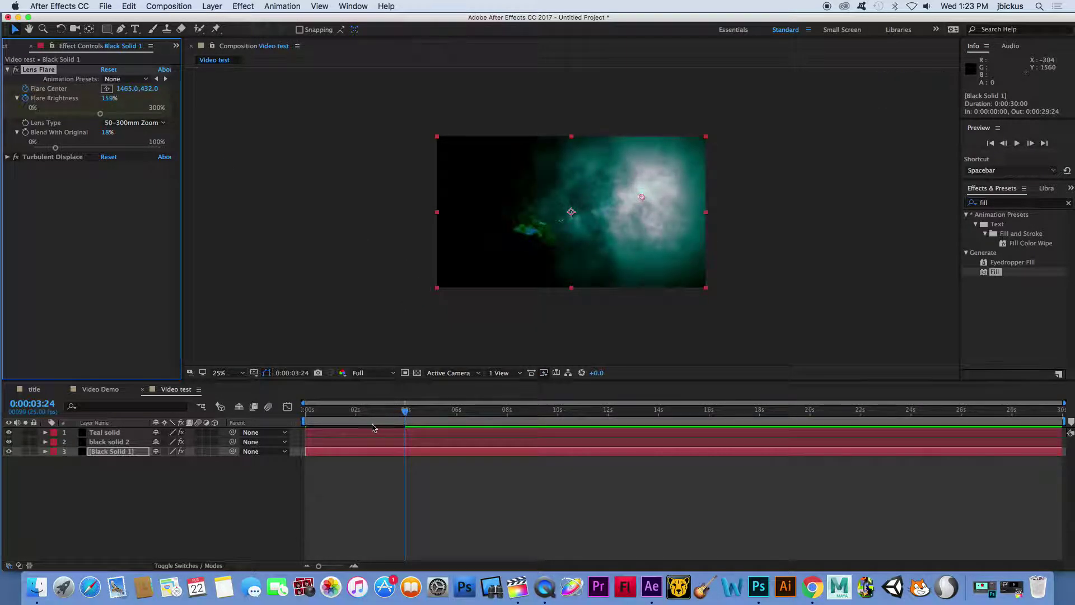
left_click_drag(336, 411, 300, 414)
key("space")
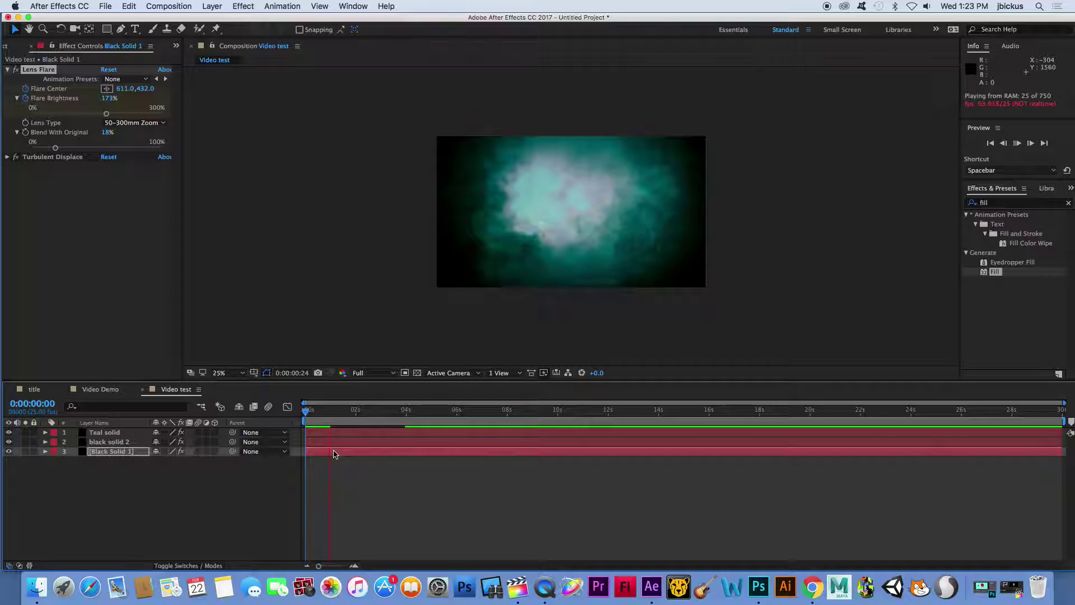
left_click(335, 454)
Step: At 0:00:02:08, move black solid 2's lens flare centre to X 247 and brightness to 209%
left_click(335, 442)
left_click(301, 412)
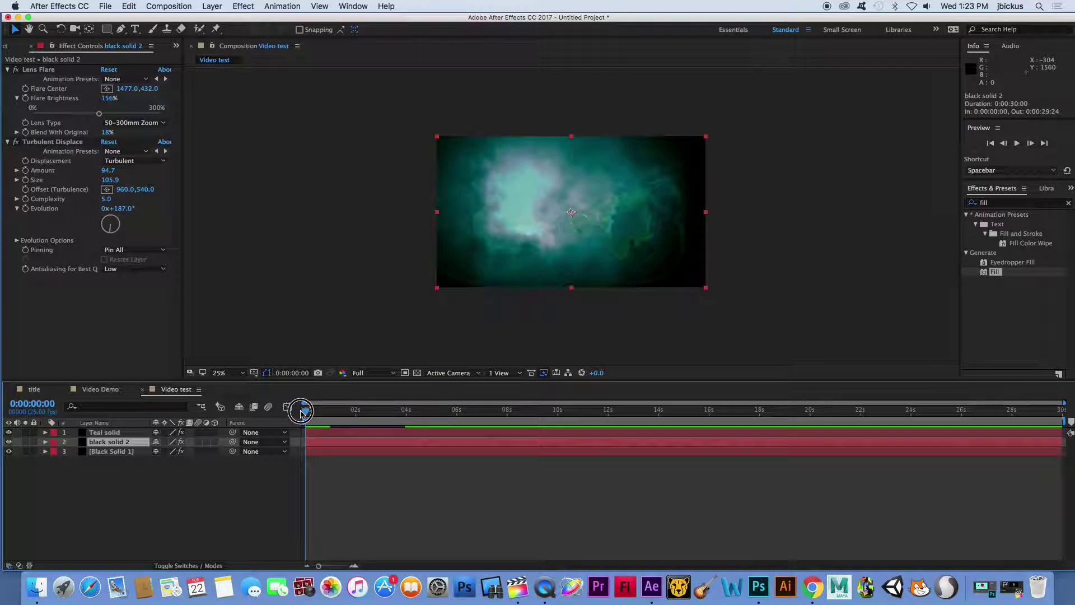
left_click(25, 92)
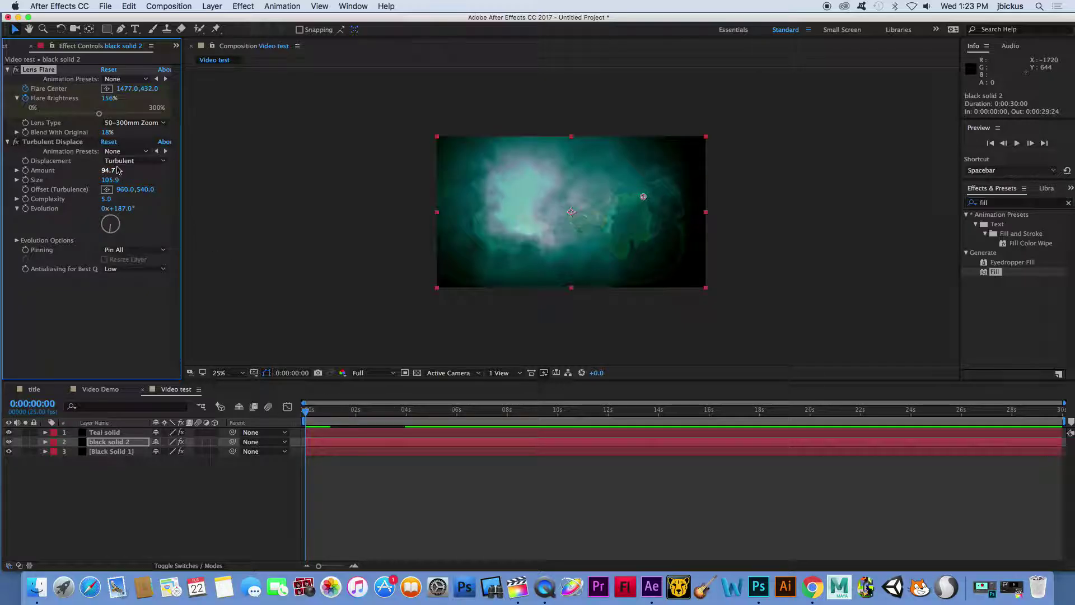
left_click_drag(305, 415, 365, 424)
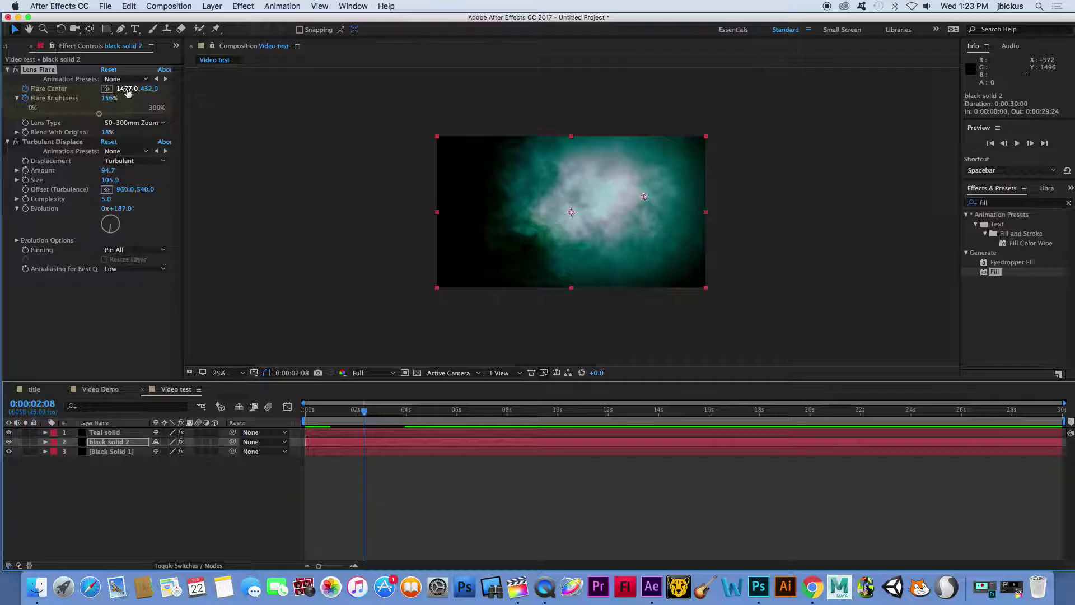
left_click_drag(125, 89, 8, 95)
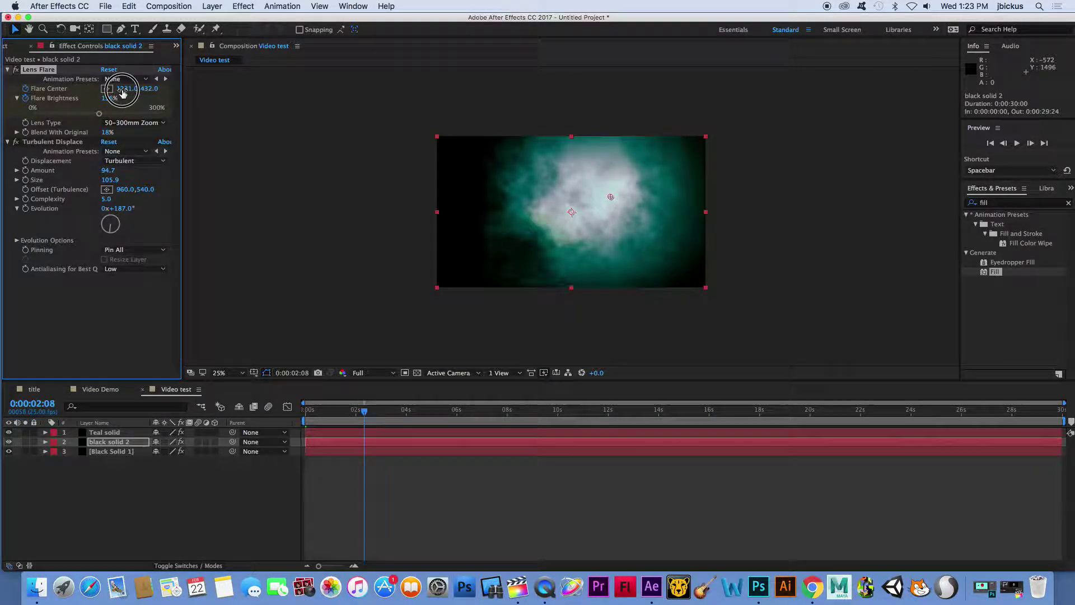
left_click_drag(123, 88, 50, 91)
left_click_drag(125, 89, 53, 92)
left_click_drag(127, 90, 9, 92)
left_click_drag(101, 114, 121, 119)
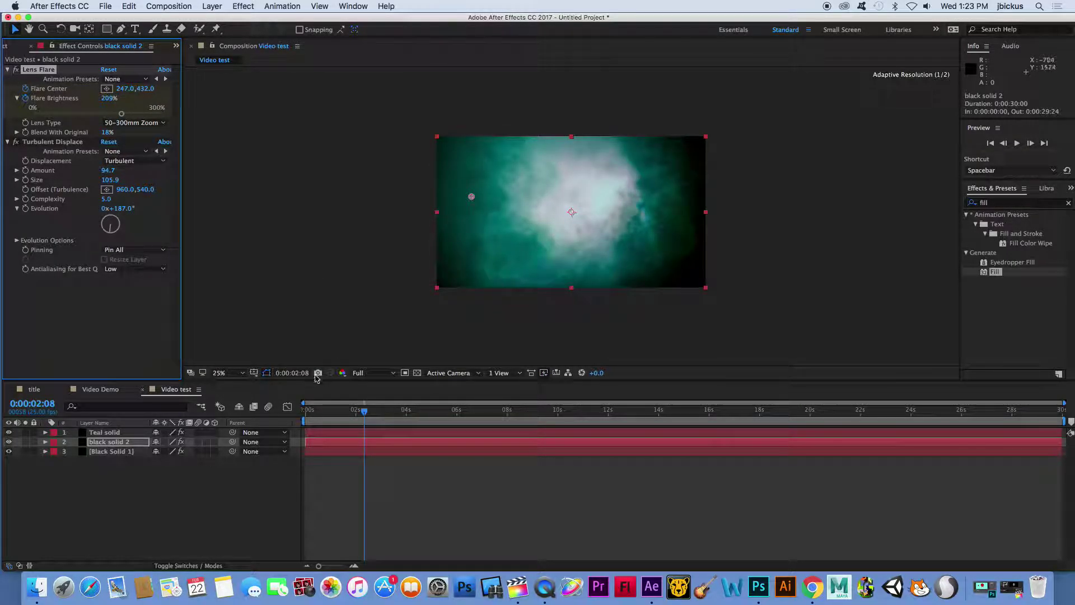
Step: Preview the flare sweep from the start of the composition
left_click_drag(344, 412, 296, 414)
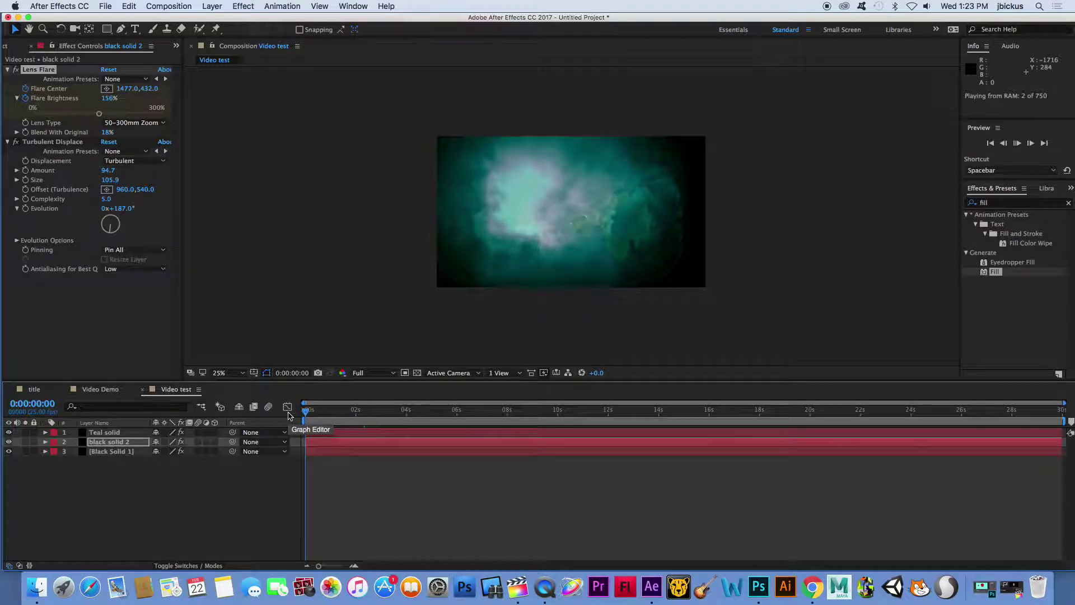
key("space")
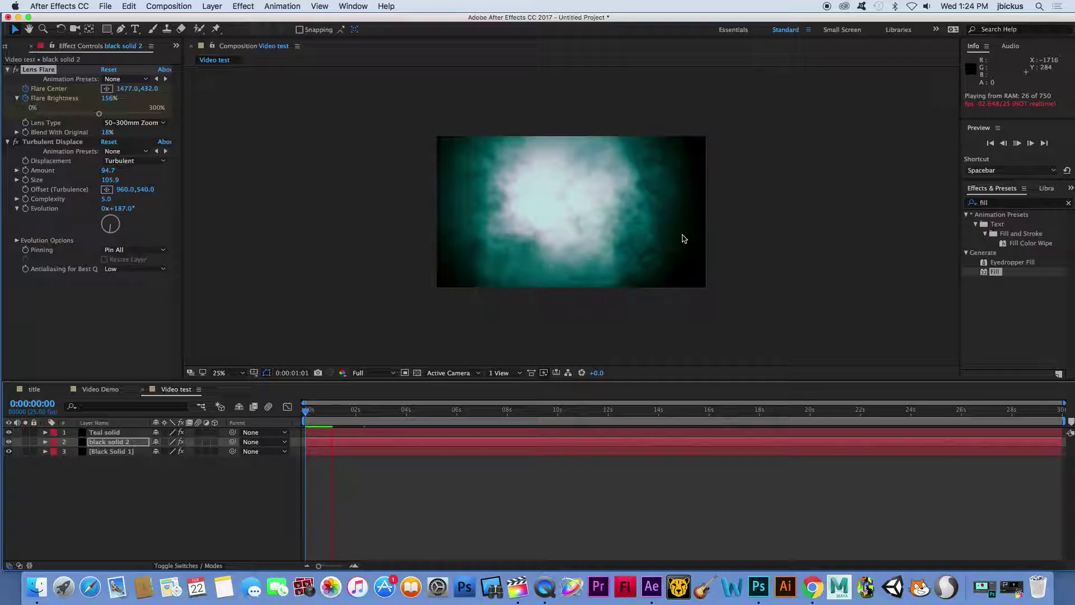
key("space")
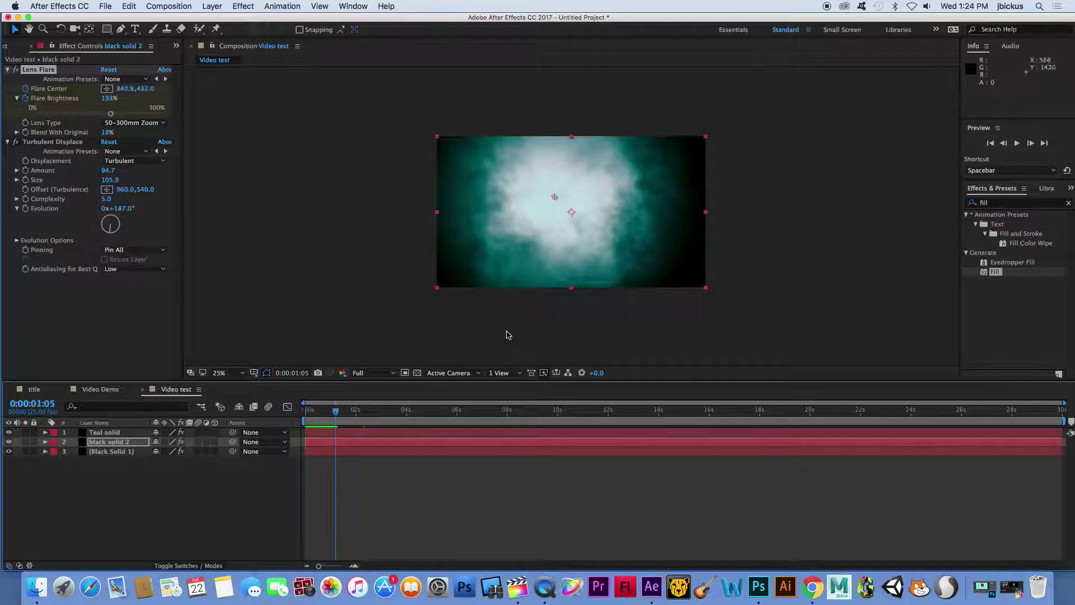
Step: Select black solid 2 and set a Turbulent Displace Evolution keyframe at the composition start
left_click(338, 437)
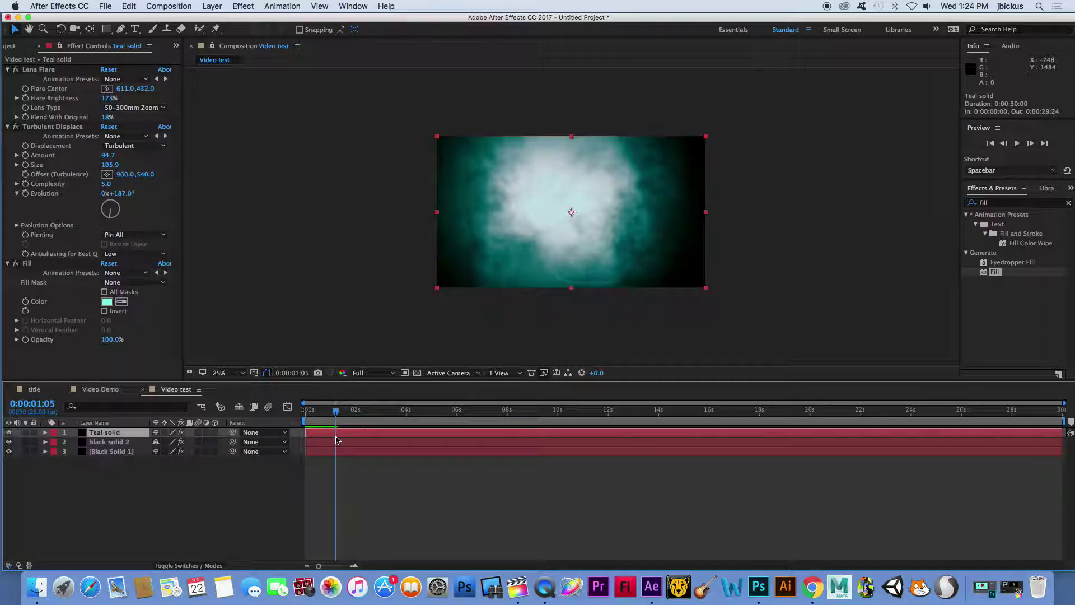
left_click(329, 452)
left_click(331, 445)
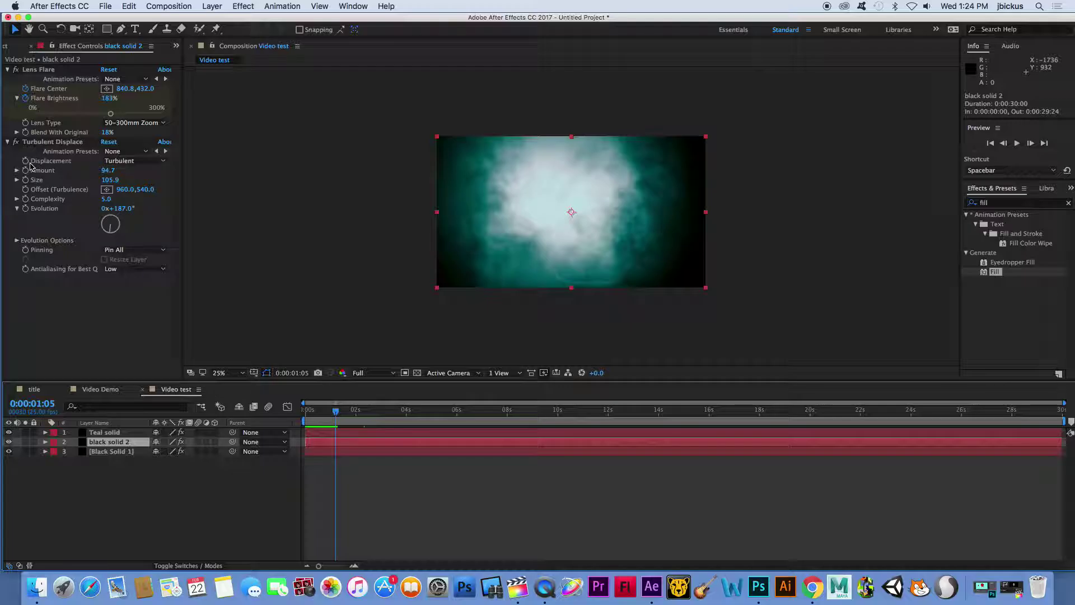
left_click_drag(363, 401, 308, 408)
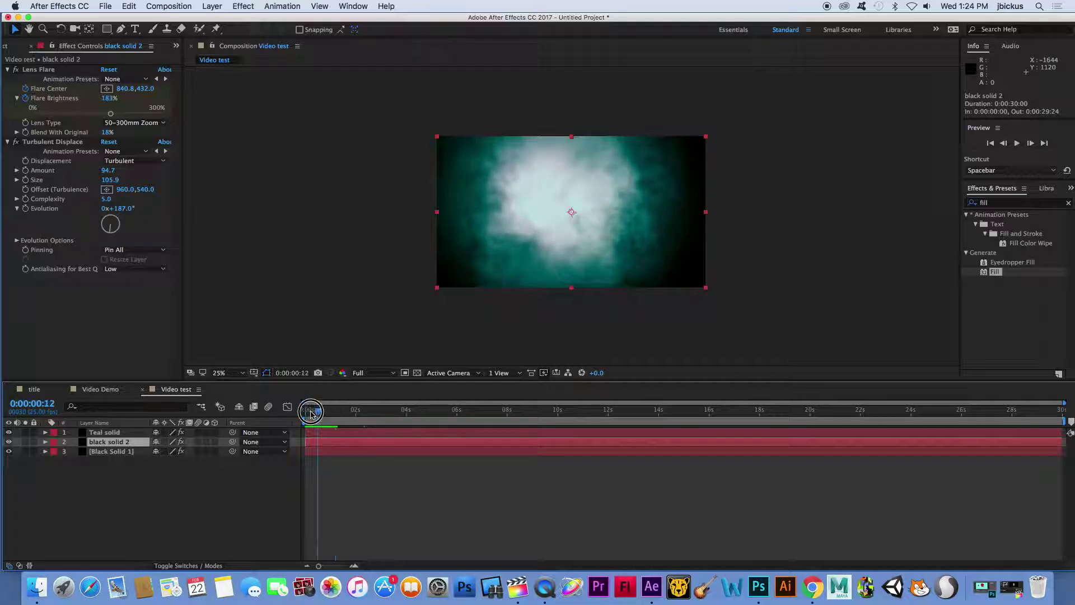
left_click(25, 208)
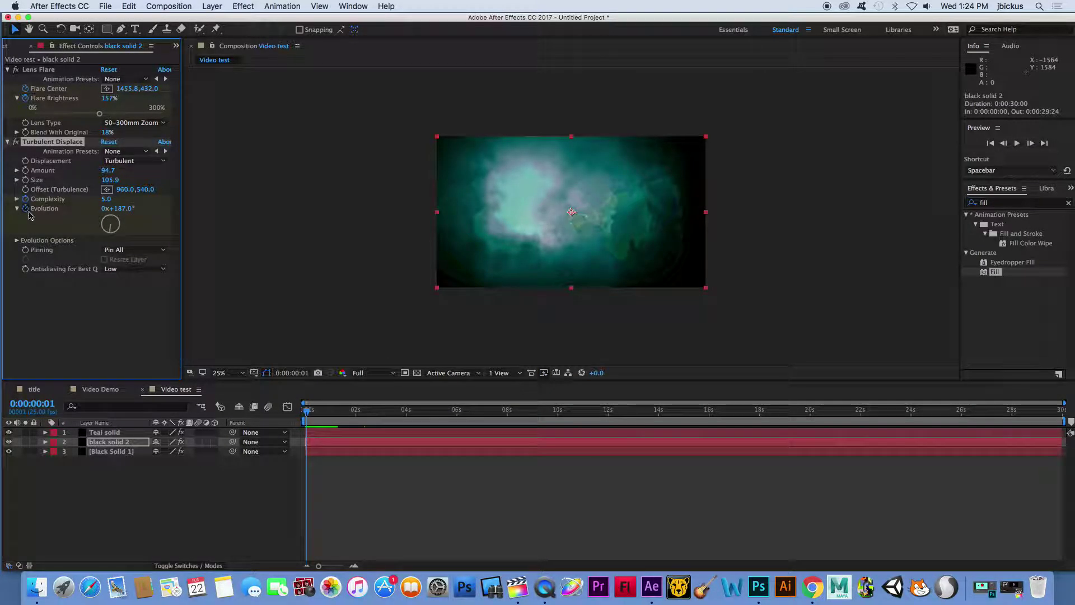
left_click_drag(307, 414, 345, 413)
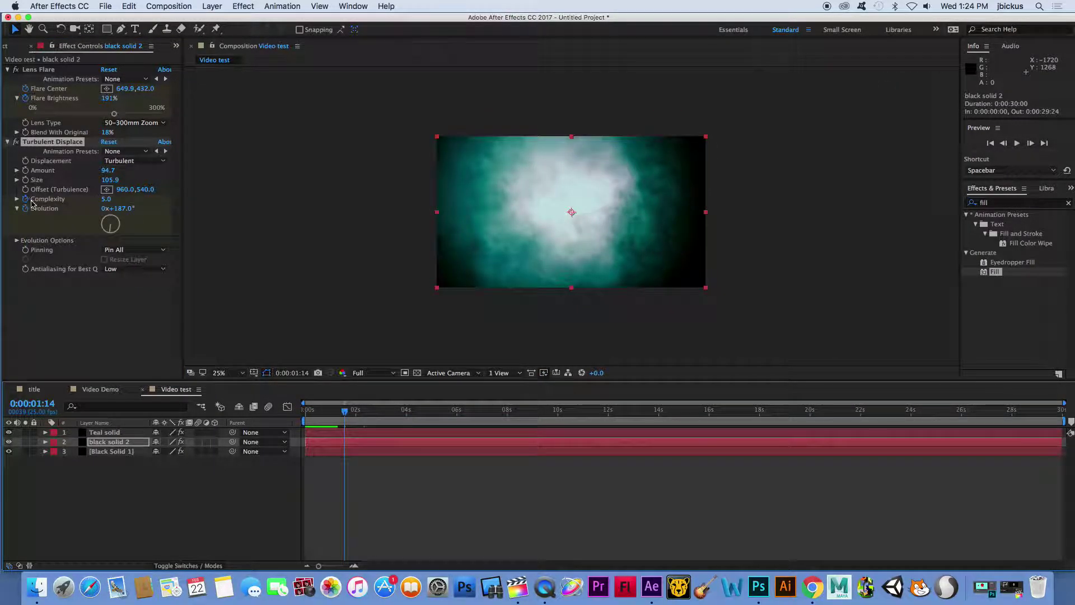
Step: At about 0:00:01:14, lower Complexity to 3.5 and Amount to 77.1
left_click(16, 199)
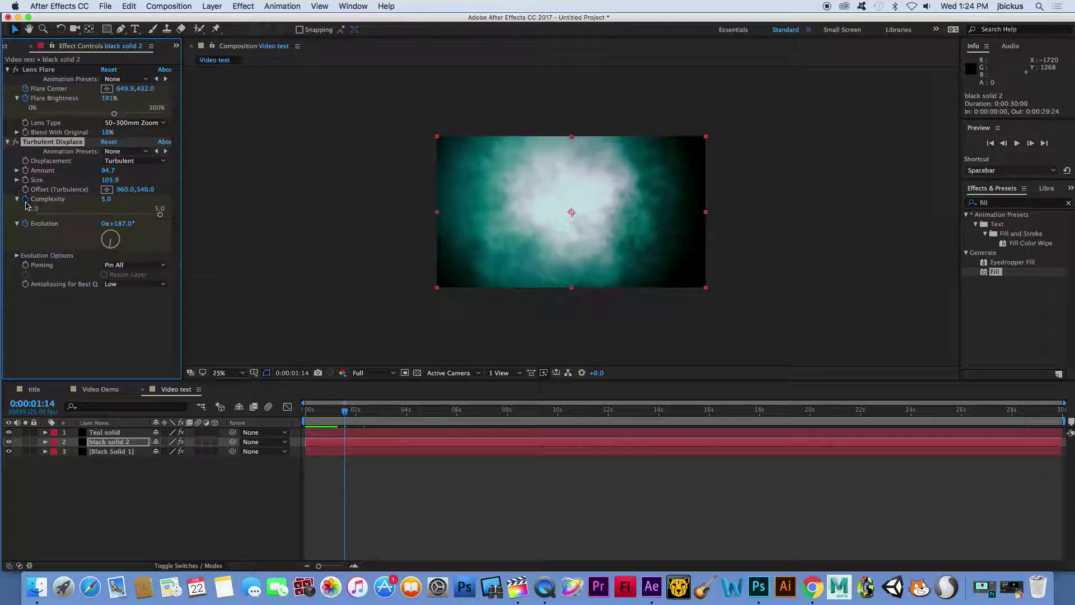
left_click(160, 216)
left_click_drag(109, 242, 112, 215)
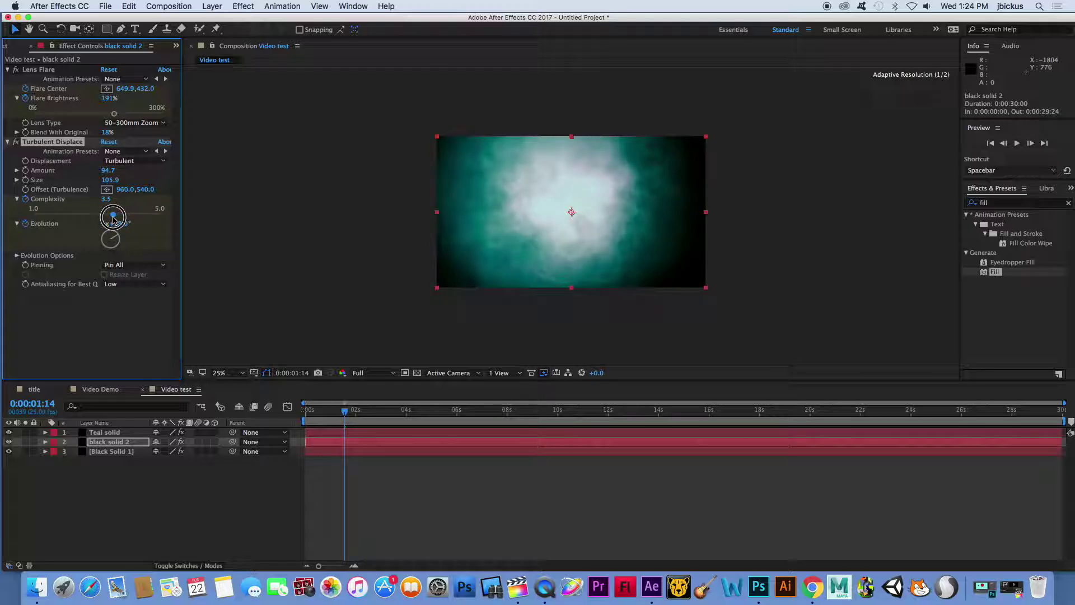
left_click(18, 170)
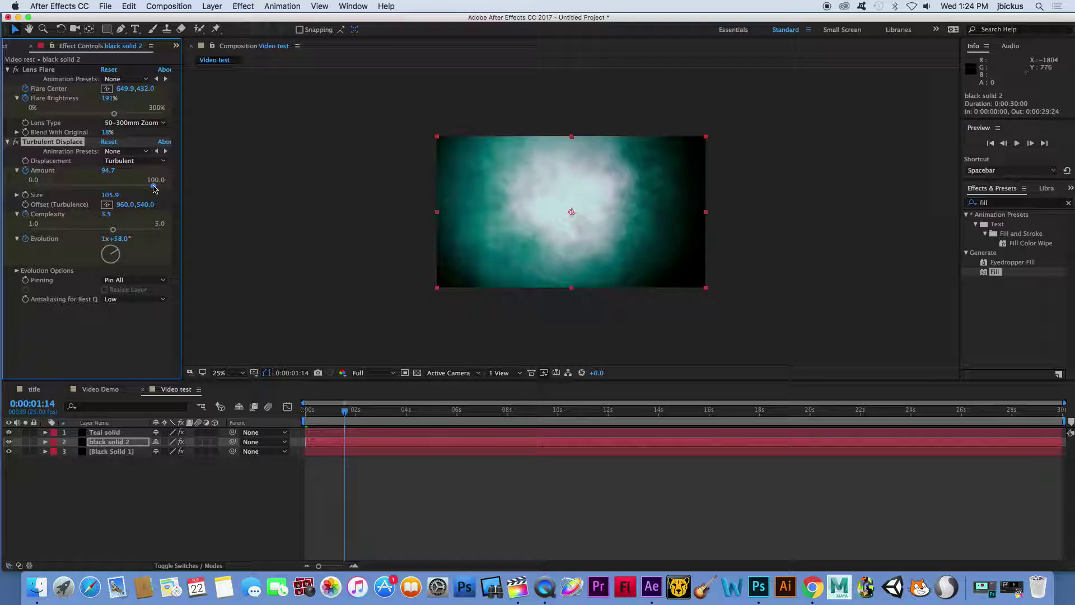
left_click_drag(154, 187, 130, 187)
Step: Keyframe the turbulence Size so it grows to 400 by 0:00:01:14
left_click(307, 410)
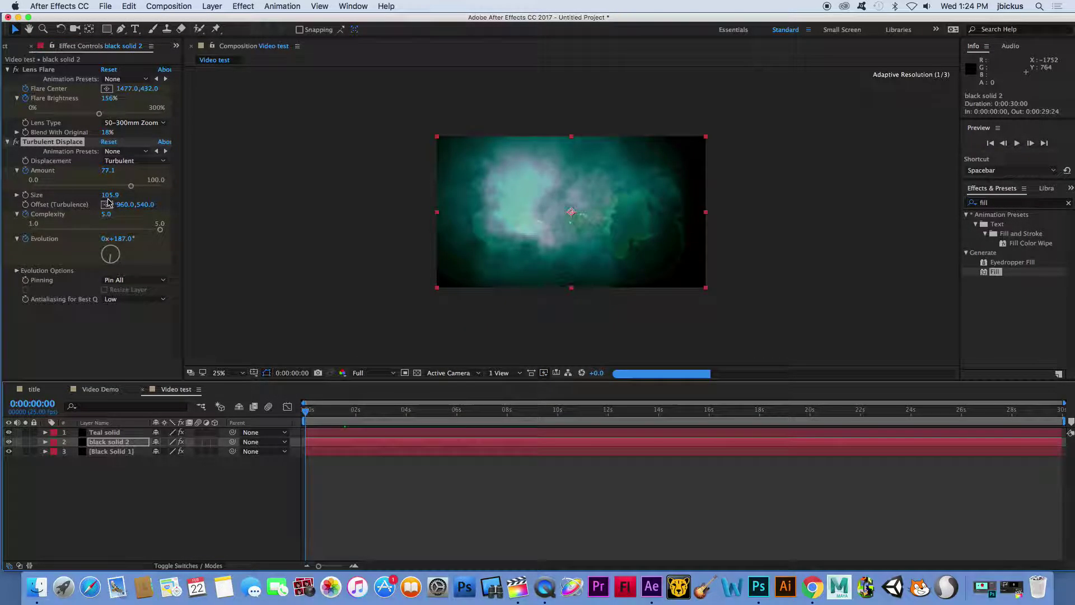
left_click(16, 196)
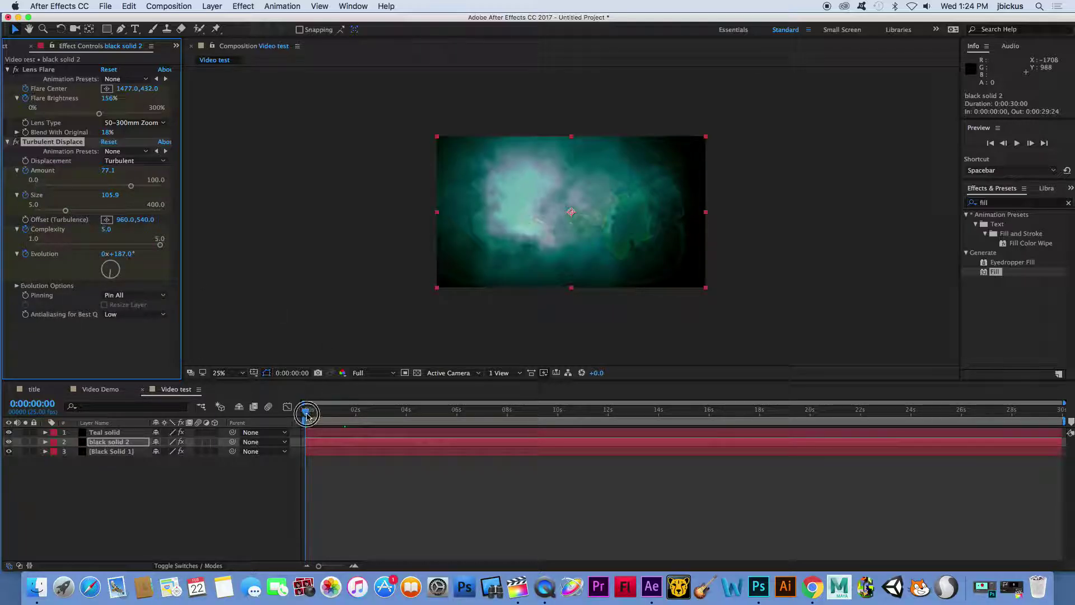
left_click_drag(307, 414, 344, 415)
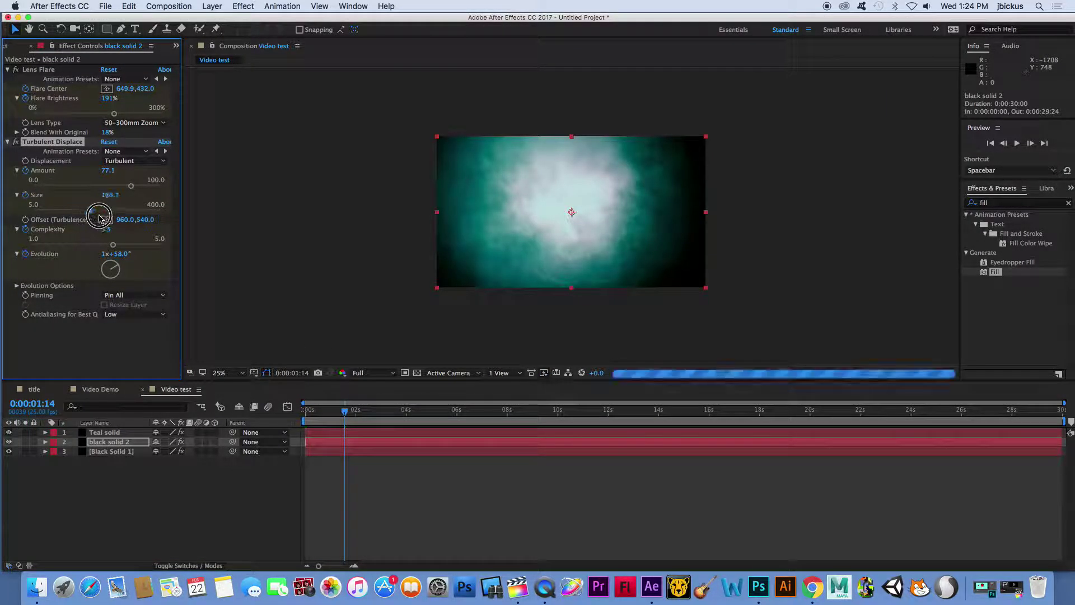
left_click_drag(99, 218, 163, 216)
Step: Preview the turbulence animation from the start of the composition
left_click(312, 414)
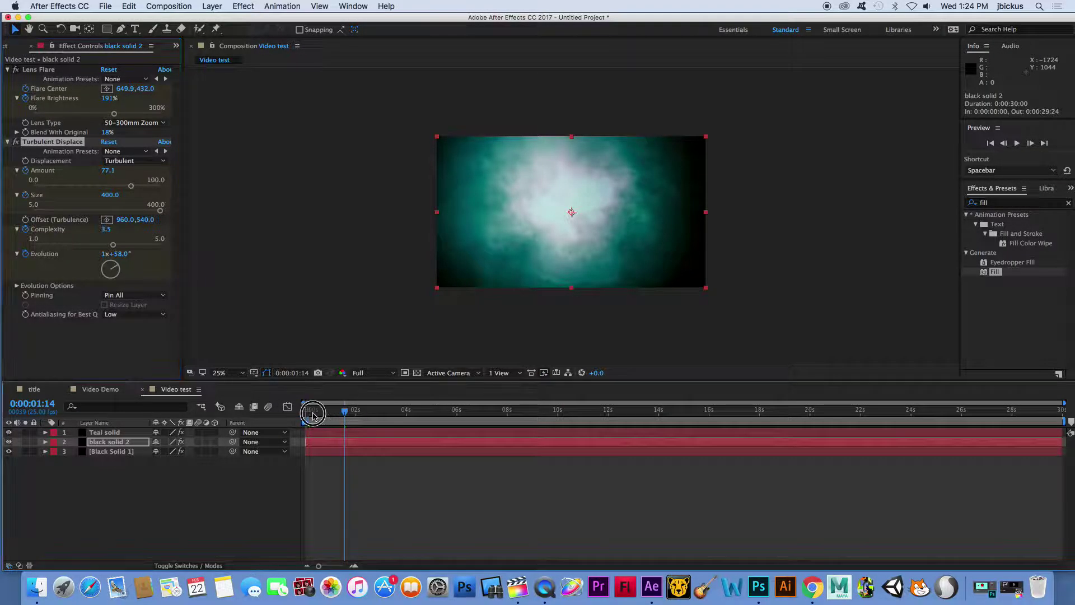
left_click_drag(313, 413, 299, 417)
key("space")
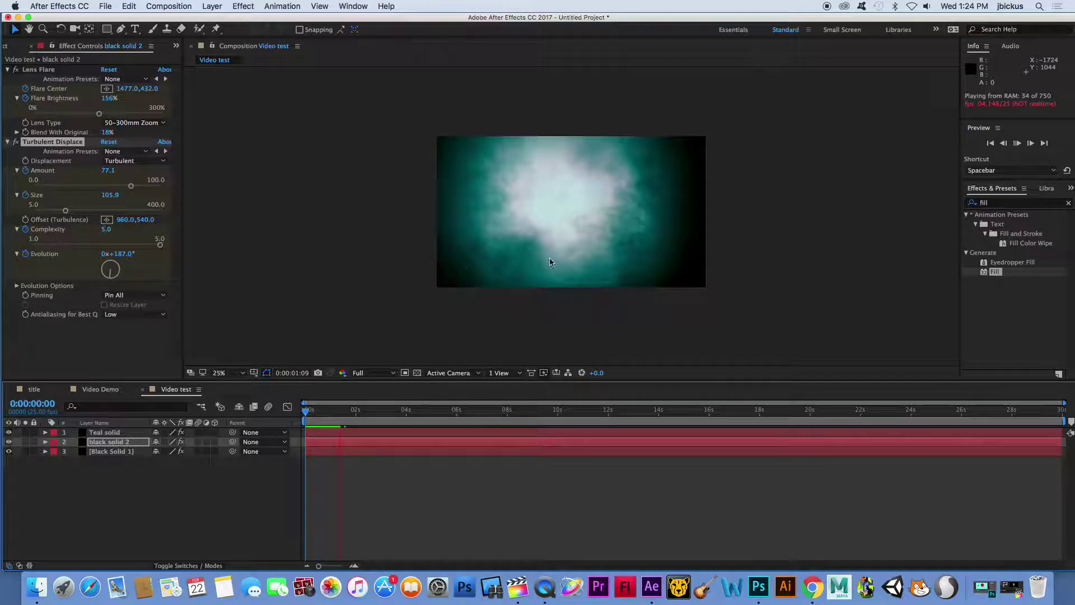
key("space")
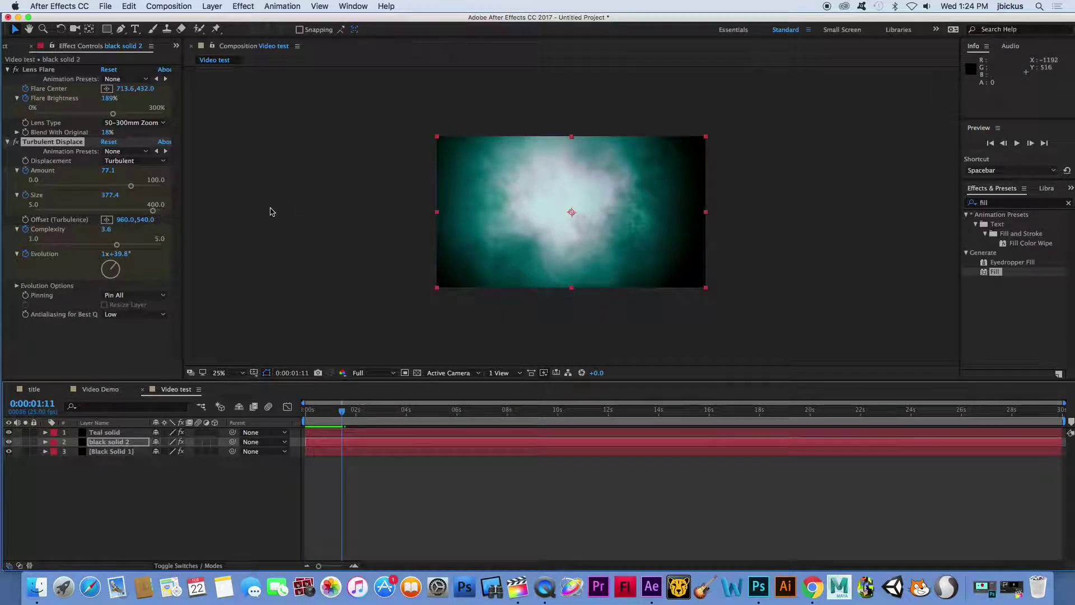
Step: Type the two-line title 'Bickus' / 'Productions', then drag a corner to scale it much larger
left_click(135, 30)
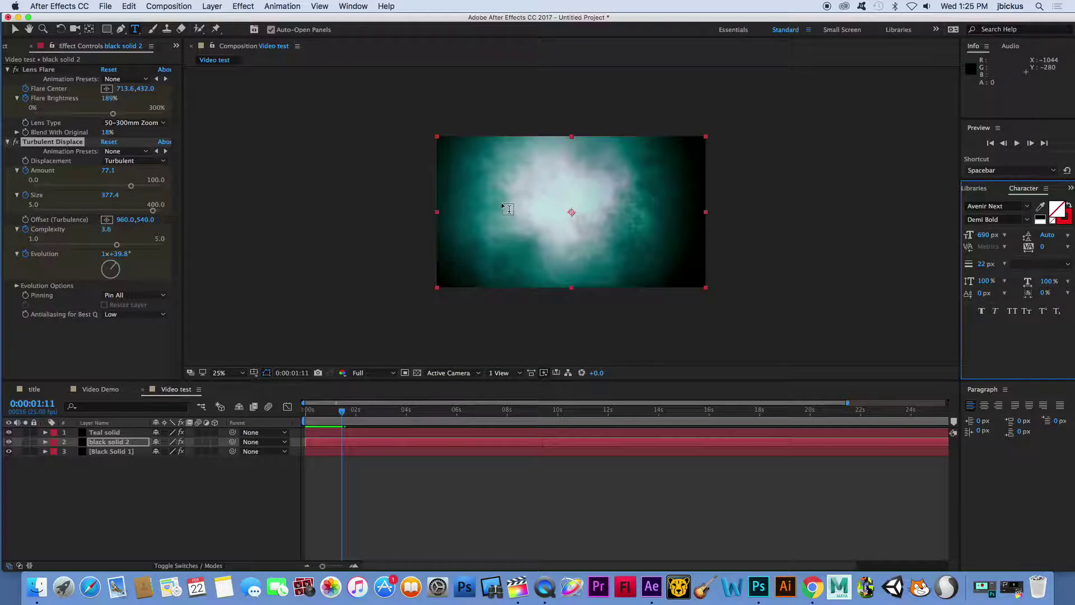
left_click(483, 208)
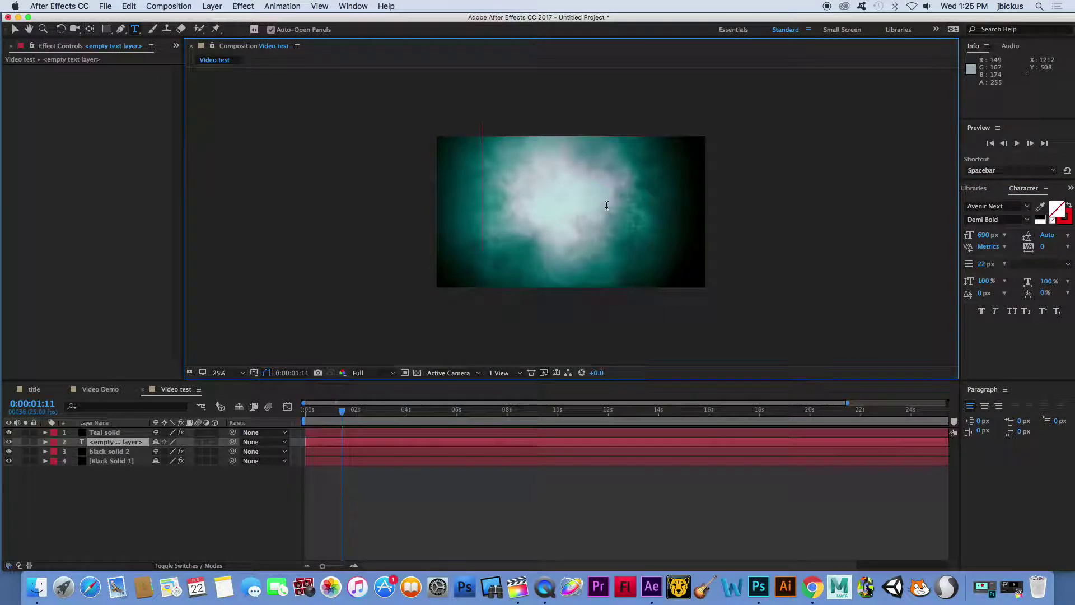
type("Bic")
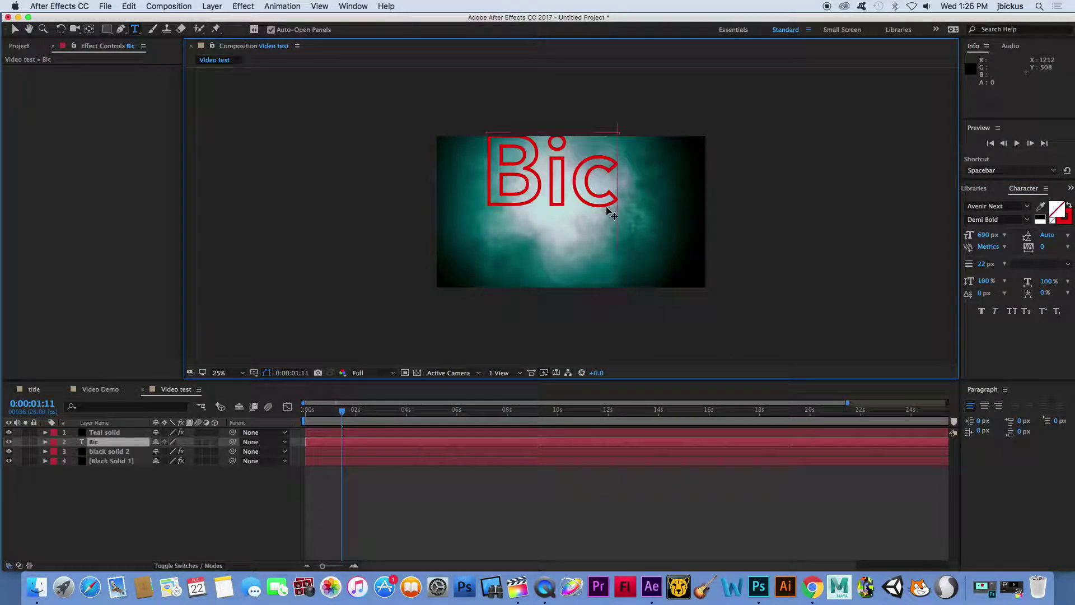
type("kus")
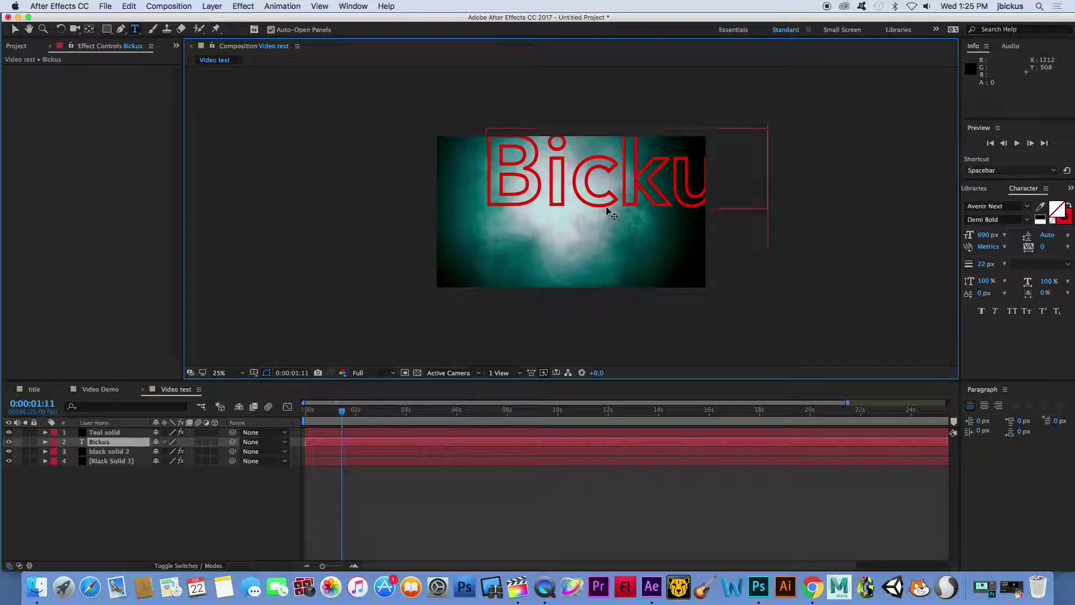
key("Return")
type("P")
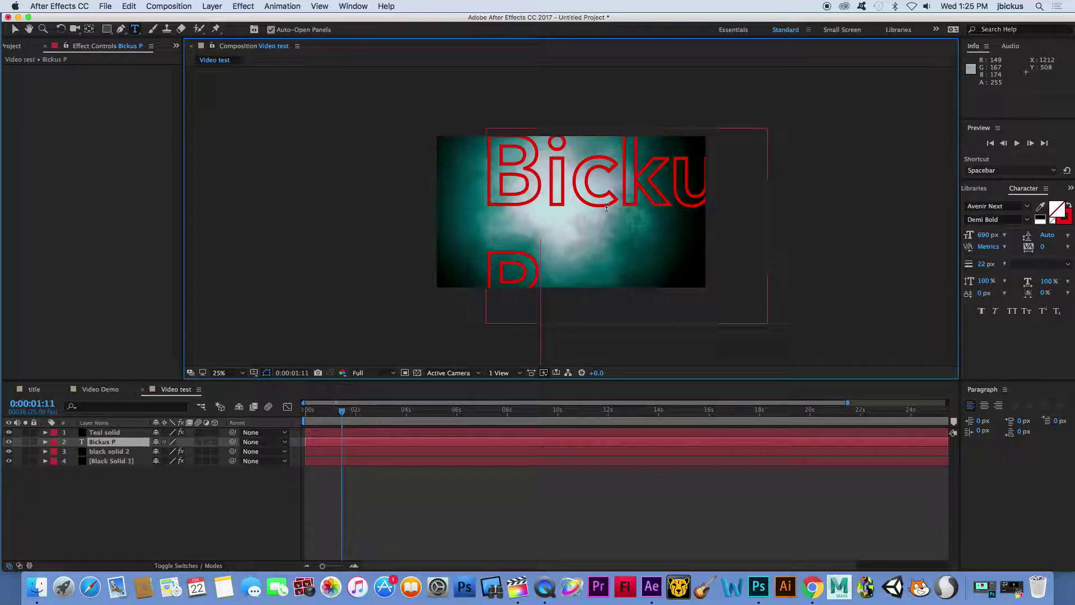
type("roductions")
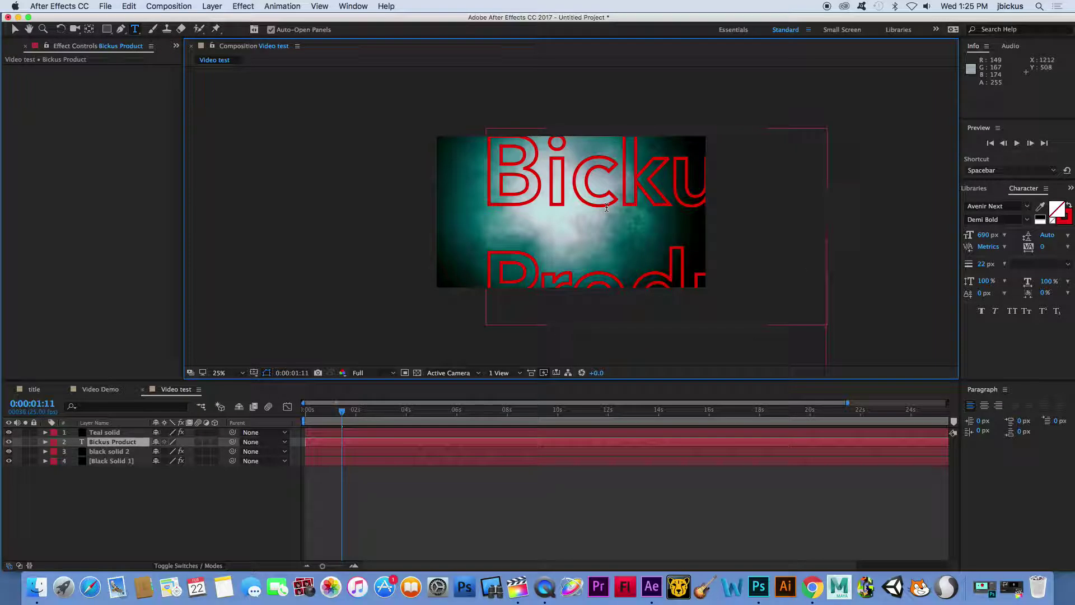
left_click(15, 29)
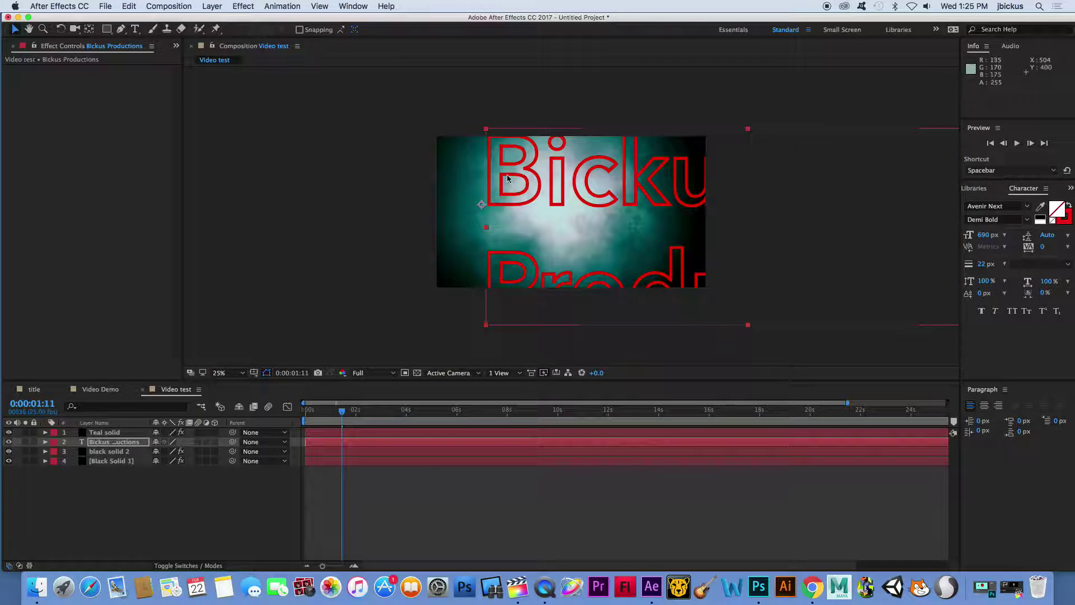
mouse_move(486, 130)
left_mouse_down()
mouse_move(519, 151)
mouse_move(499, 136)
left_mouse_up()
Step: Undo the stretch, centre the anchor point in the text, and scale the title down to fit
key("super+z")
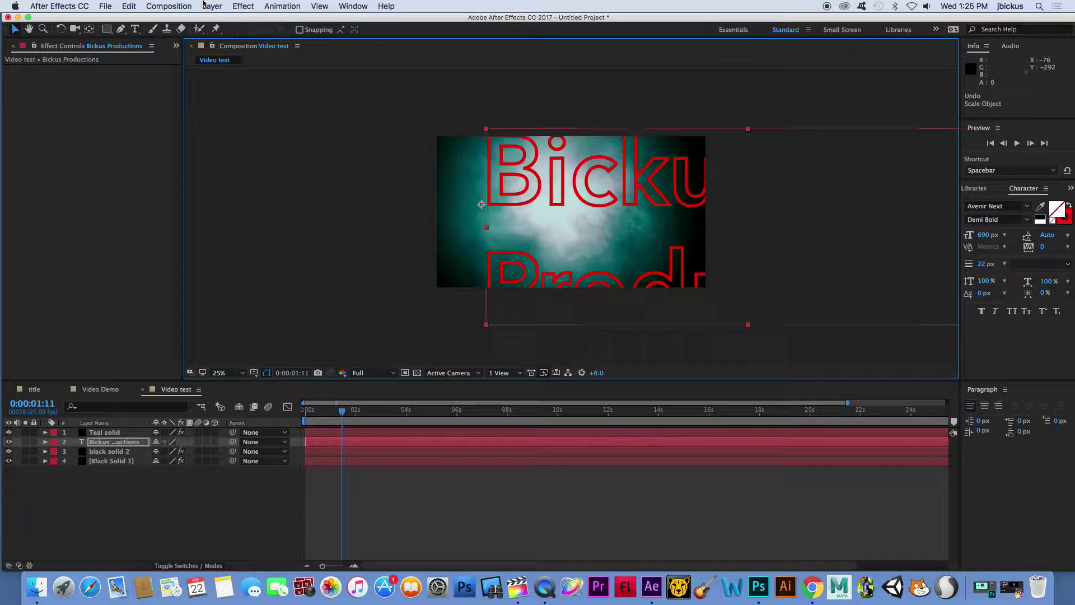
left_click(212, 6)
mouse_move(252, 128)
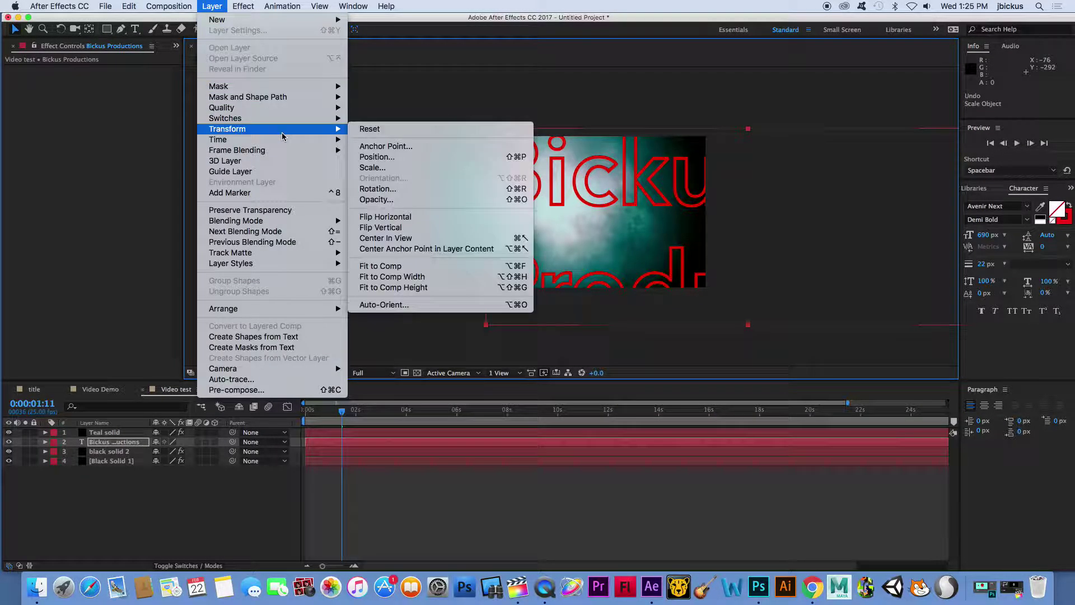
left_click(393, 248)
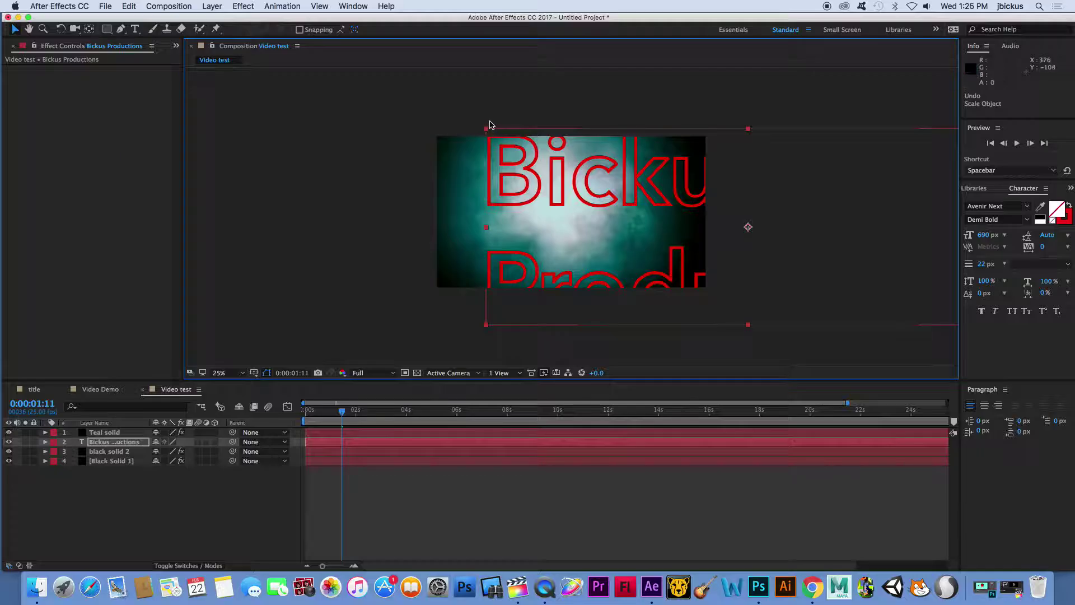
left_click_drag(487, 129, 488, 201)
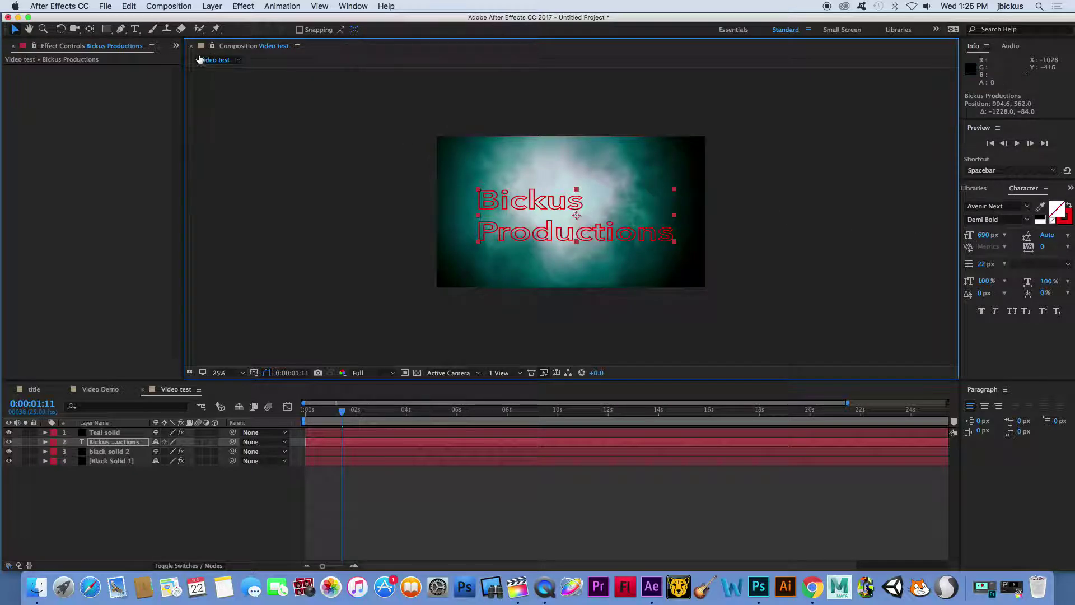
left_click(135, 29)
Step: Change the whole title's font to Arial Black
left_click(672, 232)
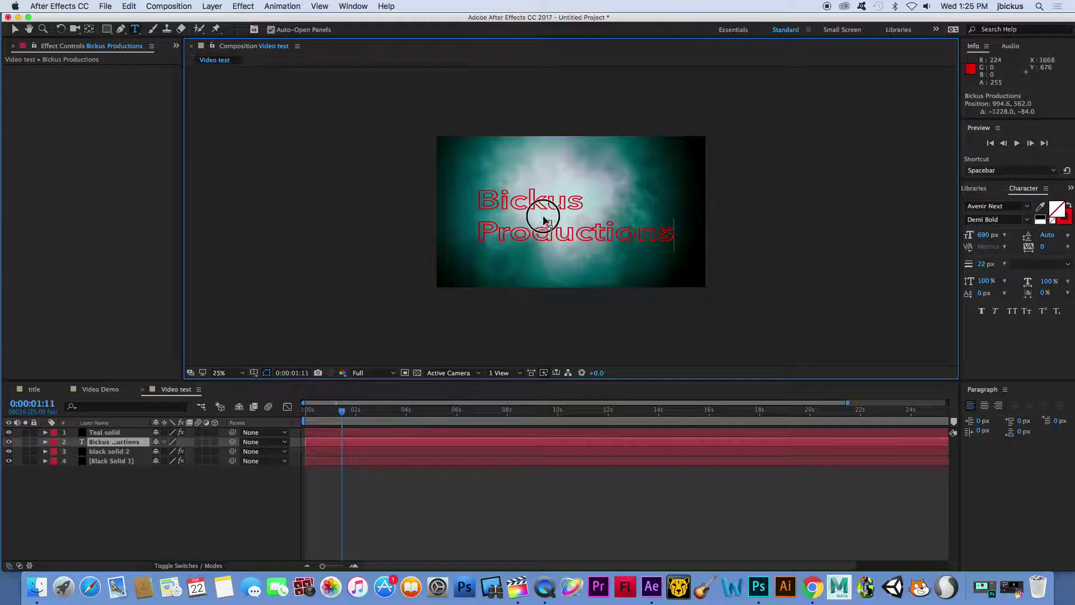
key("super+a")
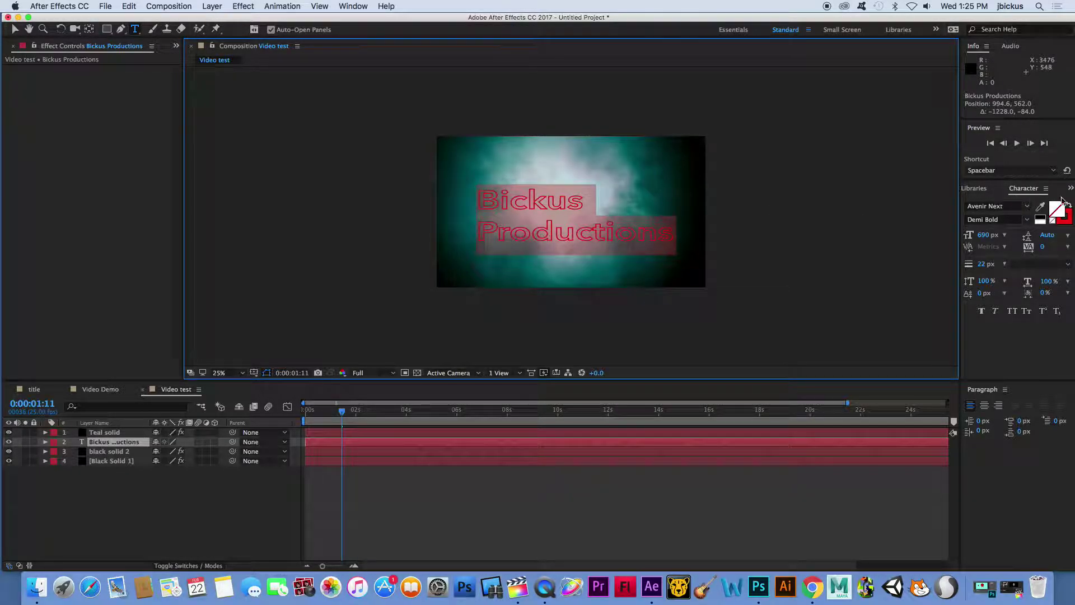
left_click(1026, 206)
scroll(1009, 316, "down", 3)
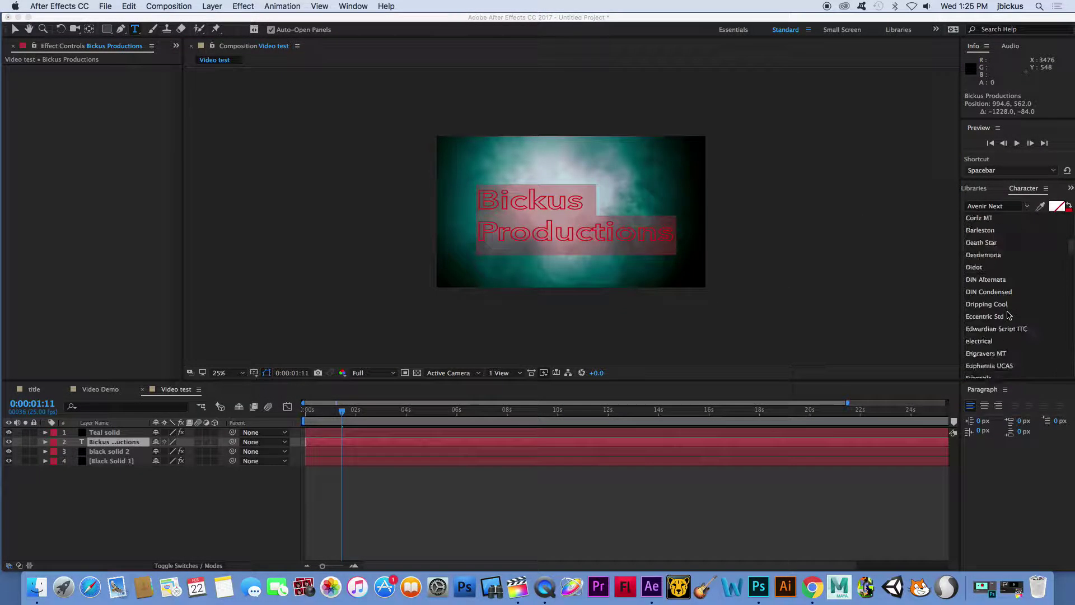
scroll(1002, 311, "down", 10)
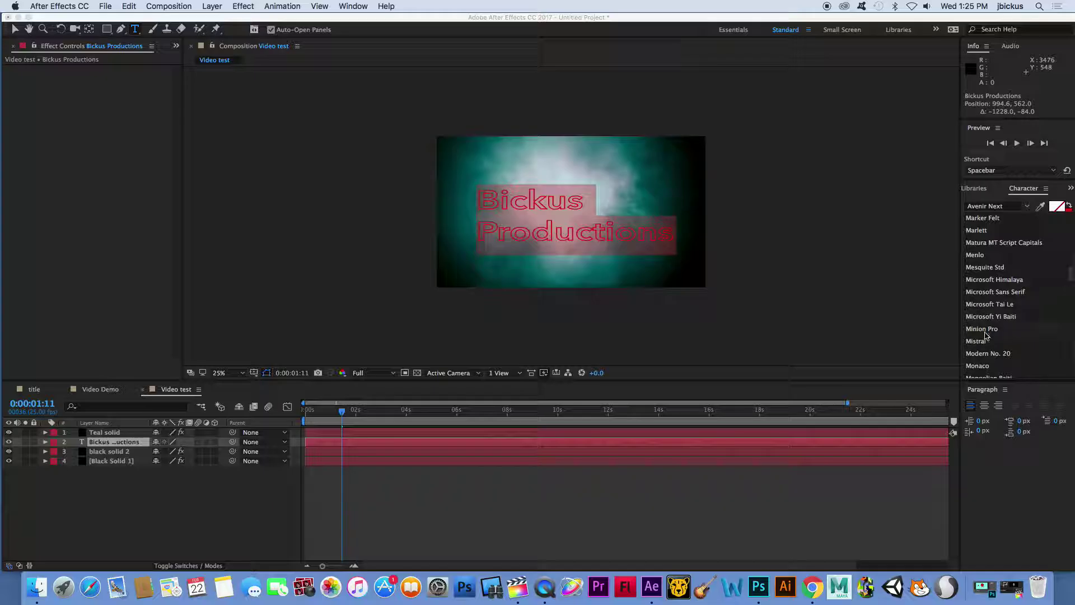
left_click(985, 331)
left_click(1032, 206)
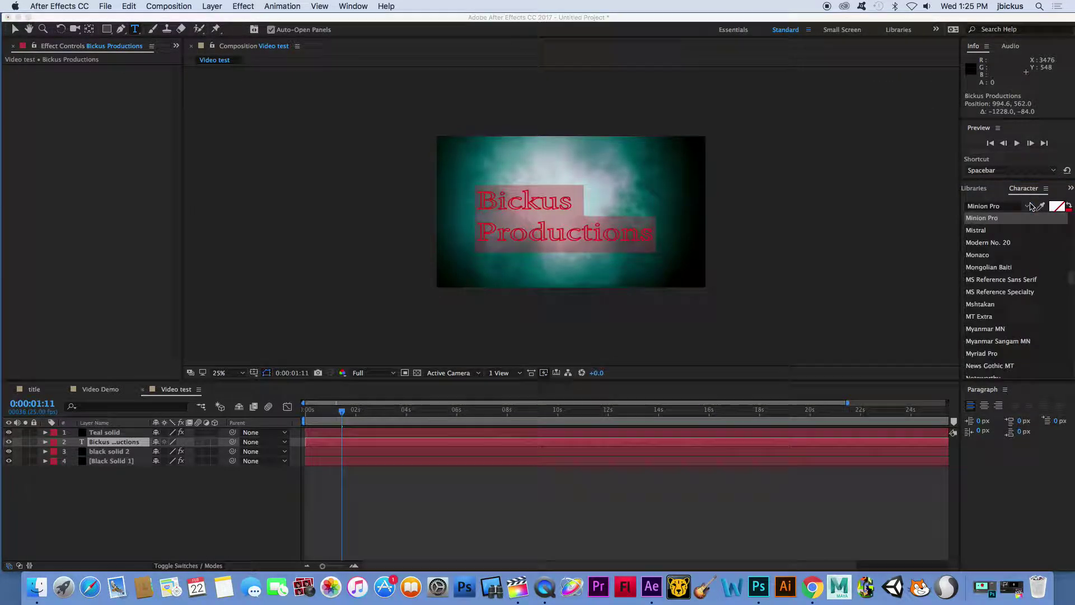
scroll(1016, 290, "down", 15)
scroll(1003, 294, "up", 20)
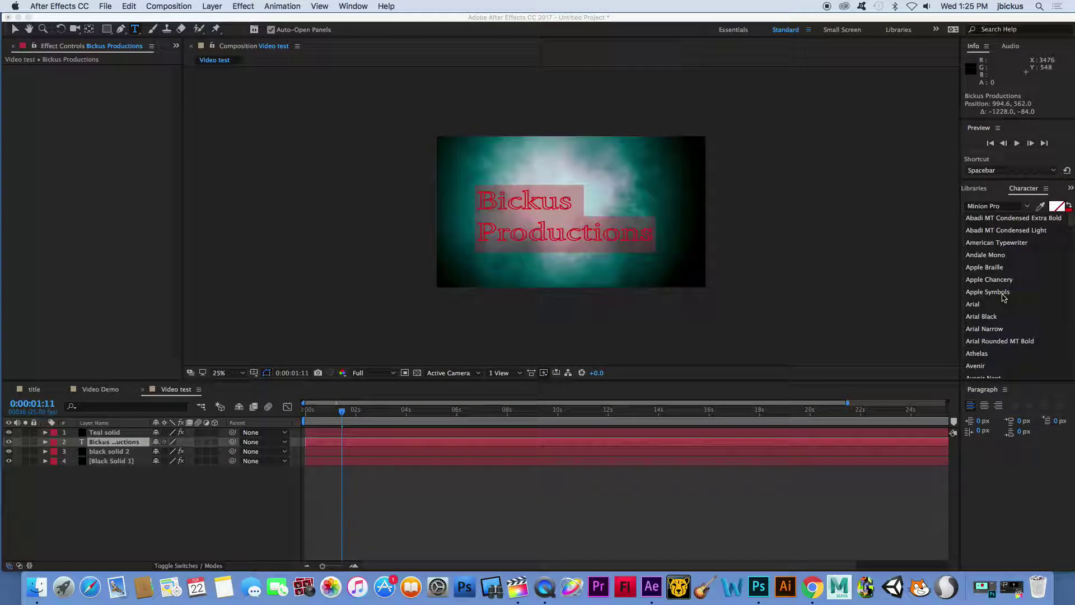
left_click(985, 314)
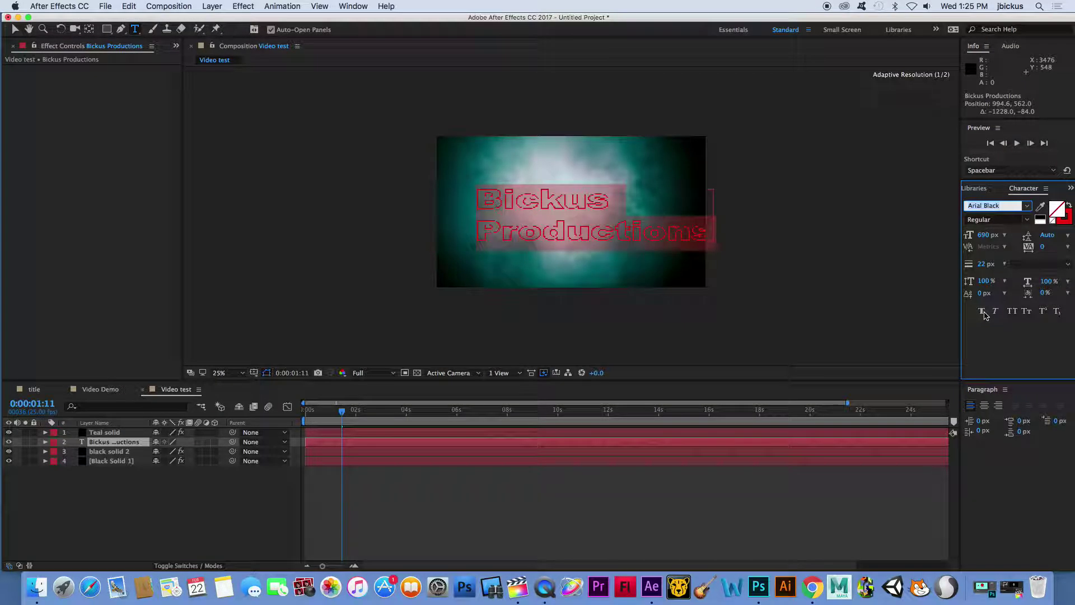
left_click(828, 261)
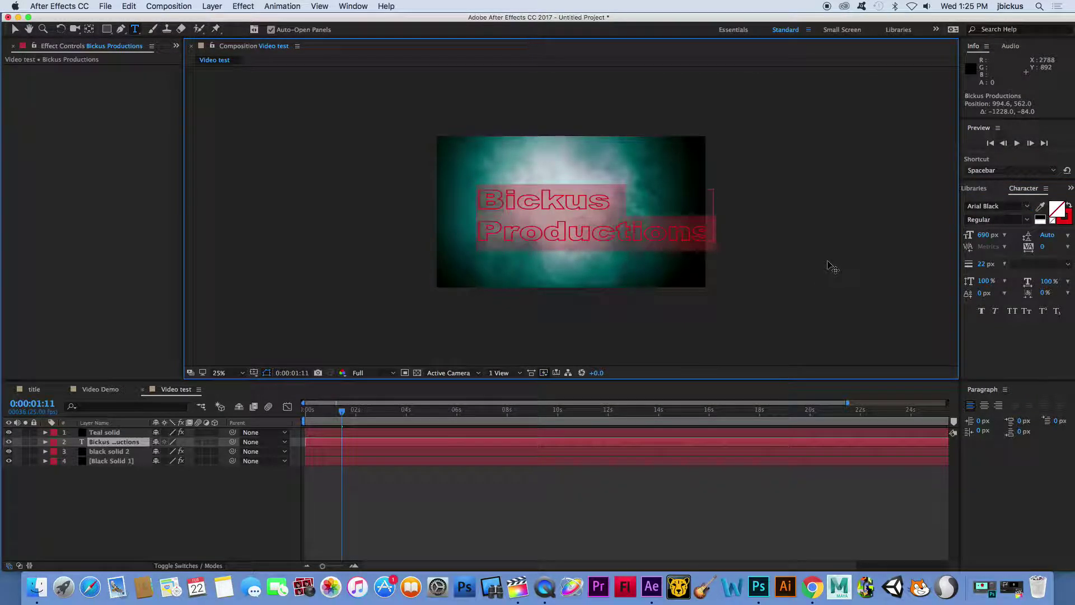
Step: Give the title a light grey fill inside its red outline, then nudge a layer in the frame
left_click(1063, 216)
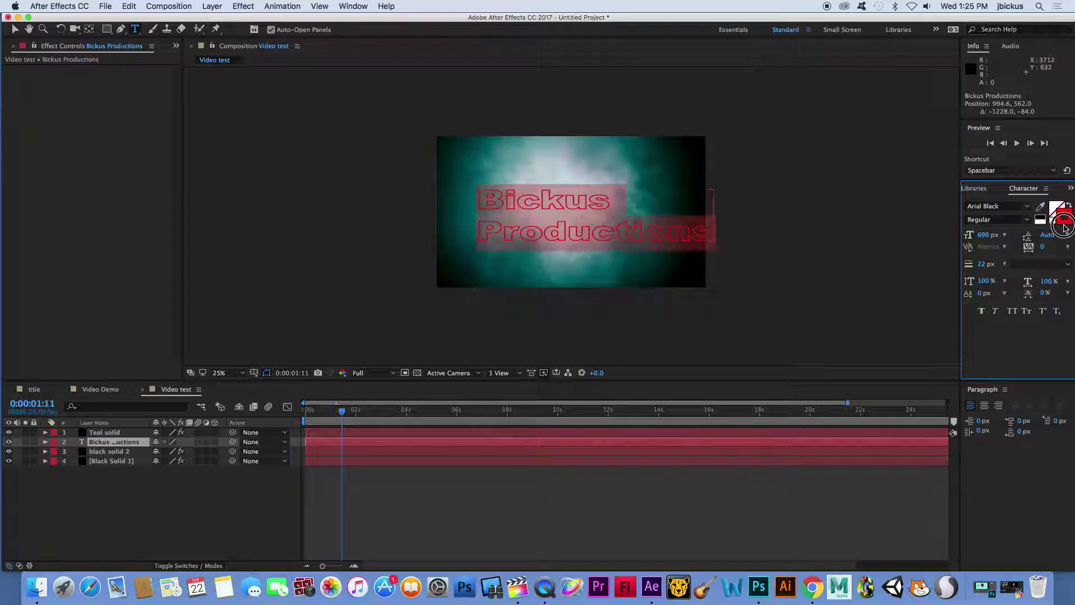
left_click(819, 260)
left_click(1057, 207)
left_click(1057, 209)
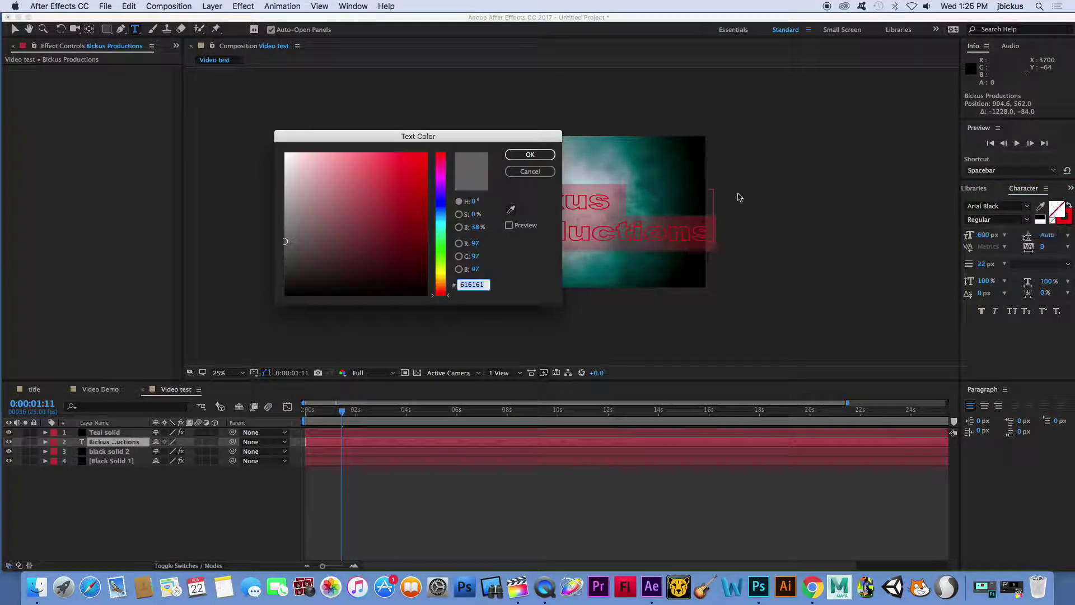
left_click(303, 179)
left_click_drag(302, 180, 285, 170)
left_click(529, 155)
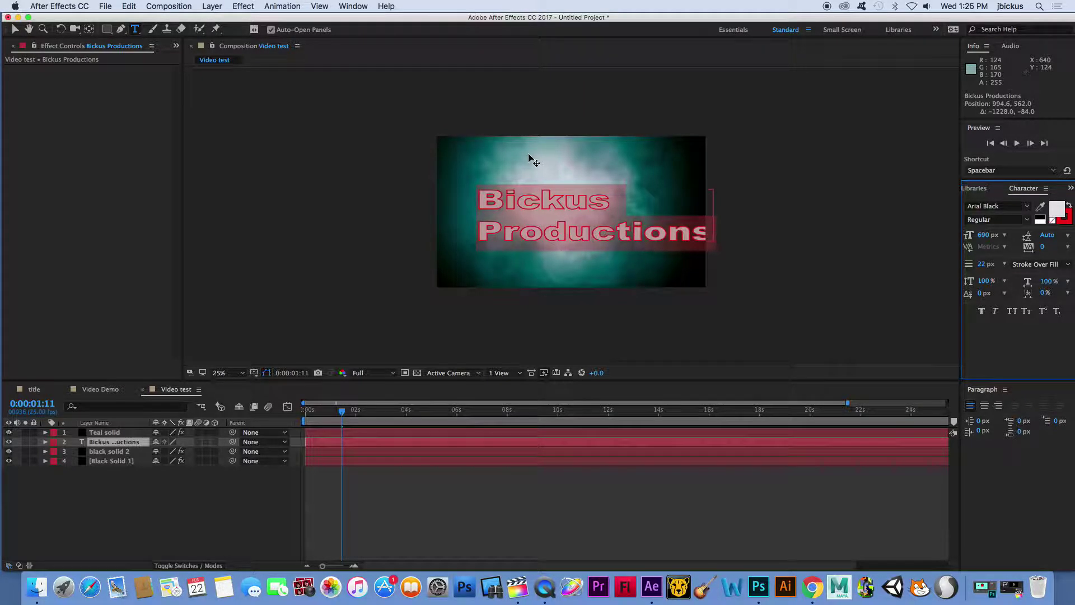
left_click(15, 29)
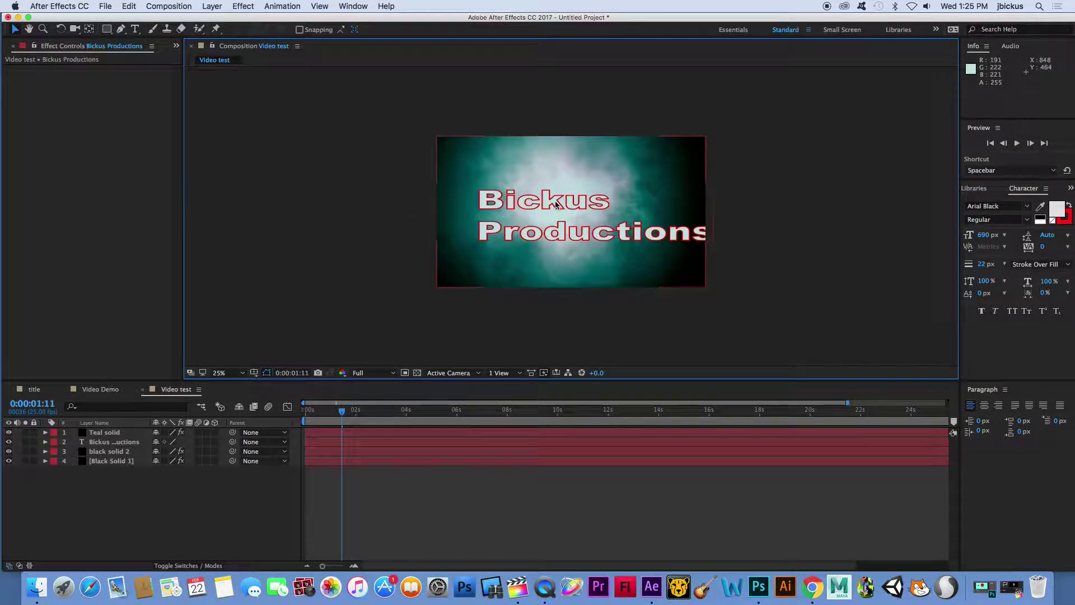
left_click_drag(560, 206, 543, 205)
Step: Undo the Teal solid move, place the title layer above Teal solid, and shrink it slightly
key("super+z")
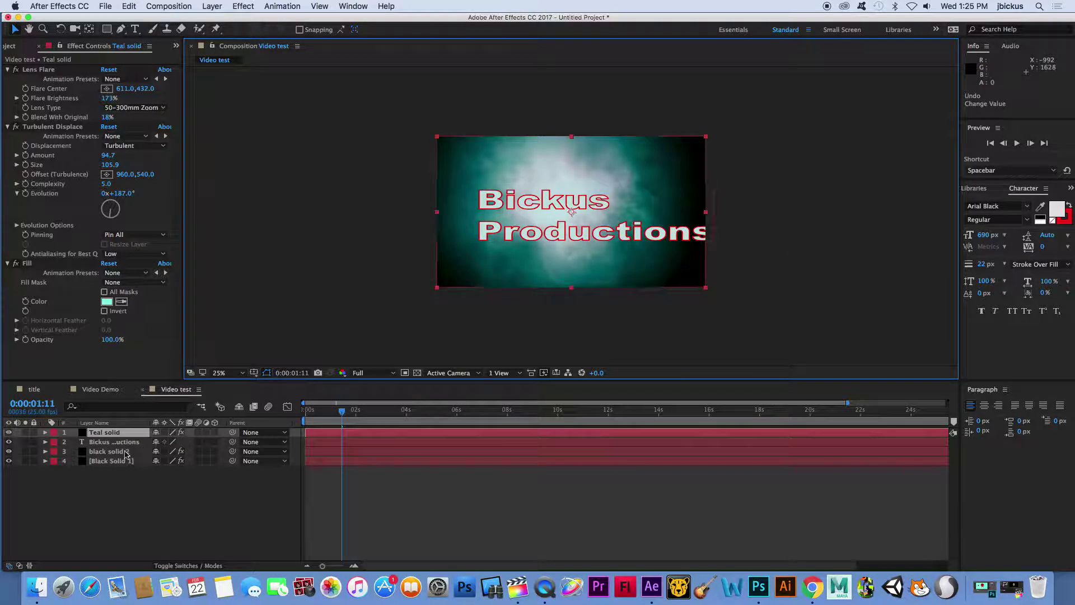
left_click_drag(115, 442, 126, 433)
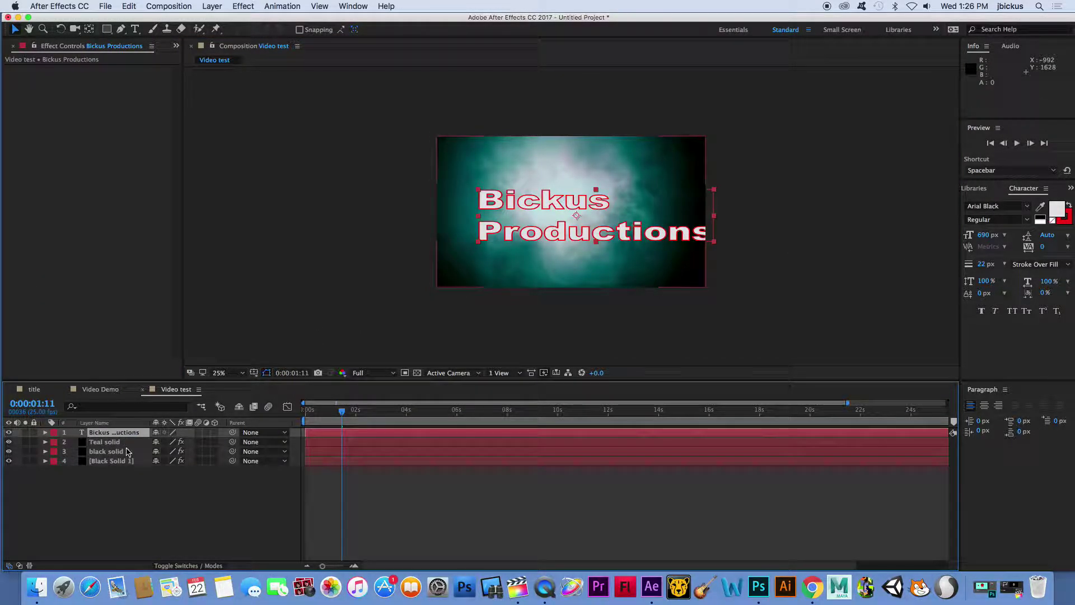
left_click_drag(552, 202, 535, 200)
left_click_drag(699, 193, 630, 202)
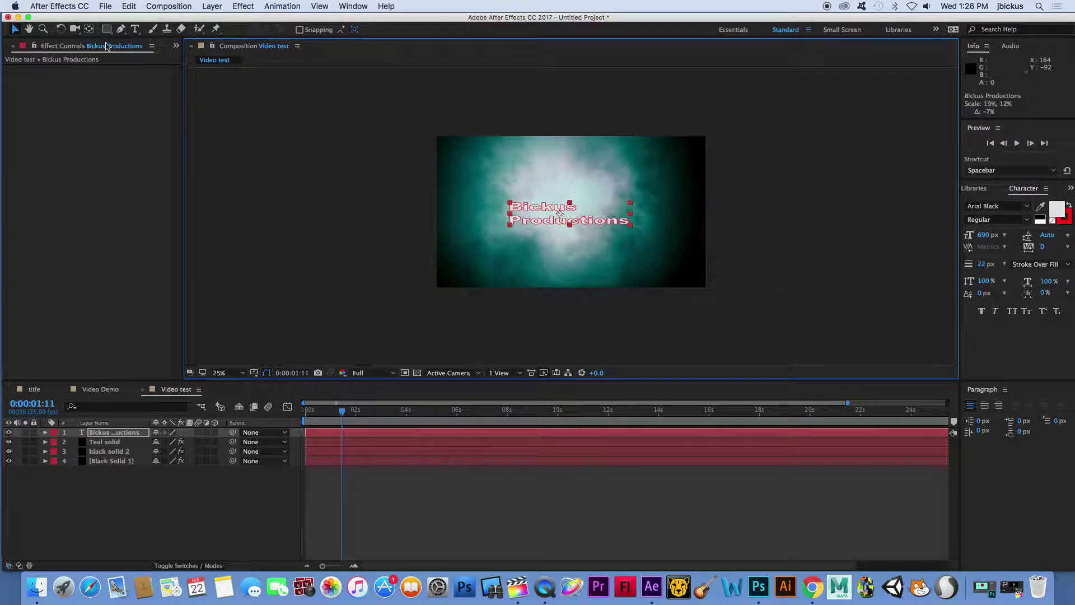
Step: Remove the line break so the title reads 'BickusProductions' on one line
left_click(135, 30)
left_click(510, 222)
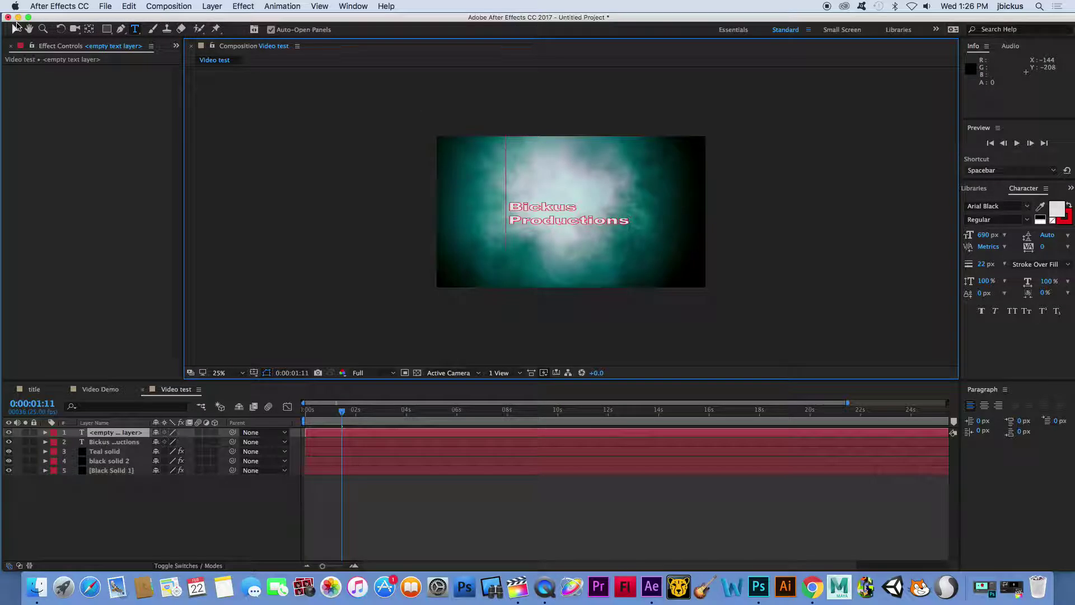
left_click(17, 26)
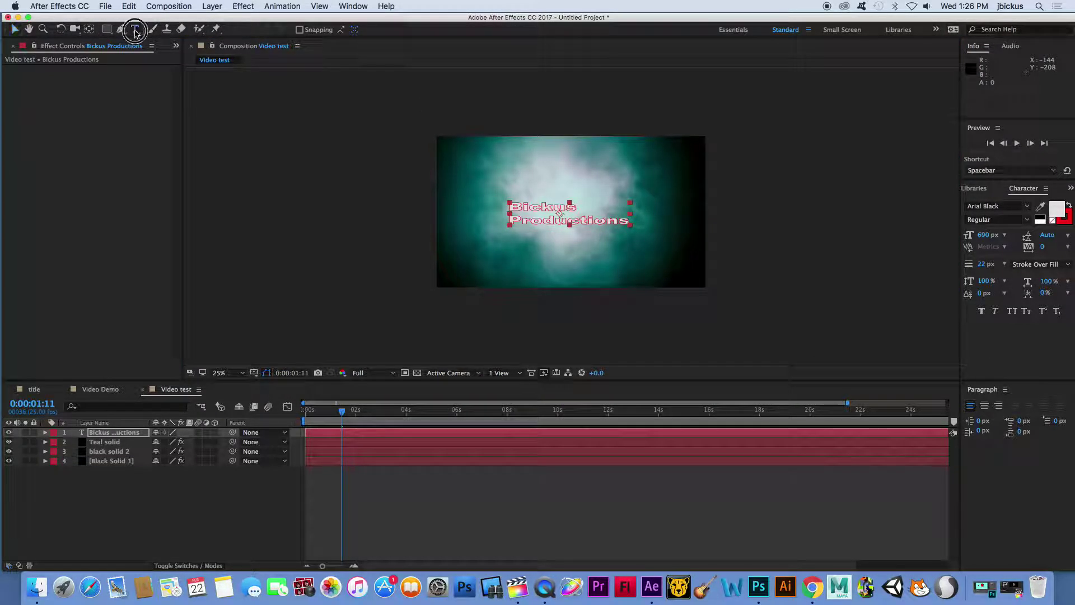
left_click(521, 220)
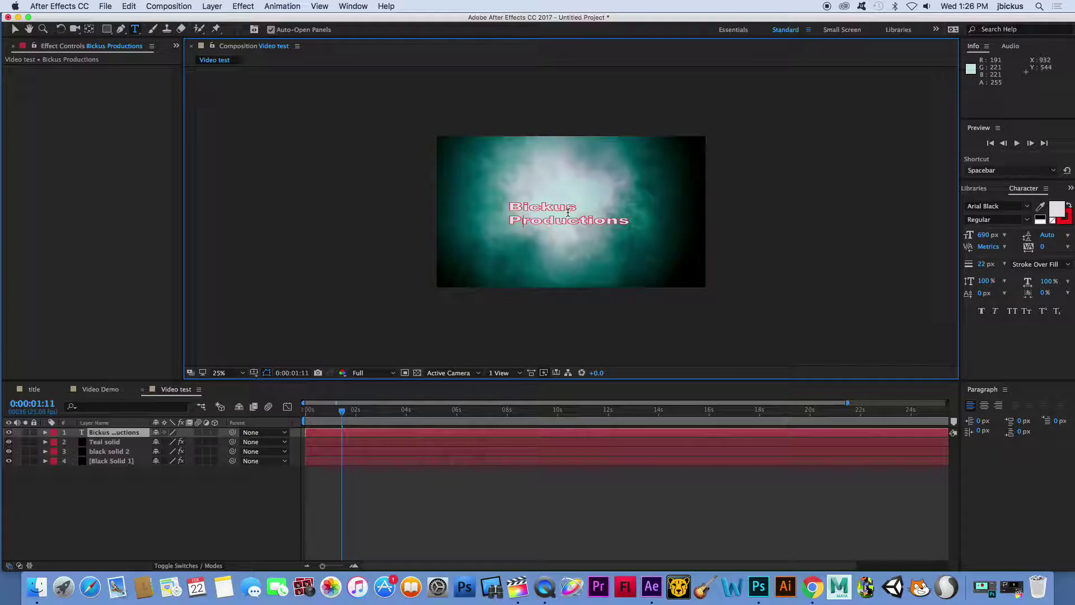
key("BackSpace")
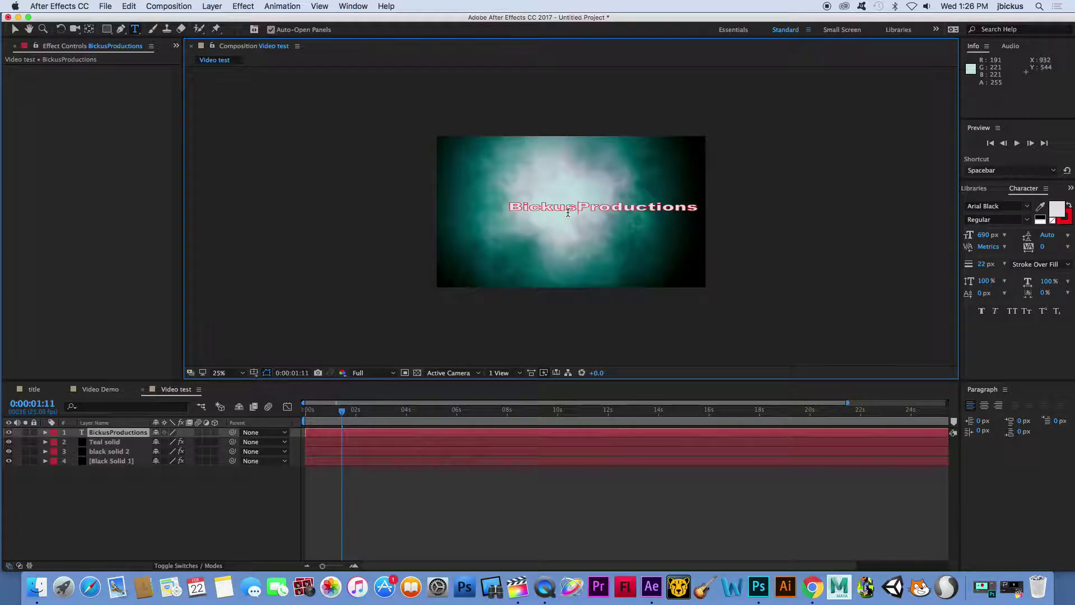
Step: Centre and enlarge the one-line title, and start its layer at 0:00:00:24
left_click(20, 31)
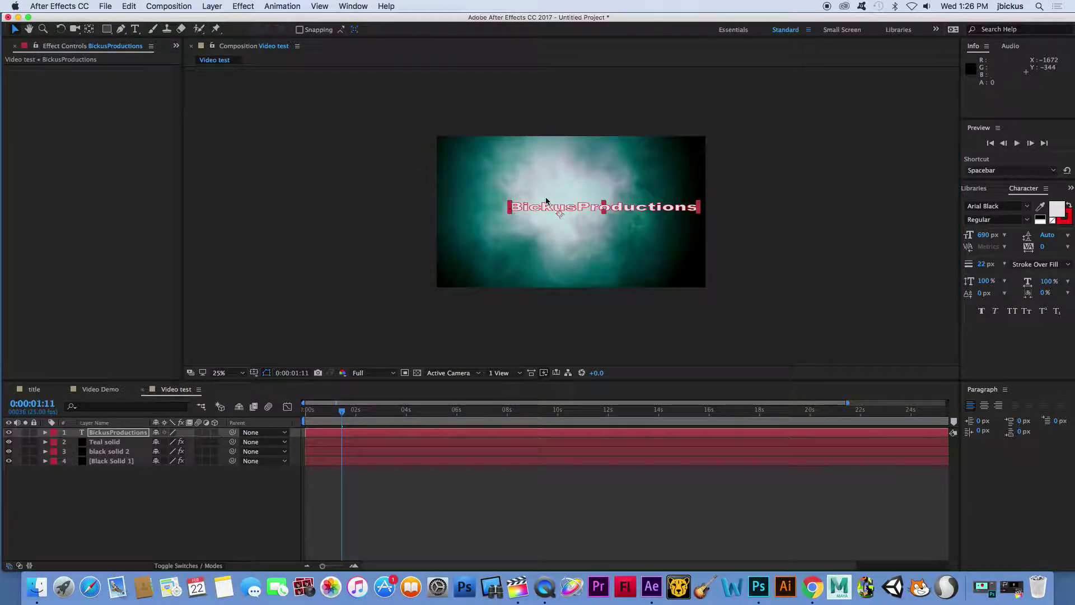
left_click_drag(617, 209, 597, 218)
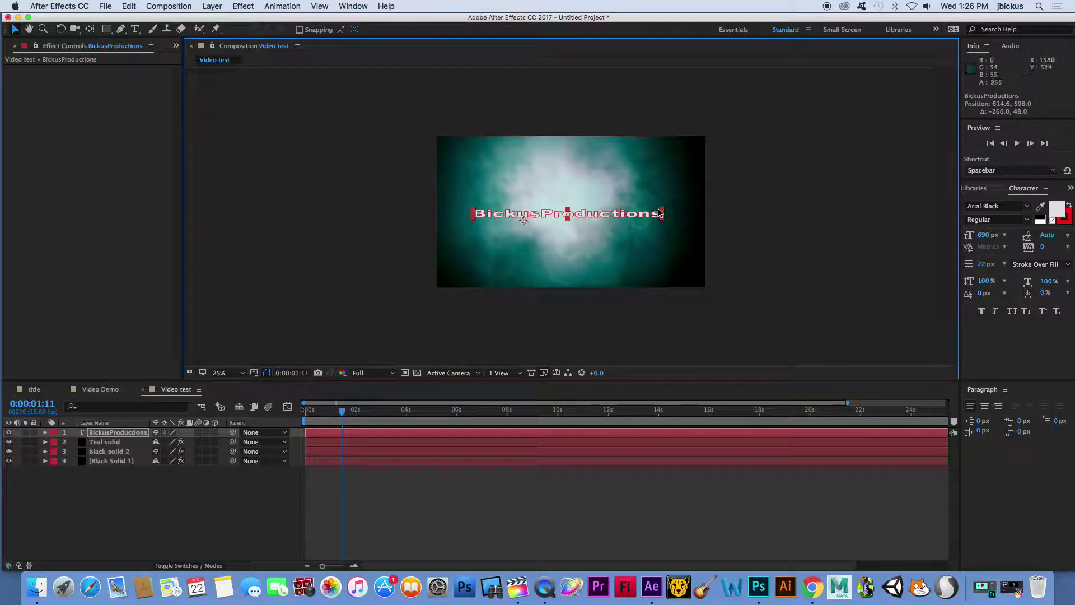
left_click_drag(667, 208, 674, 204)
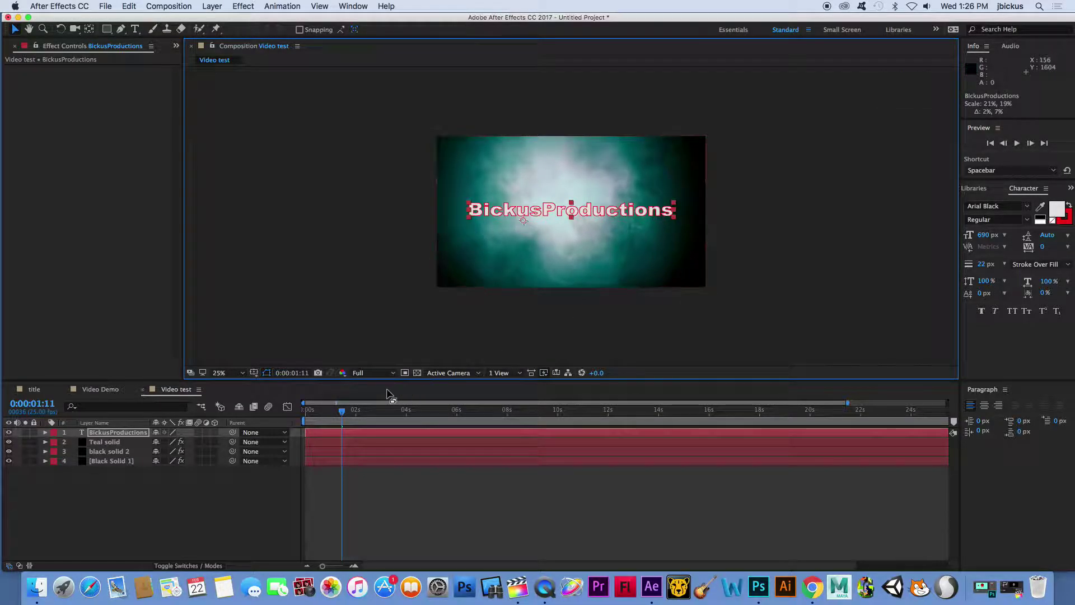
left_click_drag(315, 436, 339, 438)
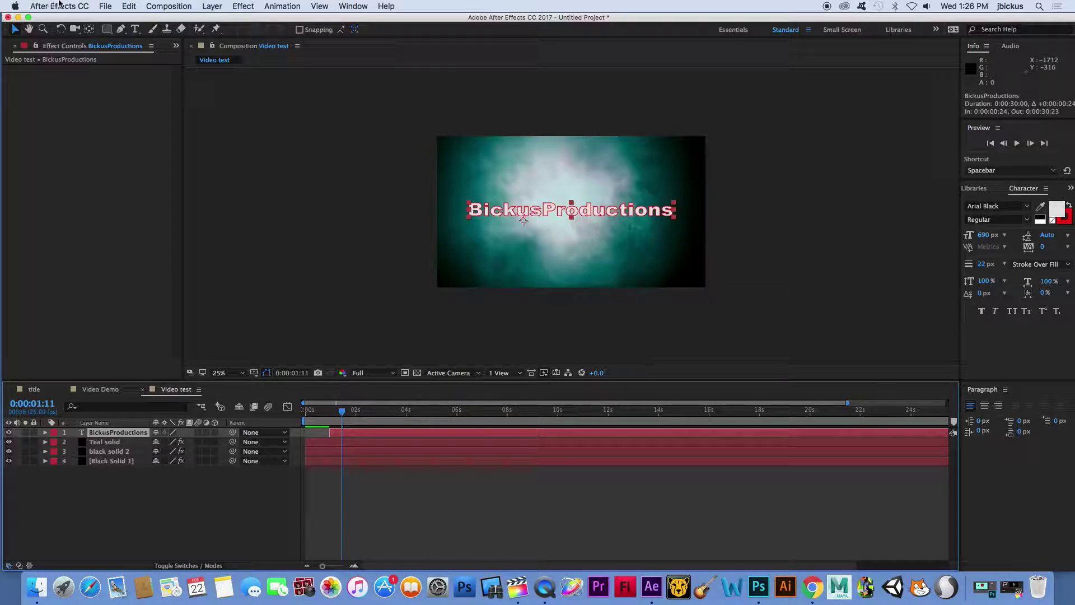
Step: Create a new full-frame black solid on top of the layer stack
left_click(205, 6)
mouse_move(218, 19)
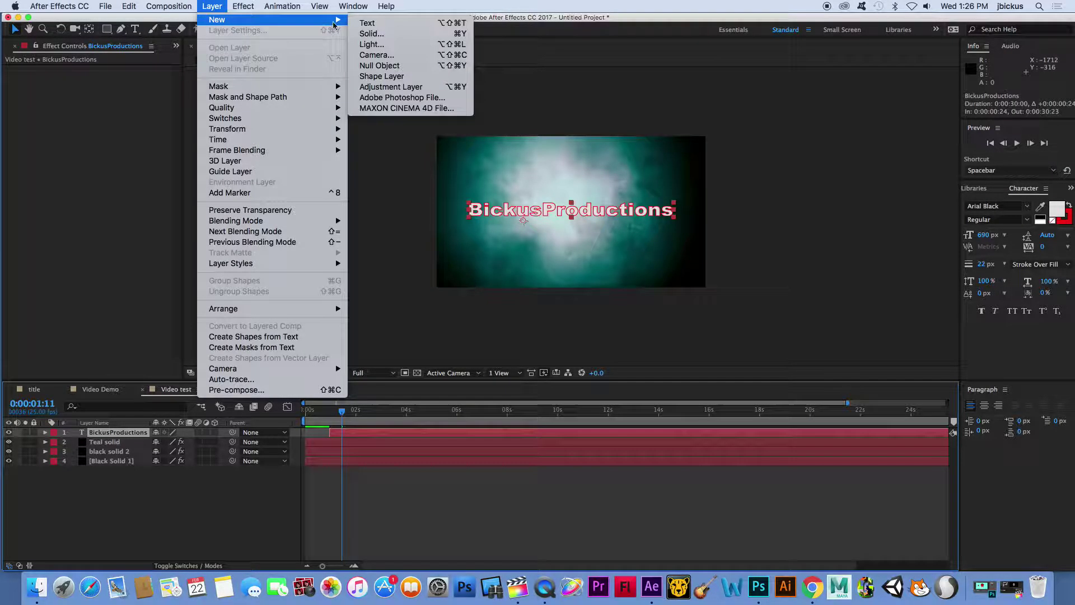
left_click(374, 32)
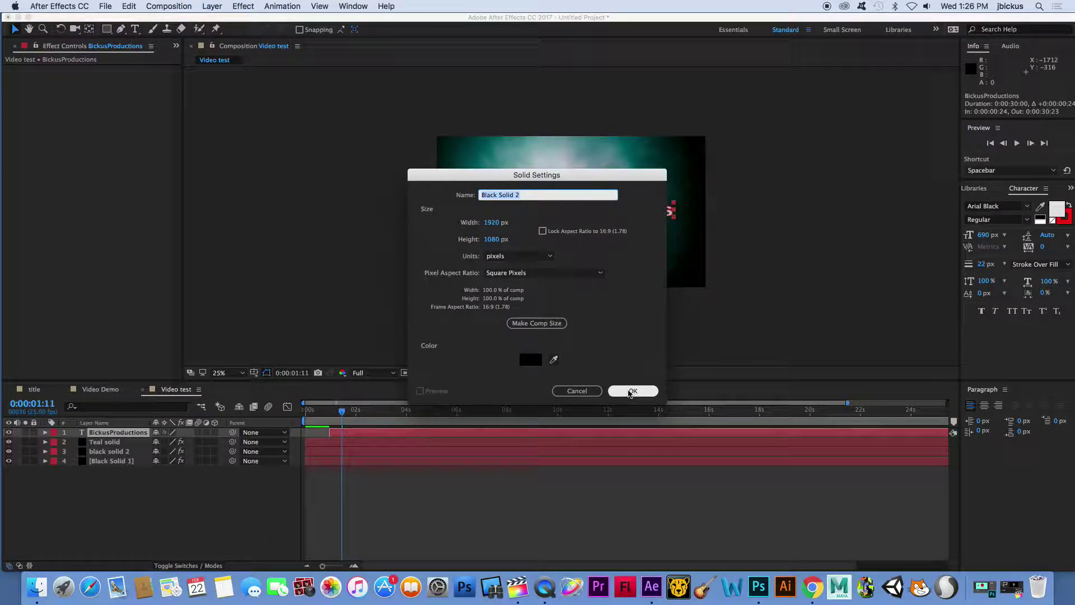
left_click(633, 390)
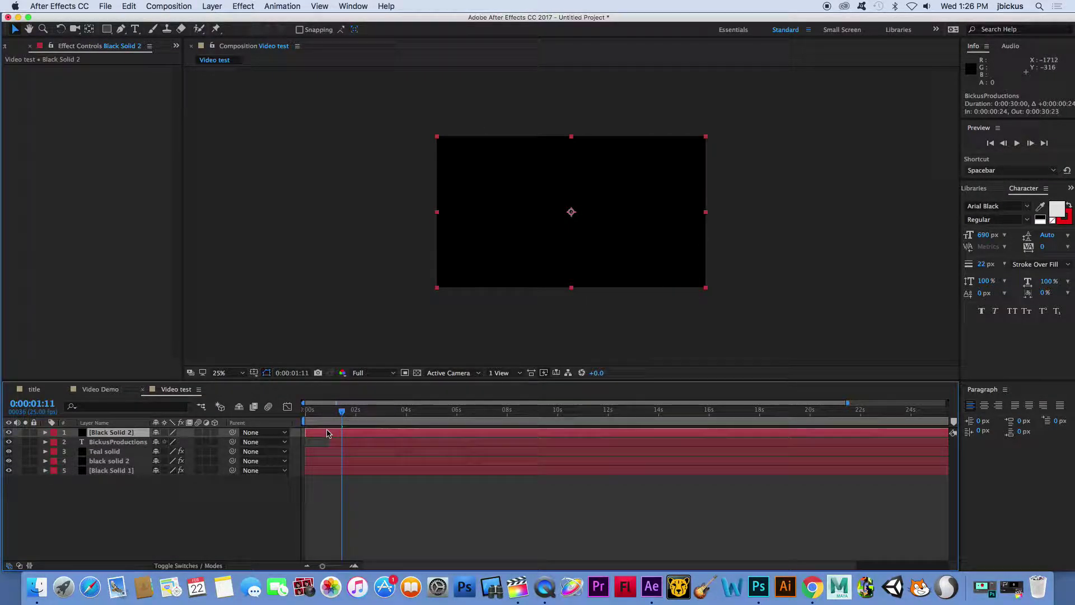
Step: Set the black solid's blending mode to Screen so the title and teal clouds show through
right_click(116, 436)
mouse_move(185, 271)
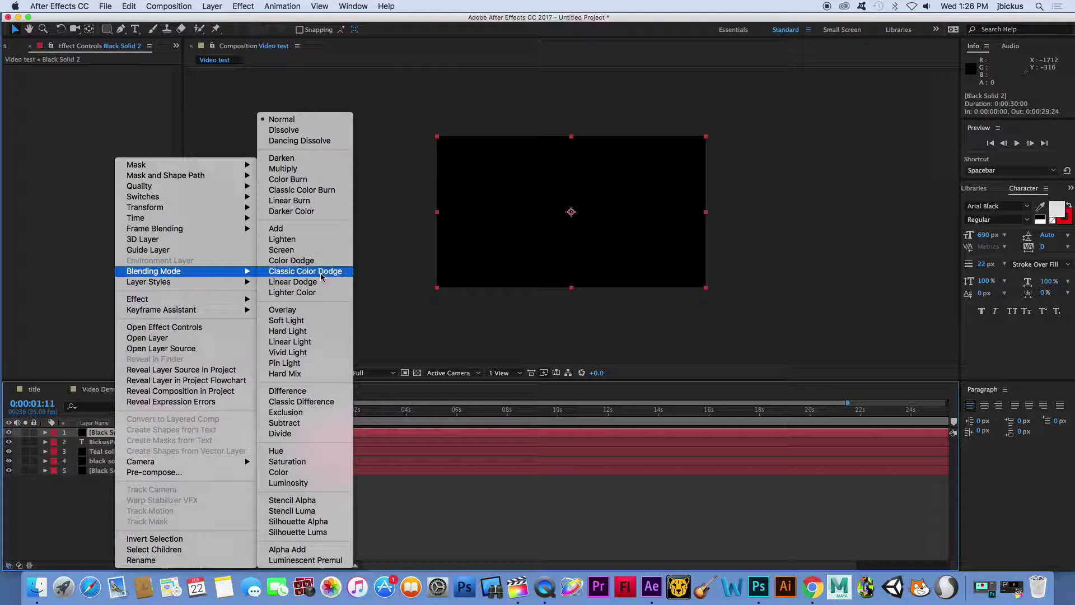
left_click(310, 250)
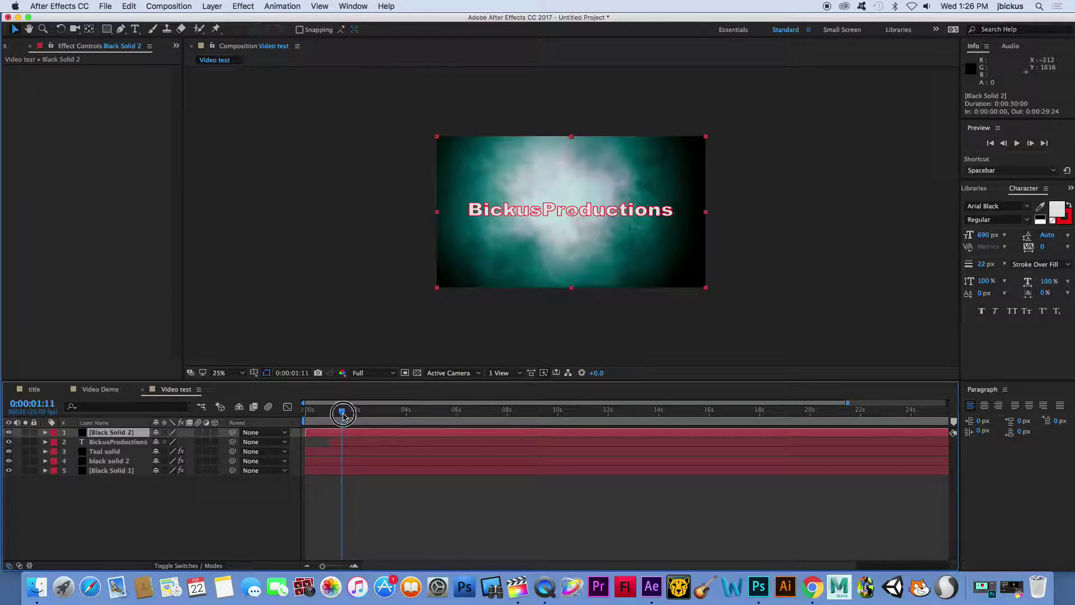
left_click_drag(343, 415, 363, 412)
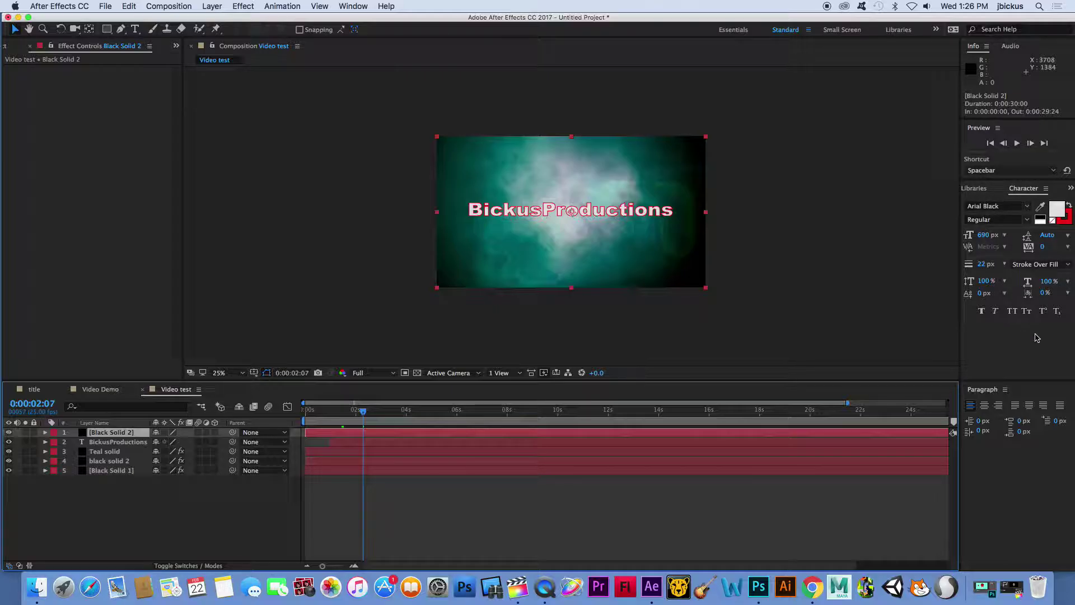
Step: Search Effects & Presets for 'lens flare' and apply it twice to Black Solid 2
left_click(352, 6)
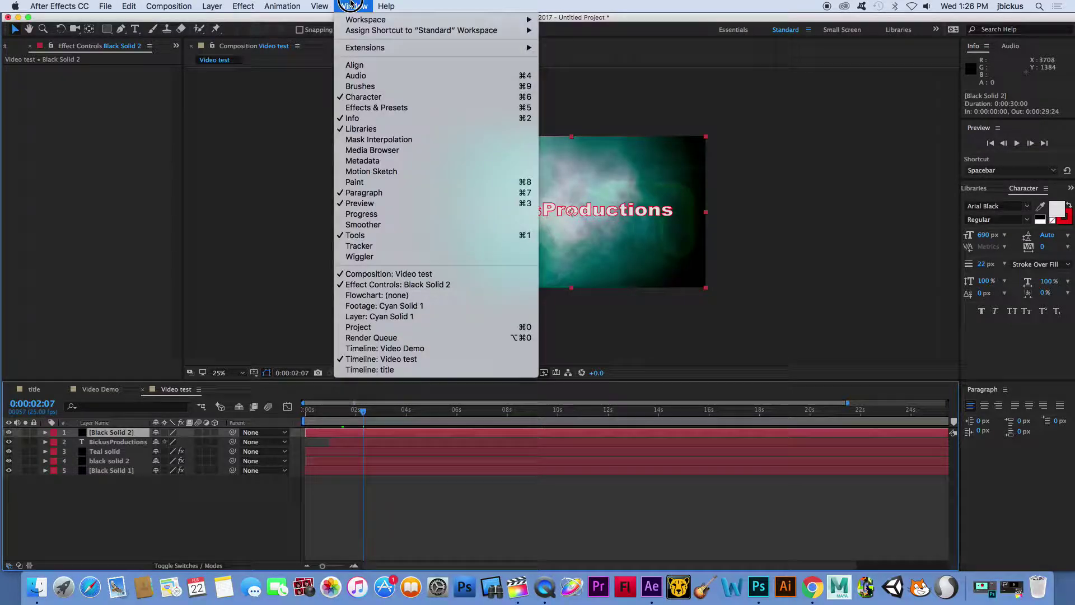
left_click(369, 111)
left_click(996, 204)
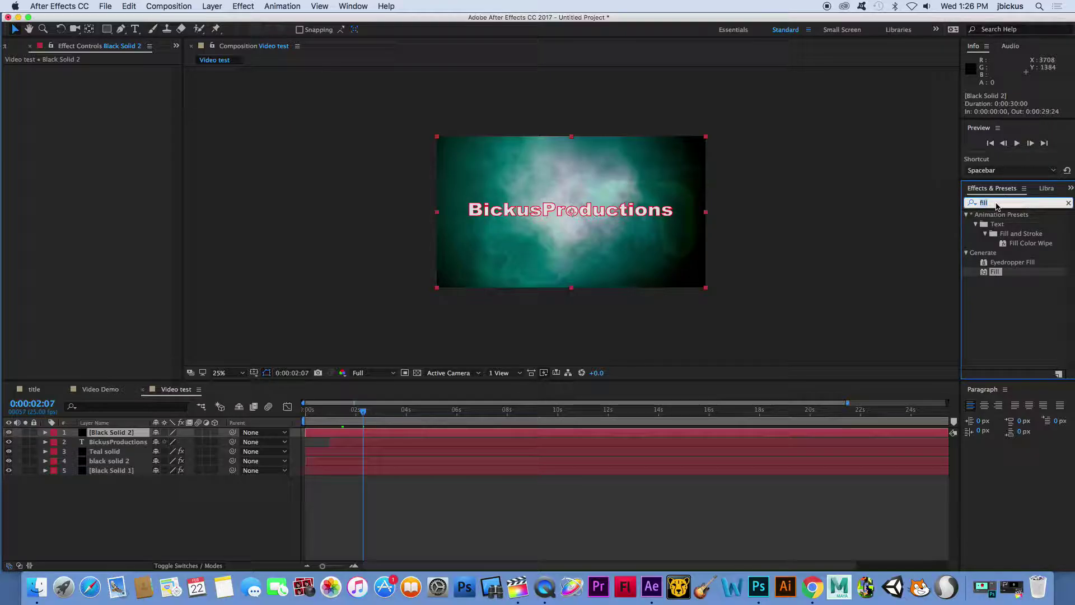
type("lens f")
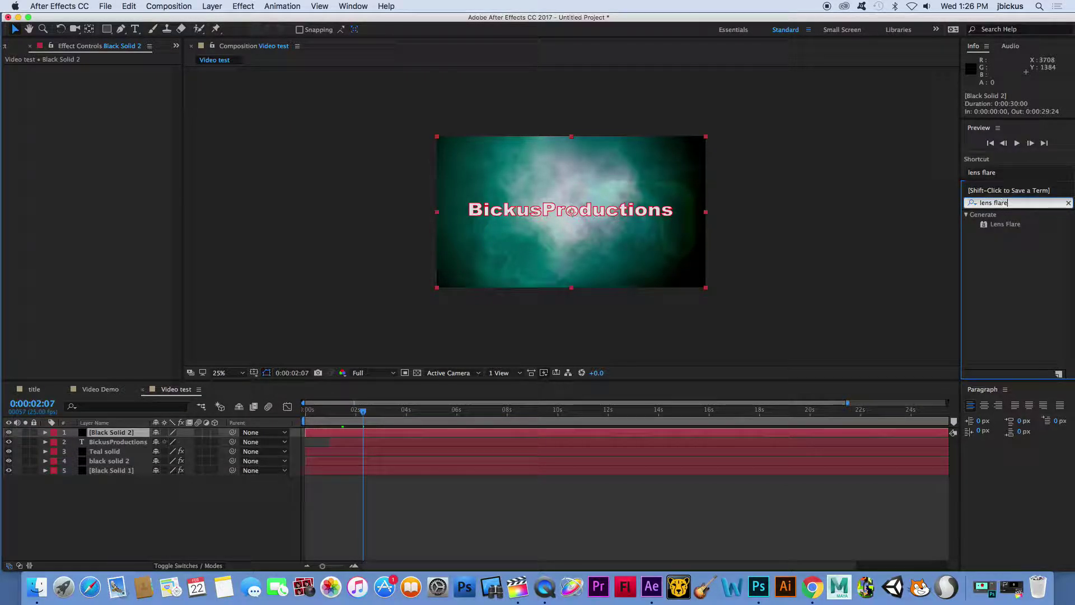
type("lare")
double_click(1006, 224)
left_click_drag(1004, 231, 503, 438)
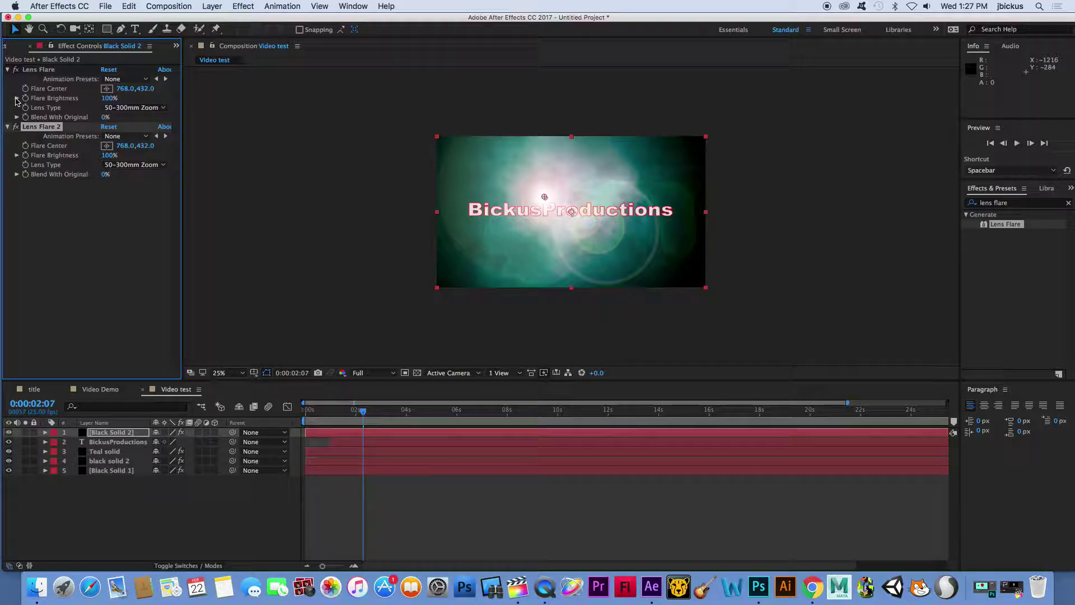
Step: Adjust the first flare's brightness, undoing an accidental layer move
left_click(17, 98)
left_click_drag(76, 114, 25, 115)
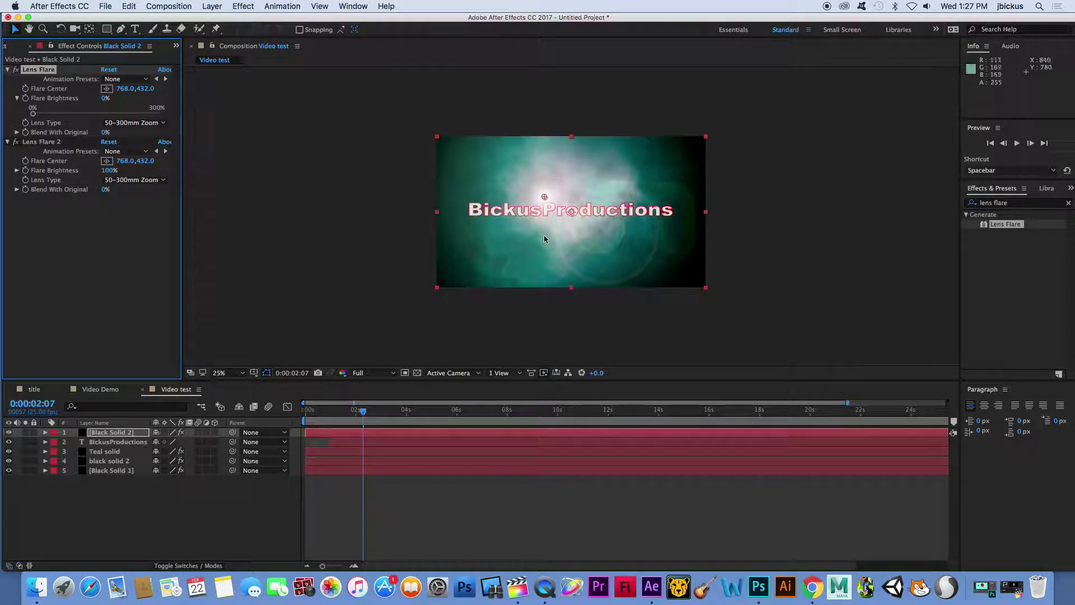
left_click_drag(549, 196, 685, 216)
key("super+z")
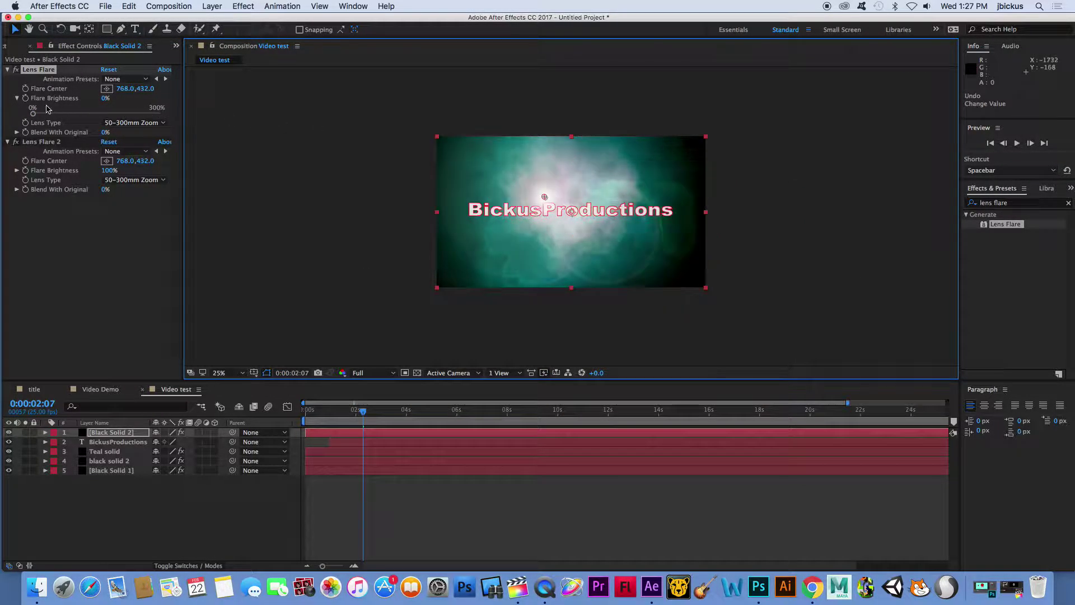
Step: Position the first flare's centre at 1803,536, just past the title's right end
left_click(107, 88)
left_click(637, 212)
left_click(107, 89)
left_click(693, 205)
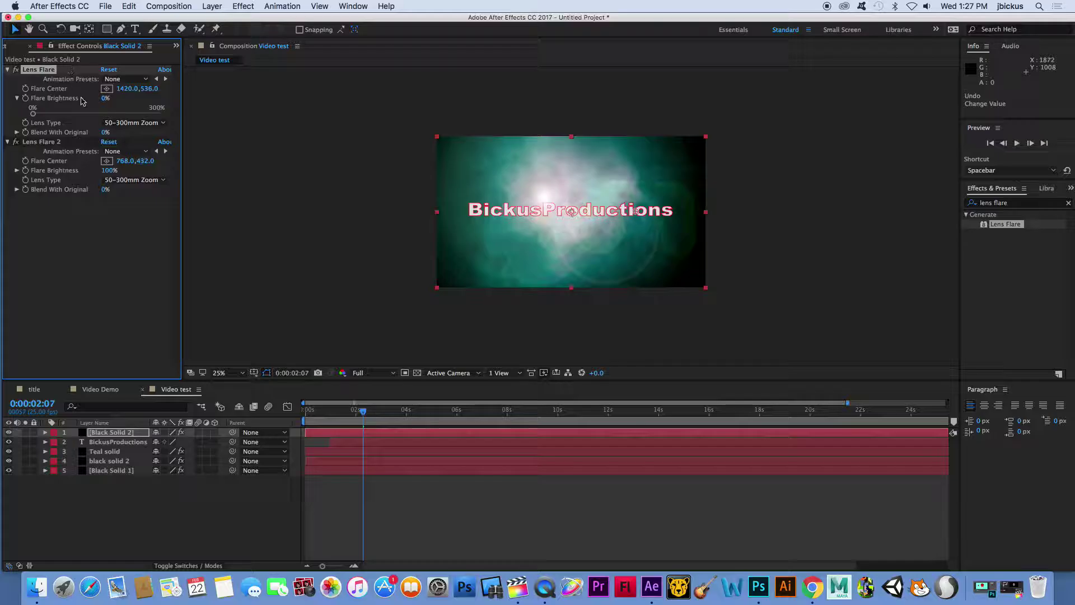
left_click_drag(135, 89, 260, 94)
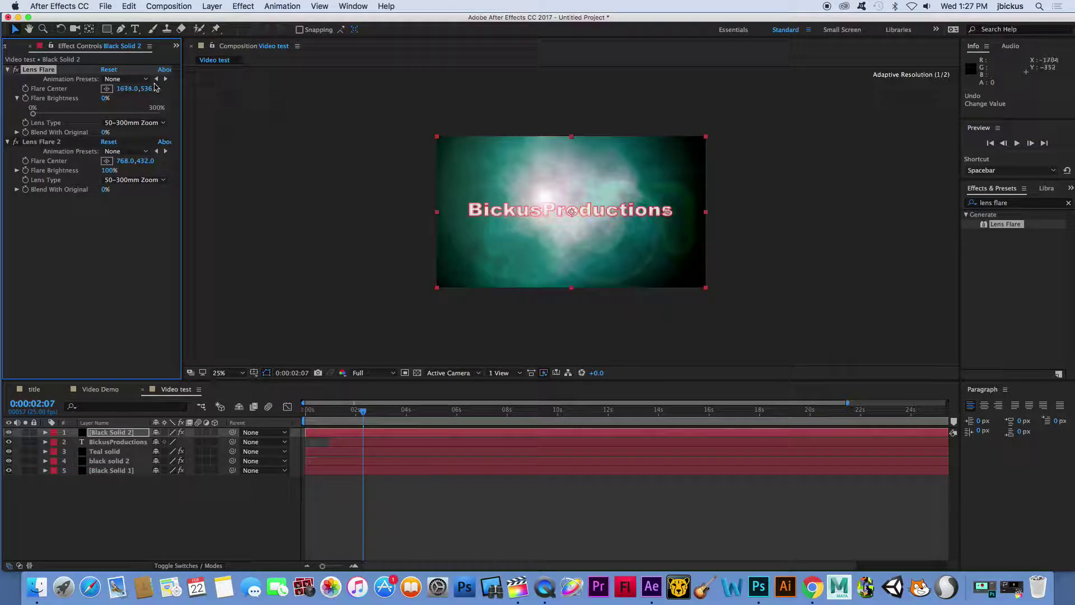
mouse_move(138, 91)
left_mouse_down()
mouse_move(127, 89)
mouse_move(333, 102)
left_mouse_up()
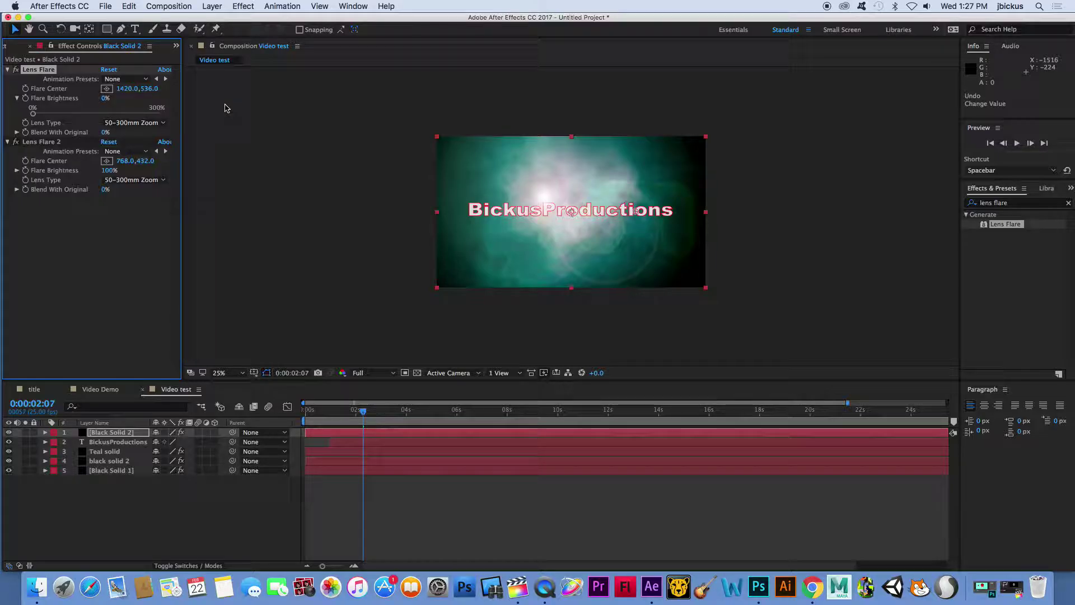
key("super+z")
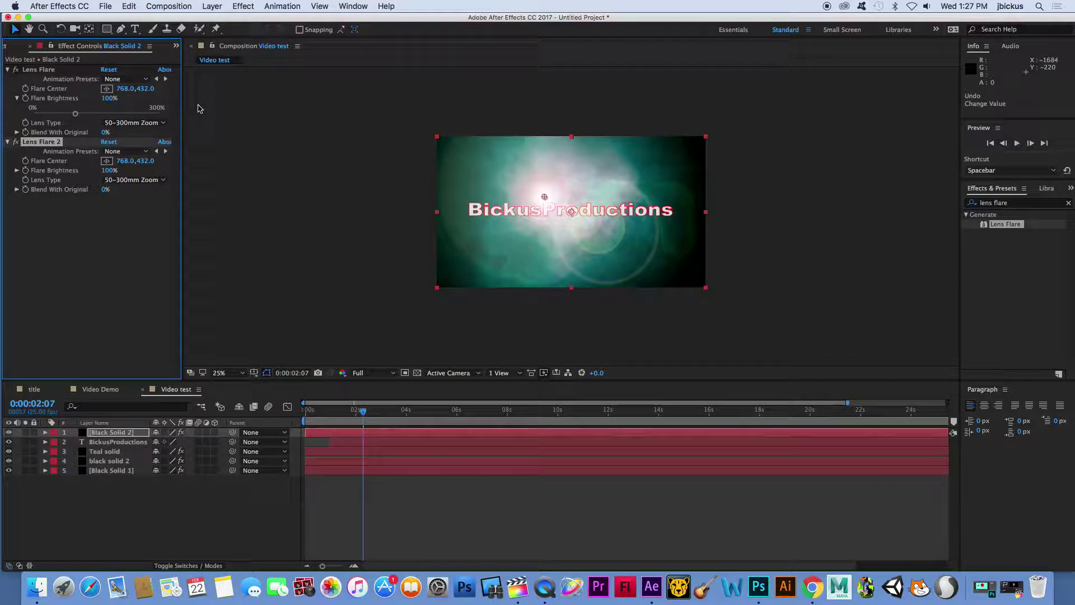
left_click_drag(126, 88, 749, 137)
left_click_drag(156, 92, 209, 94)
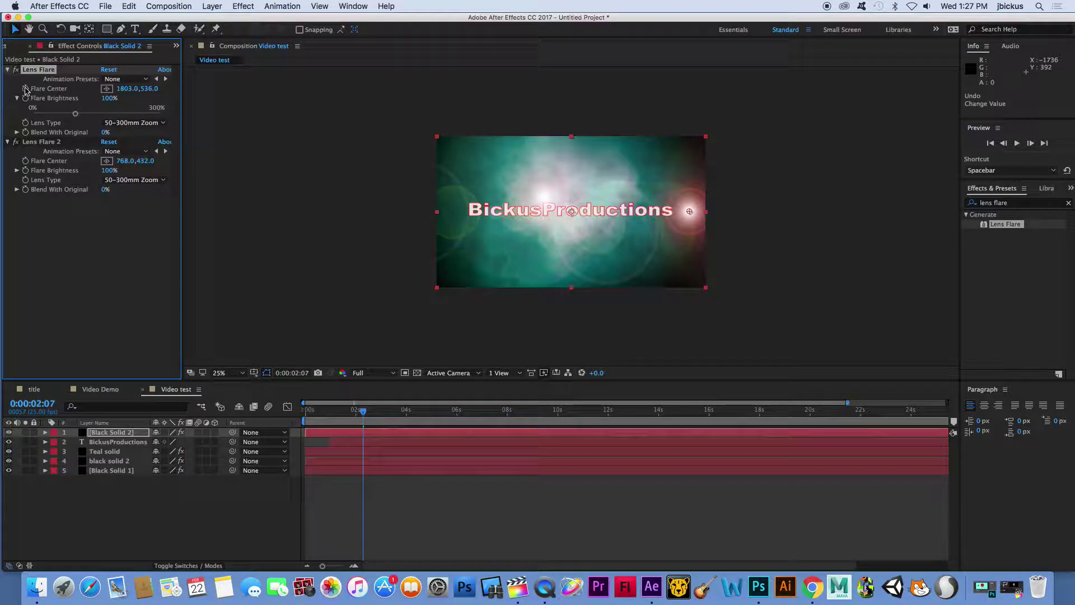
Step: Keyframe the first flare's centre and brightness, starting it beyond the right edge before the title appears
left_click(26, 89)
mouse_move(347, 410)
left_mouse_down()
mouse_move(297, 415)
mouse_move(328, 417)
left_mouse_up()
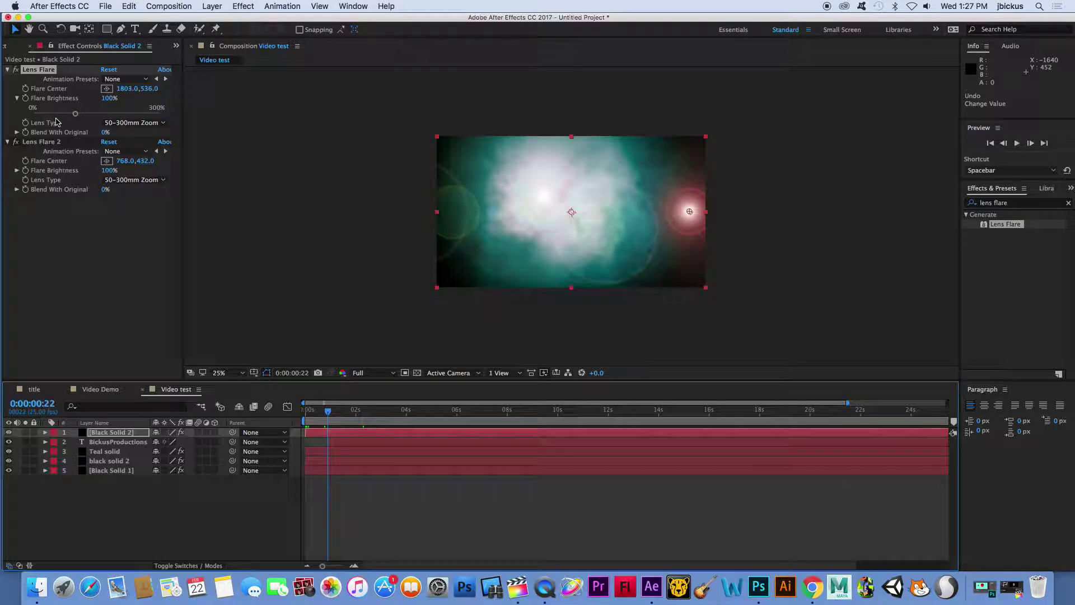
left_click(25, 89)
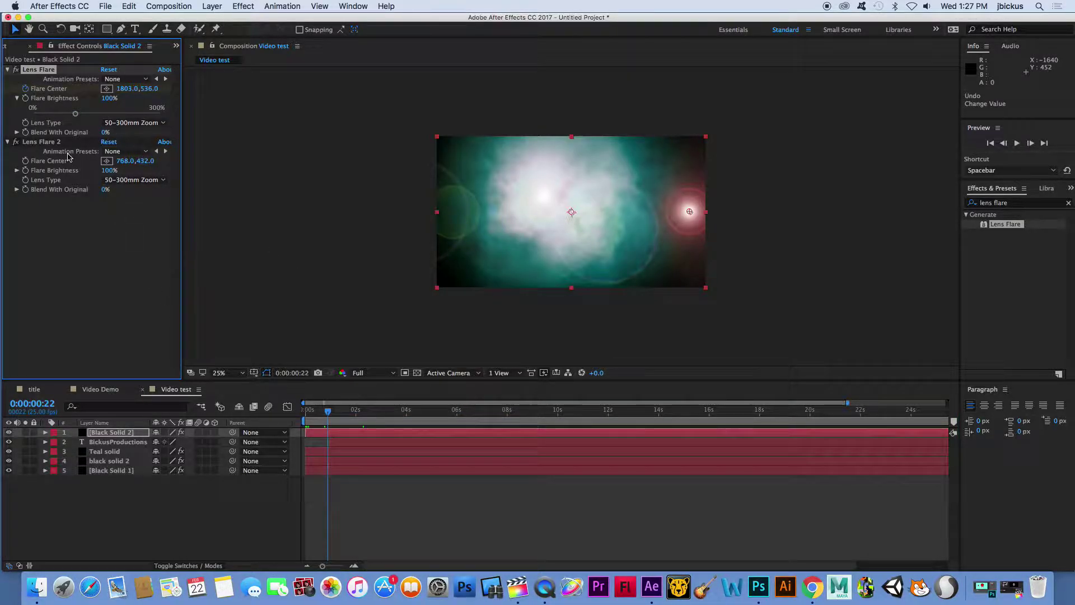
left_click(26, 99)
mouse_move(329, 414)
left_mouse_down()
mouse_move(308, 417)
mouse_move(327, 421)
left_mouse_up()
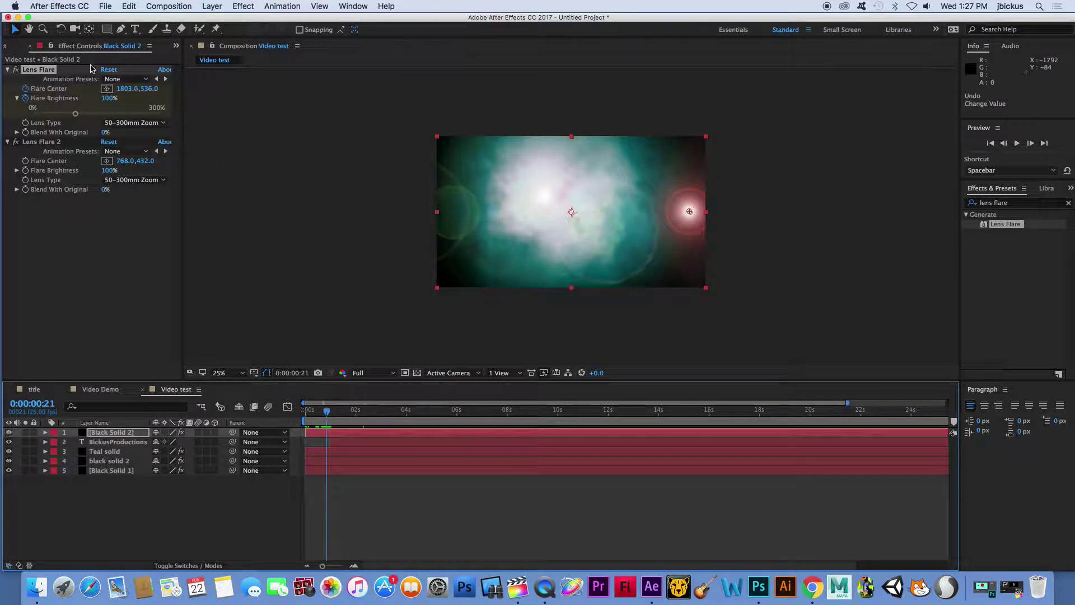
left_click_drag(128, 93, 314, 105)
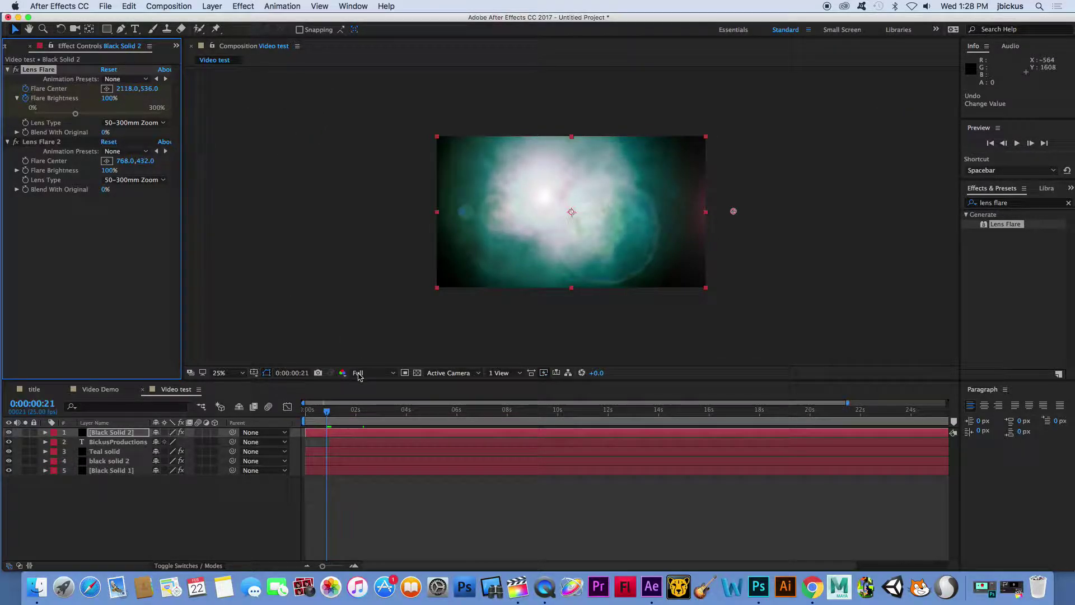
left_click_drag(329, 415, 334, 417)
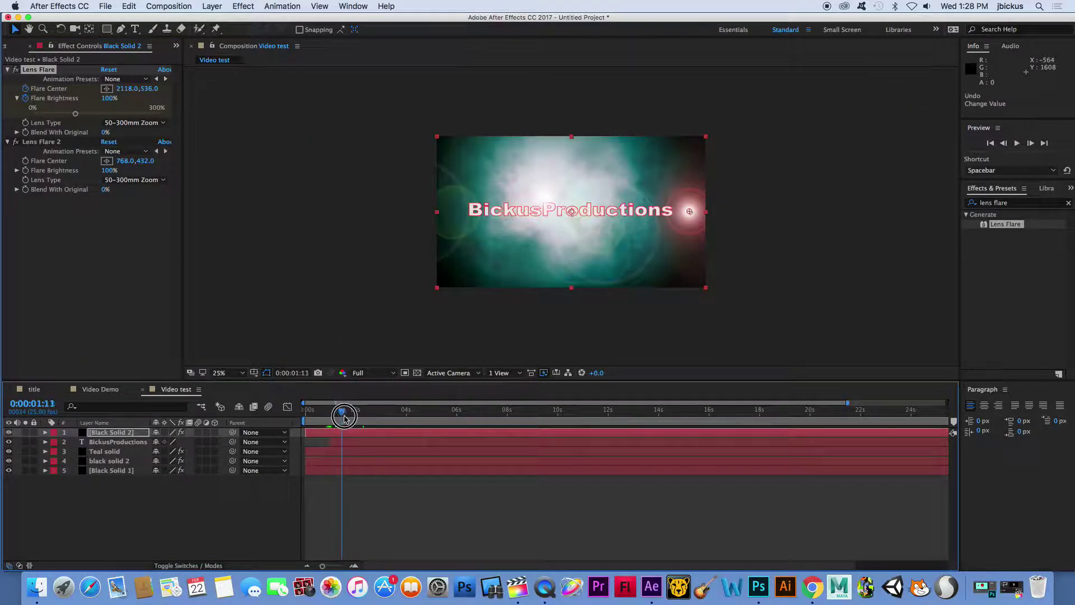
mouse_move(344, 417)
left_mouse_down()
mouse_move(312, 412)
mouse_move(339, 421)
left_mouse_up()
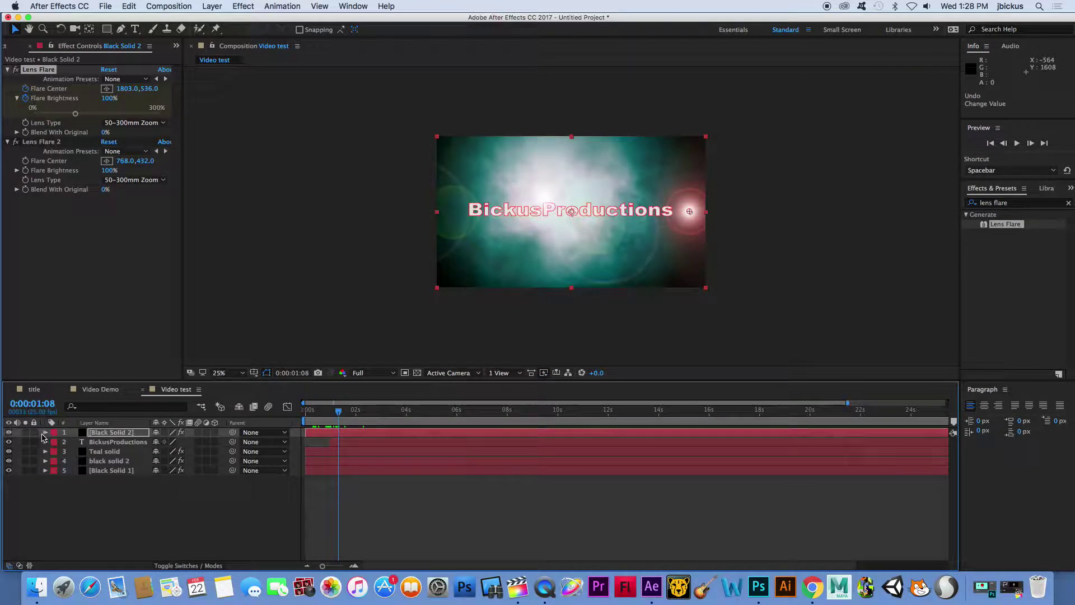
left_click(45, 433)
Step: Retime the first flare's keyframes and push its starting centre further right, to 2085,536
left_click(55, 442)
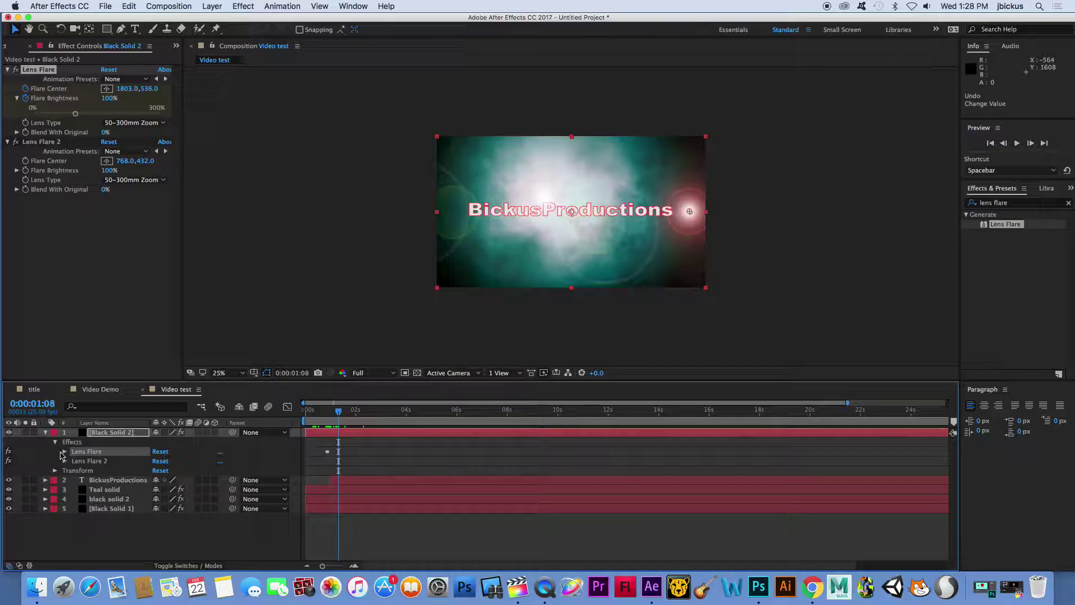
left_click(64, 452)
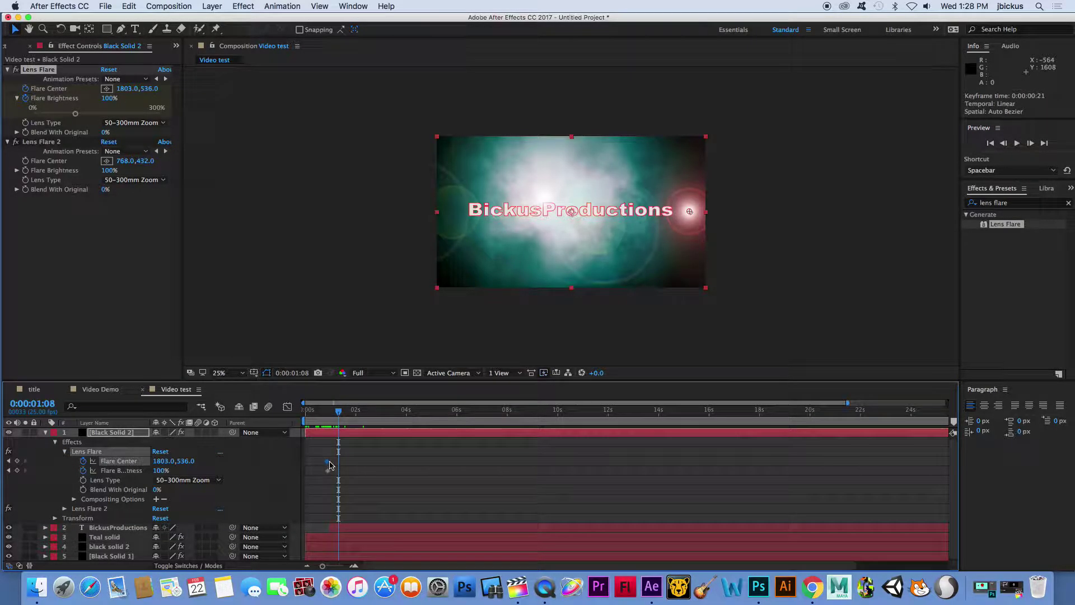
mouse_move(322, 461)
left_mouse_down()
mouse_move(329, 472)
mouse_move(338, 464)
left_mouse_up()
mouse_move(338, 411)
left_mouse_down()
mouse_move(321, 410)
mouse_move(336, 411)
left_mouse_up()
left_click_drag(339, 475, 337, 437)
left_click(337, 412)
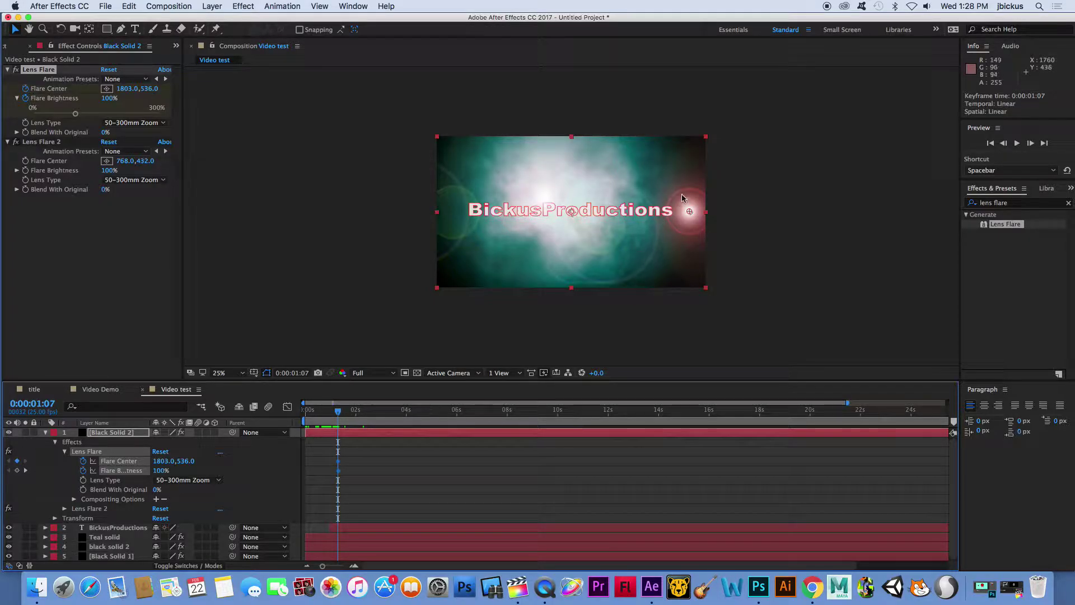
left_click_drag(694, 207, 717, 211)
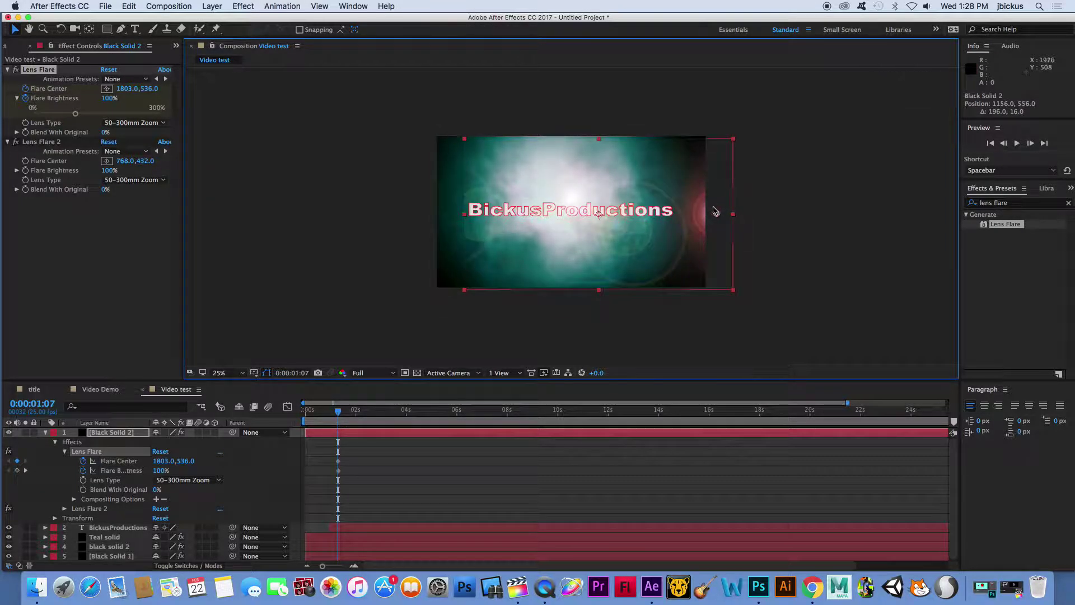
left_click_drag(126, 89, 335, 130)
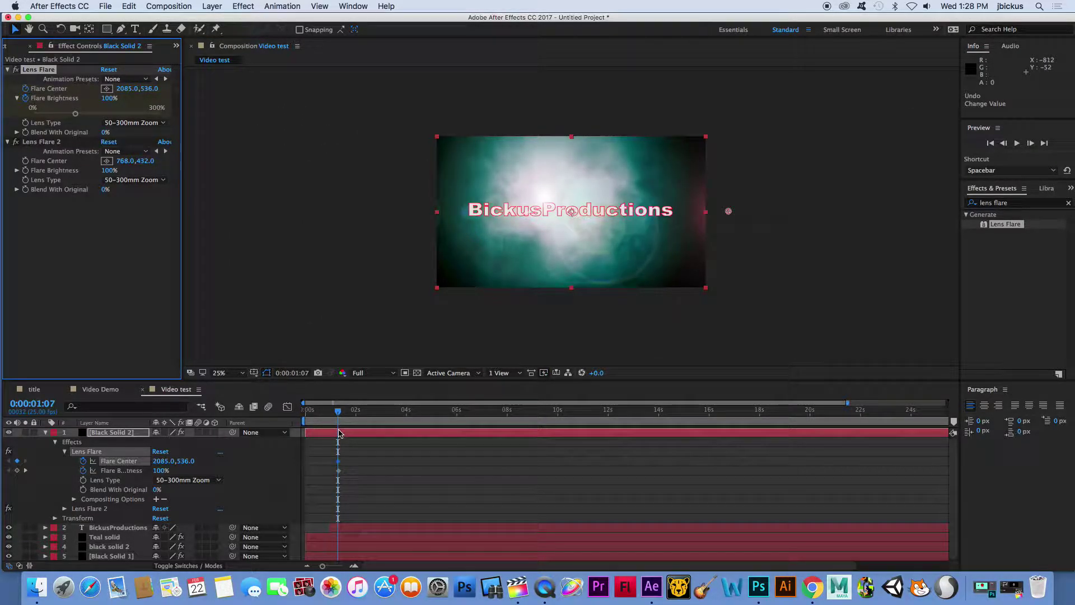
left_click_drag(339, 415, 381, 422)
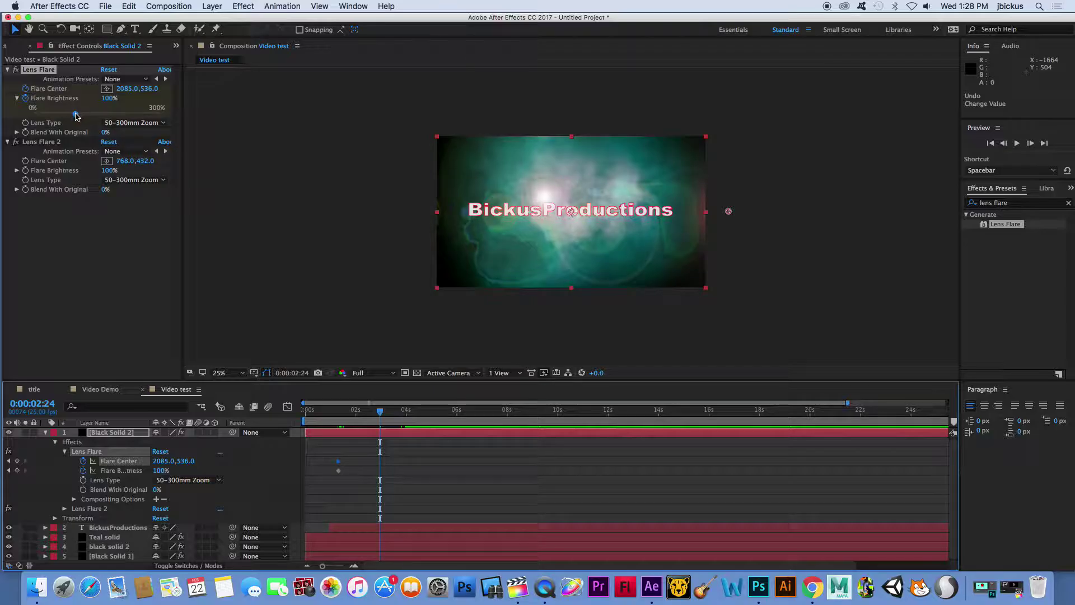
Step: At 0:00:02:24, raise flare brightness to 238% and move its centre X to 857
left_click_drag(77, 115, 2, 89)
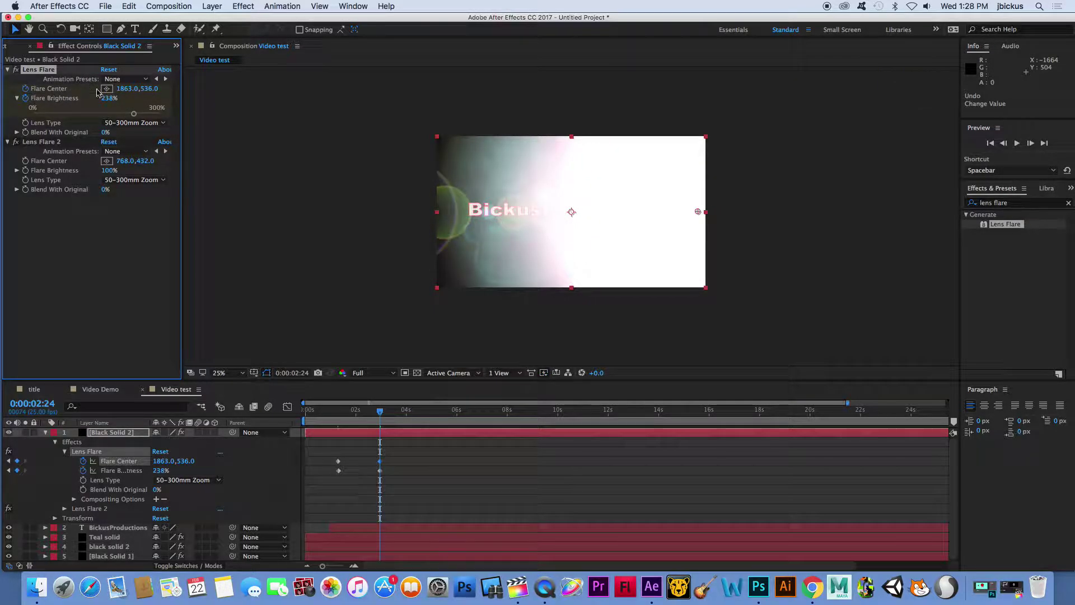
left_click_drag(132, 93, 3, 100)
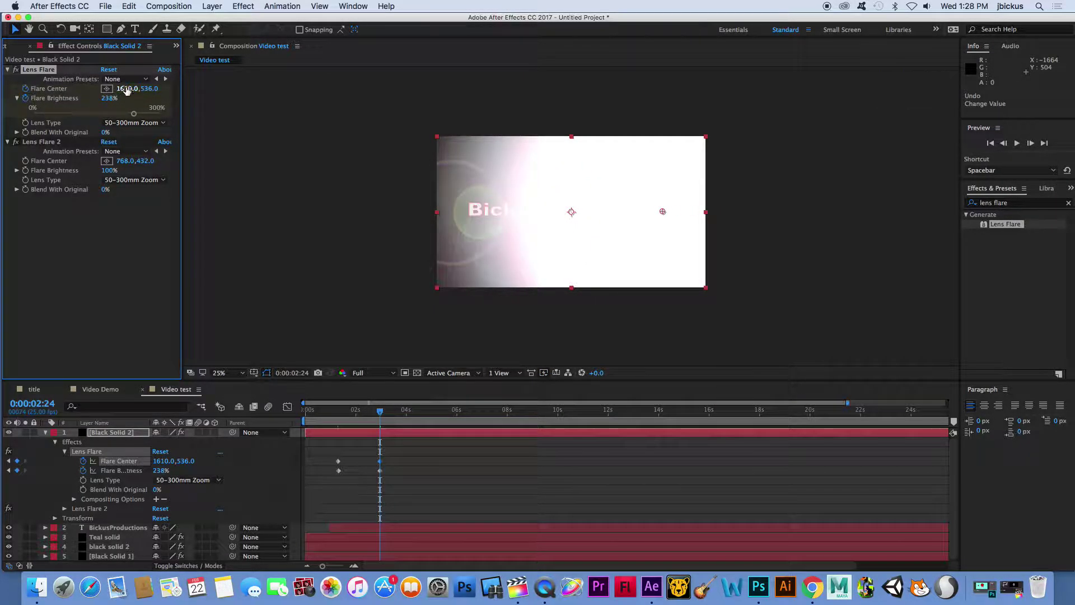
left_click_drag(126, 91, 2, 94)
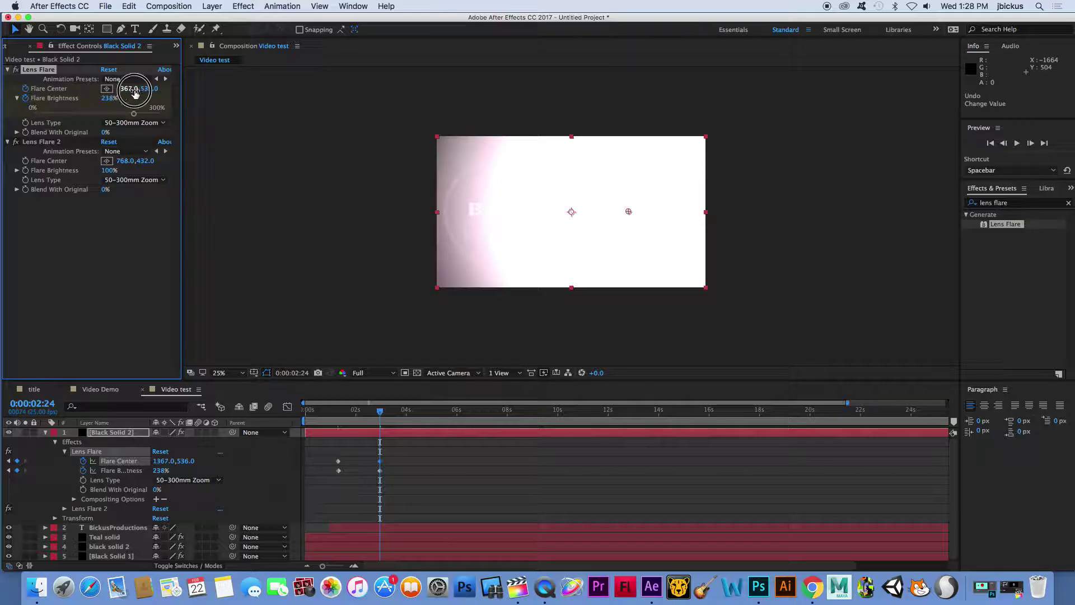
left_click_drag(135, 93, 3, 94)
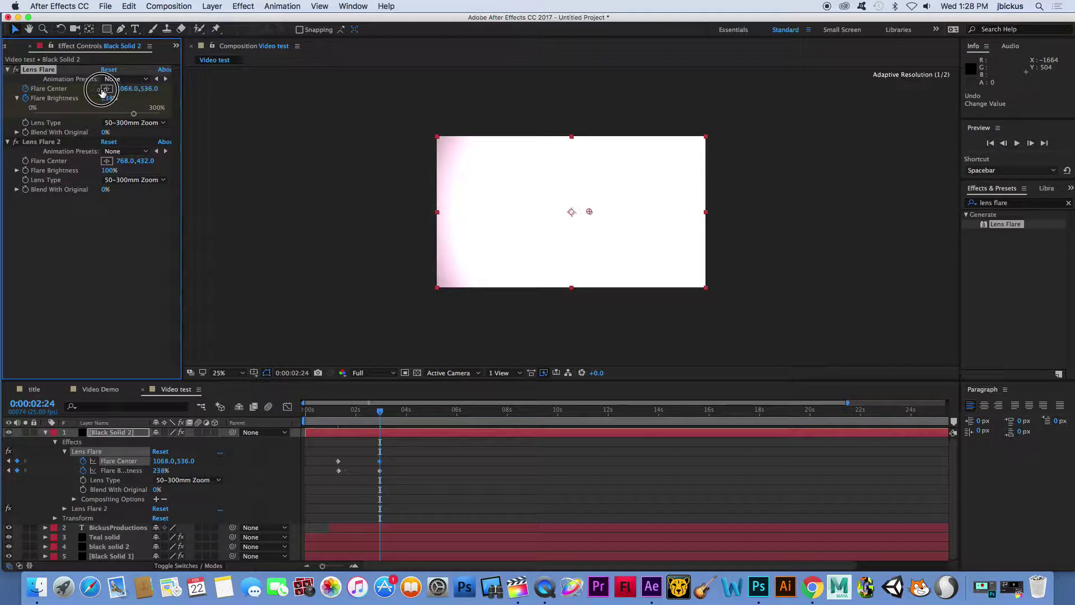
left_click_drag(103, 92, 39, 93)
left_click_drag(127, 91, 75, 93)
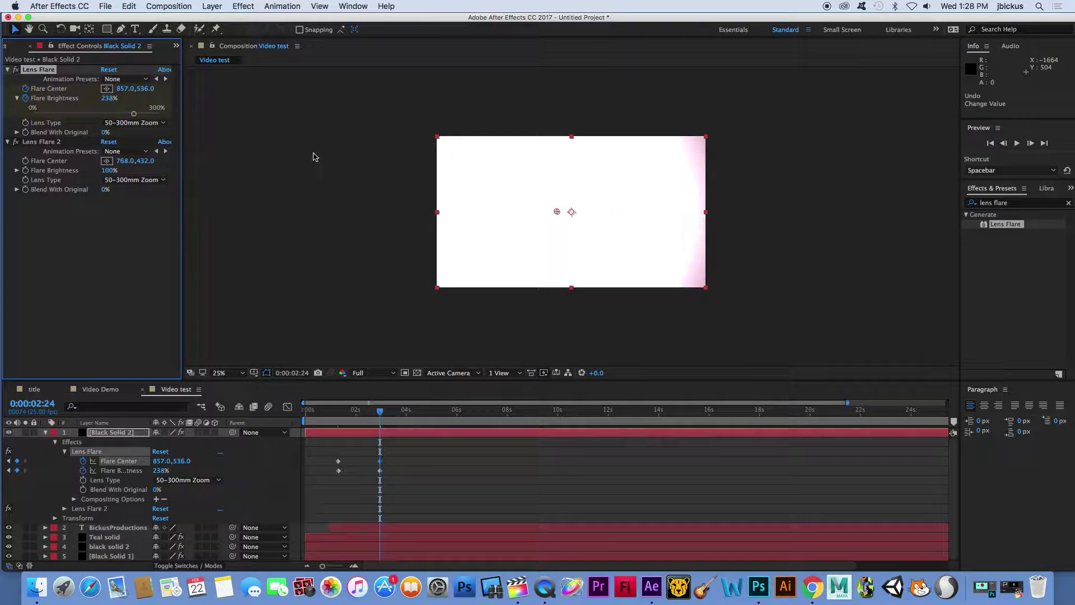
left_click_drag(323, 413, 307, 413)
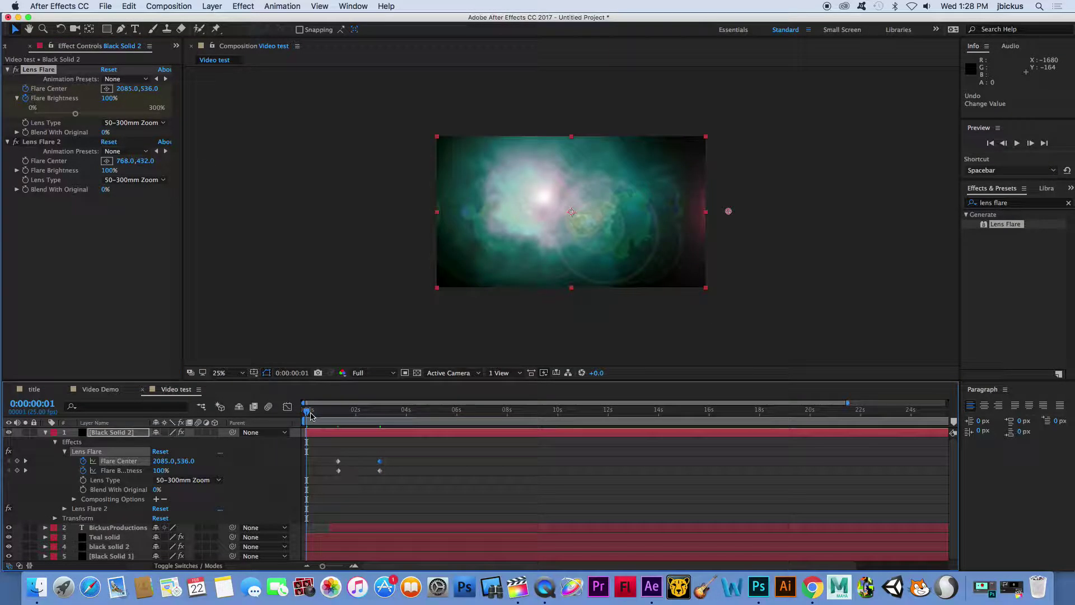
Step: Slide the BickusProductions title layer later so it appears at the white-out, then preview it
key("space")
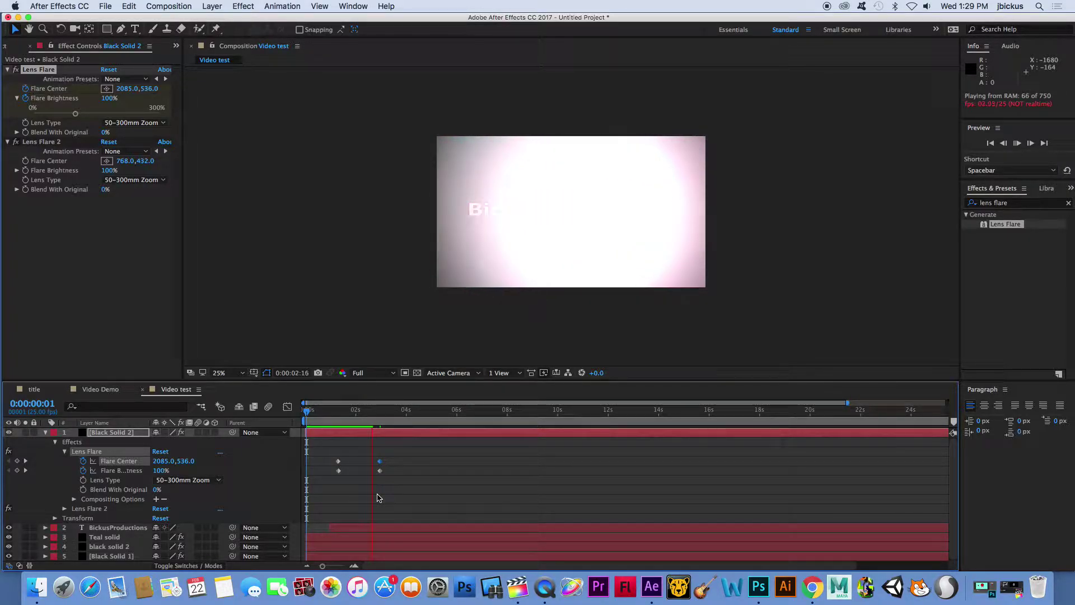
key("space")
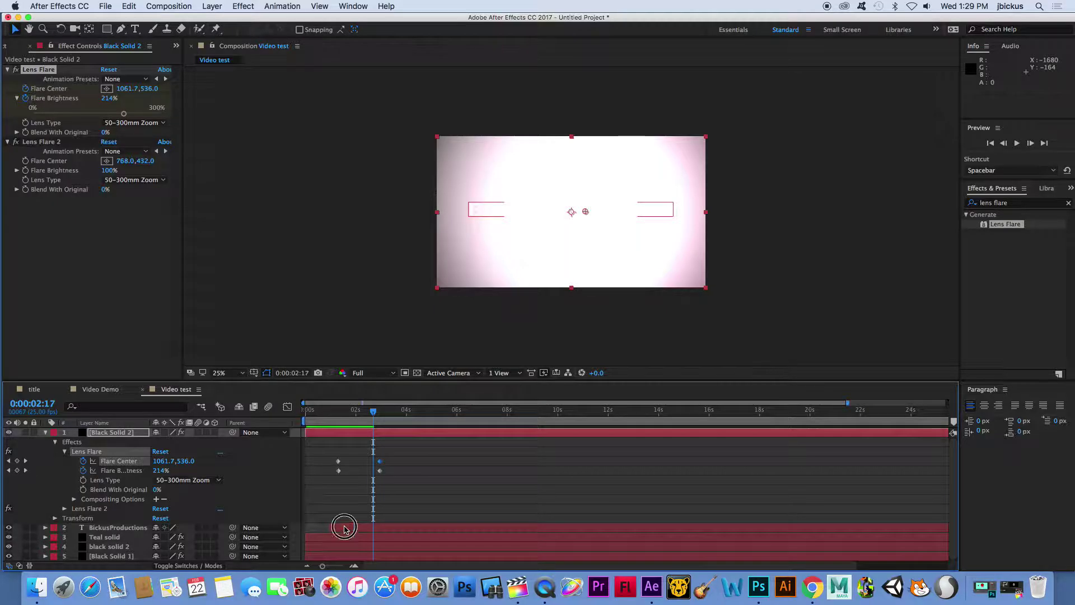
left_click_drag(344, 528, 384, 531)
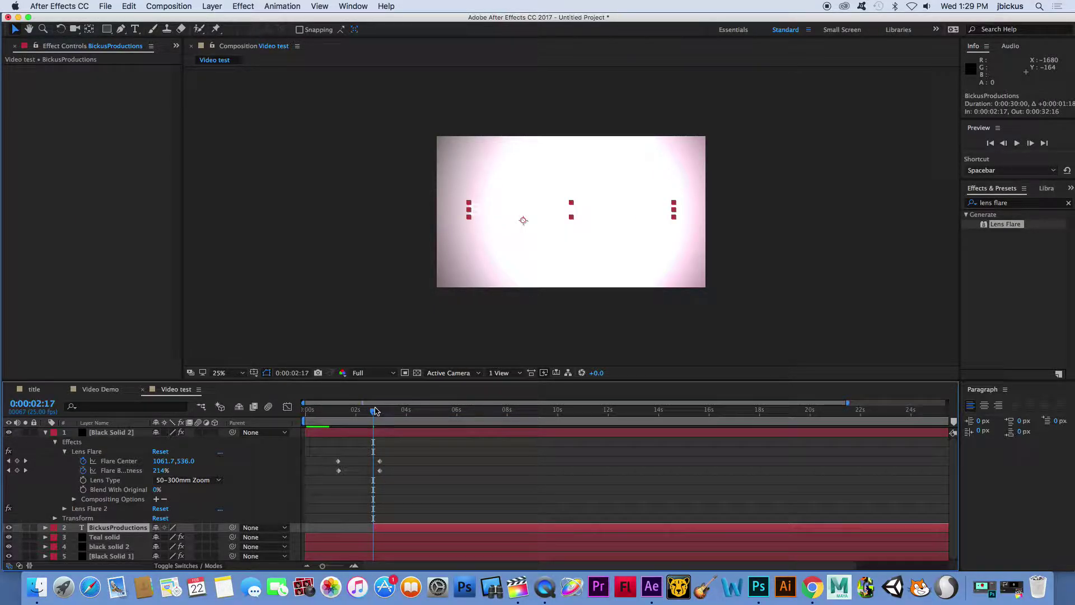
left_click_drag(373, 414, 340, 433)
key("space")
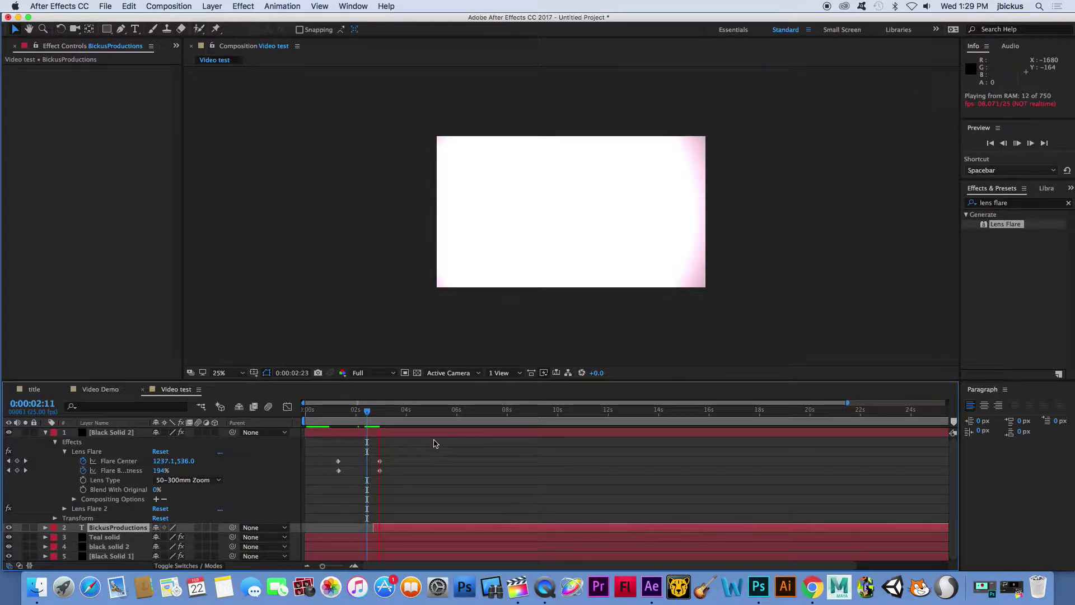
key("space")
left_click_drag(383, 414, 391, 414)
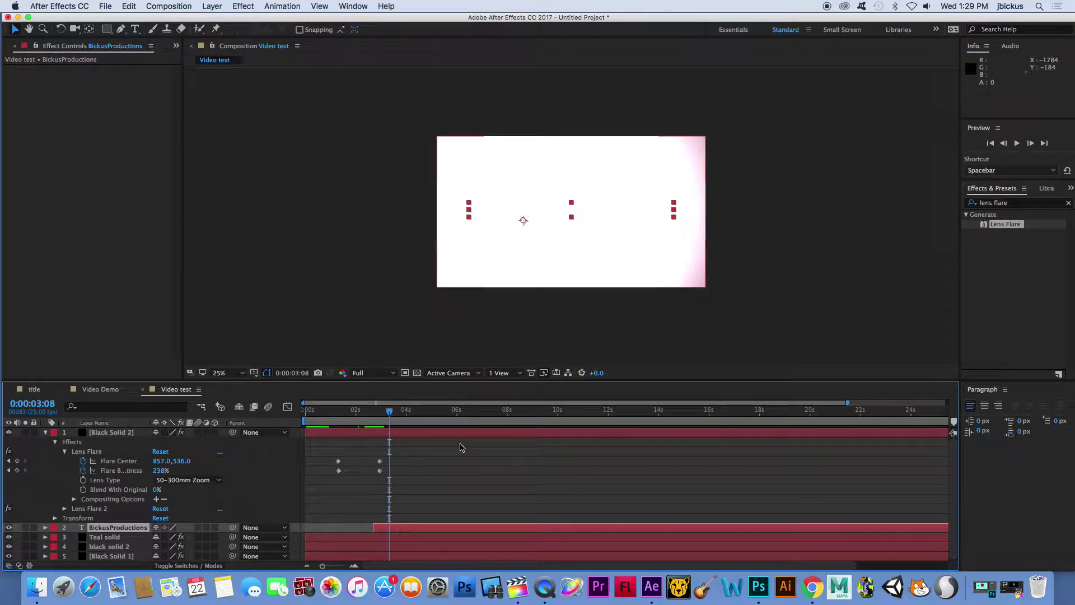
Step: On Black Solid 2 at 0:00:03:08, set Flare Brightness to 164% and Flare Center X to about -73
left_click(418, 433)
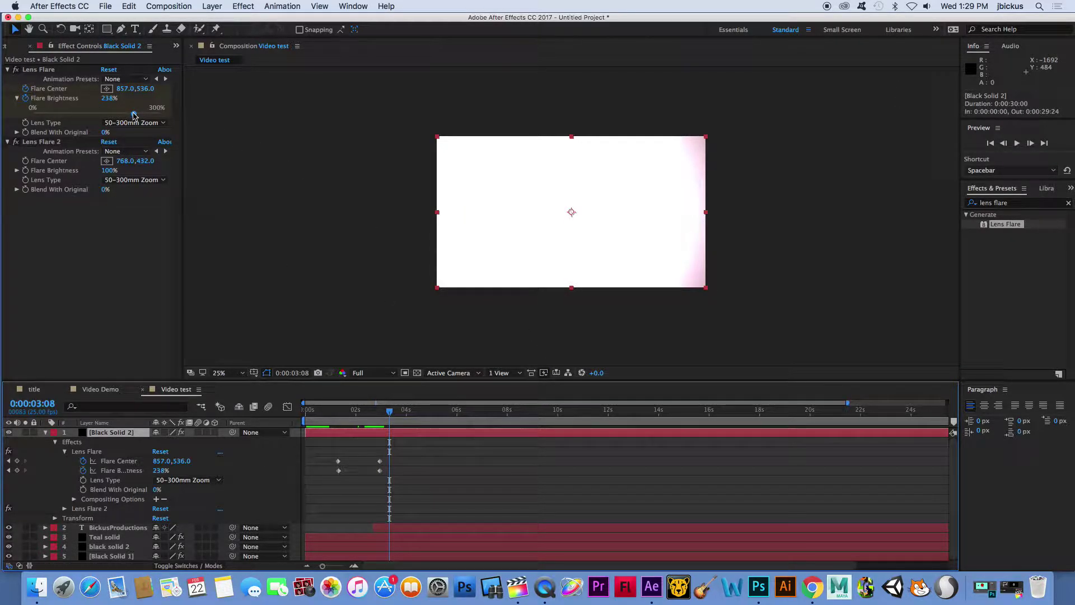
left_click_drag(133, 115, 13, 98)
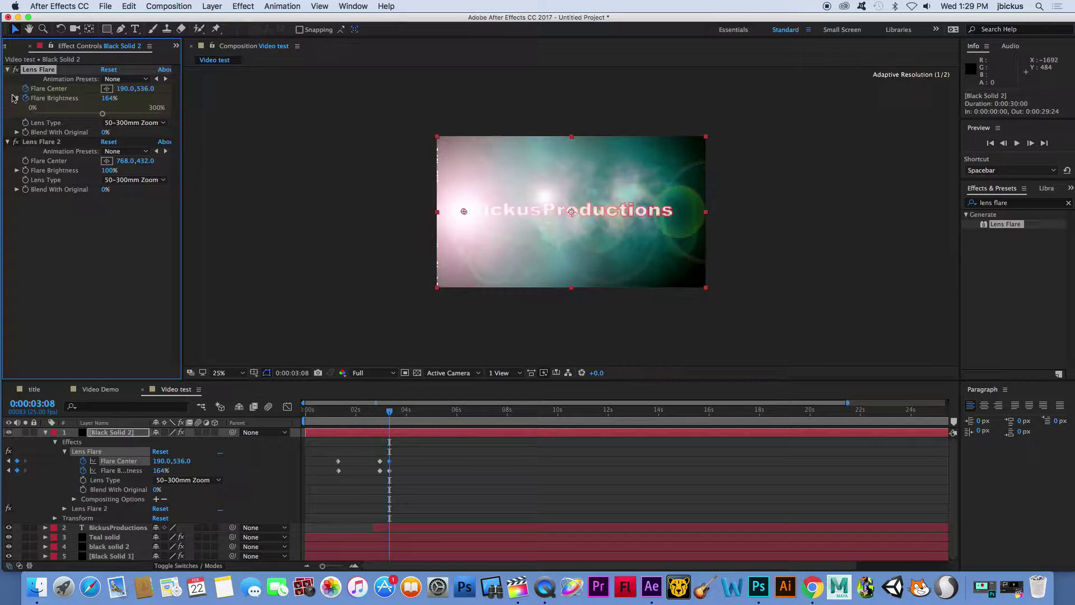
left_click_drag(109, 93, 1, 98)
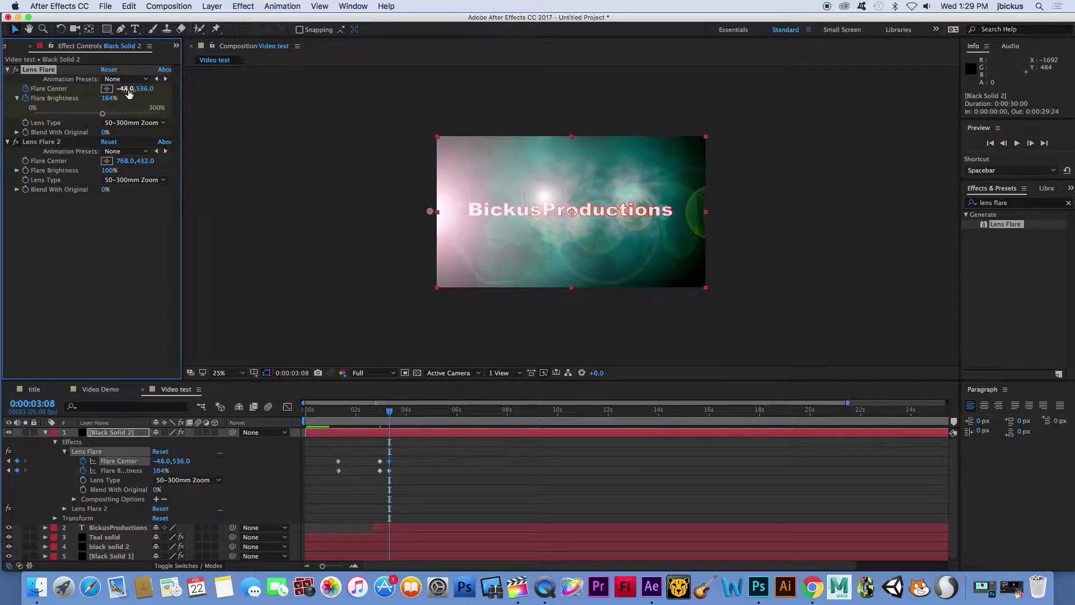
left_click_drag(129, 94, 114, 92)
key("space")
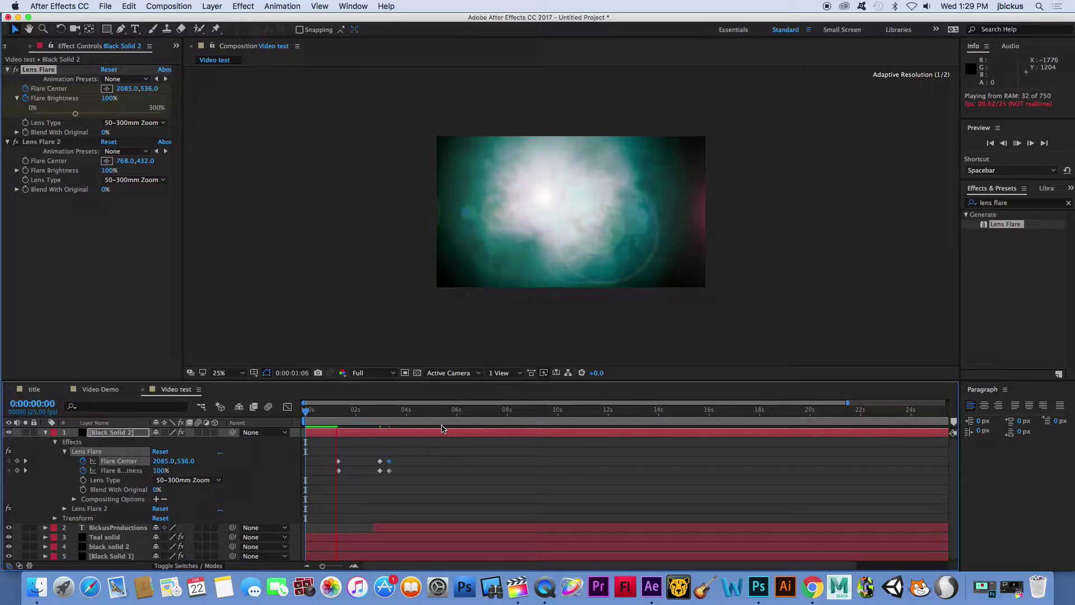
Step: Confirm the Black Solid 2 flare layer's blending mode stays on Screen
right_click(410, 435)
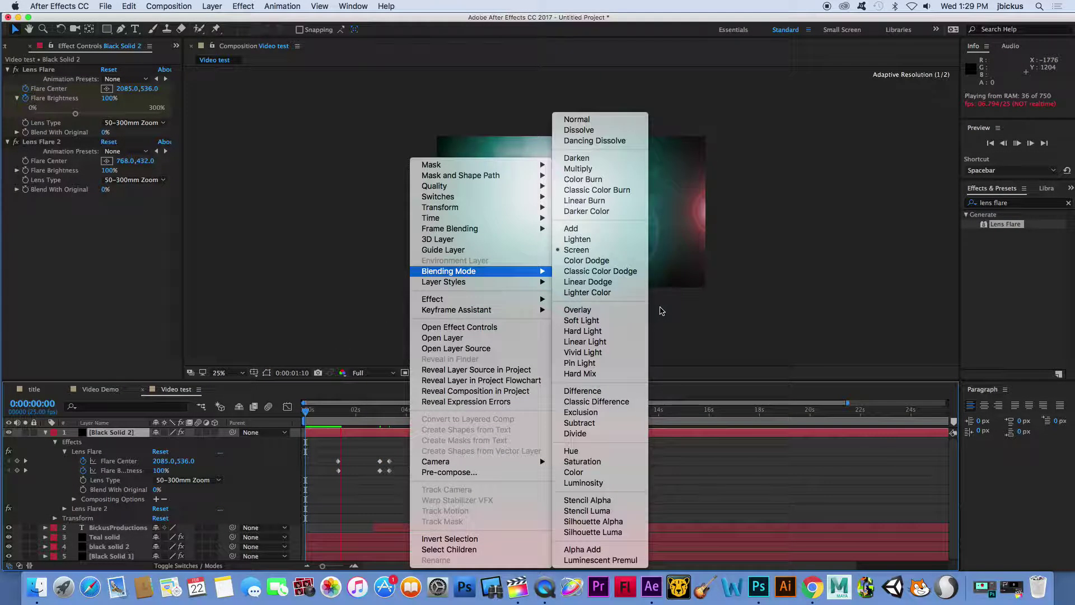
left_click(767, 307)
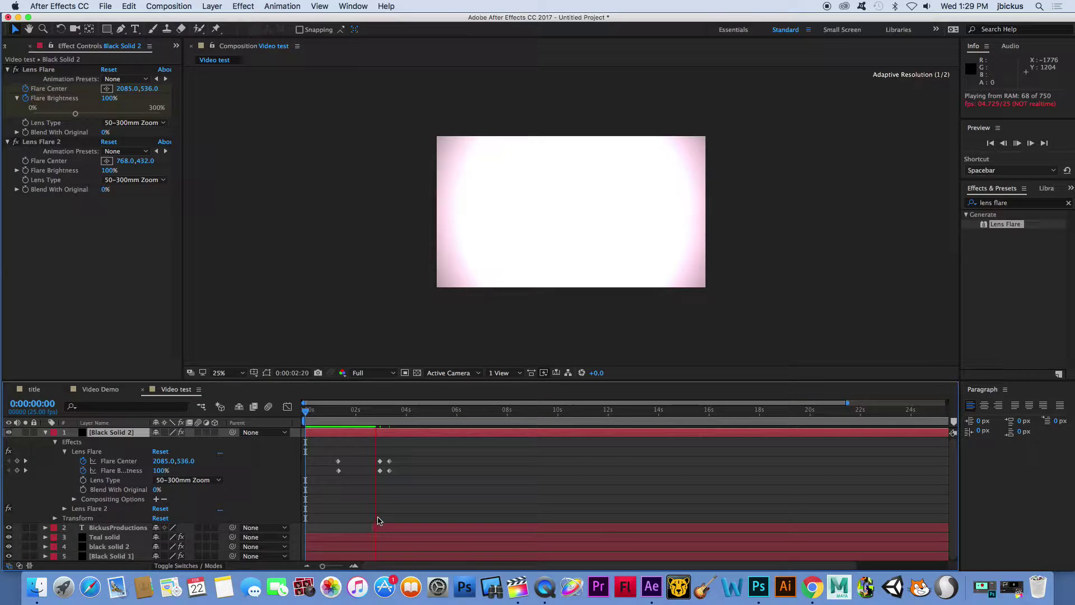
key("space")
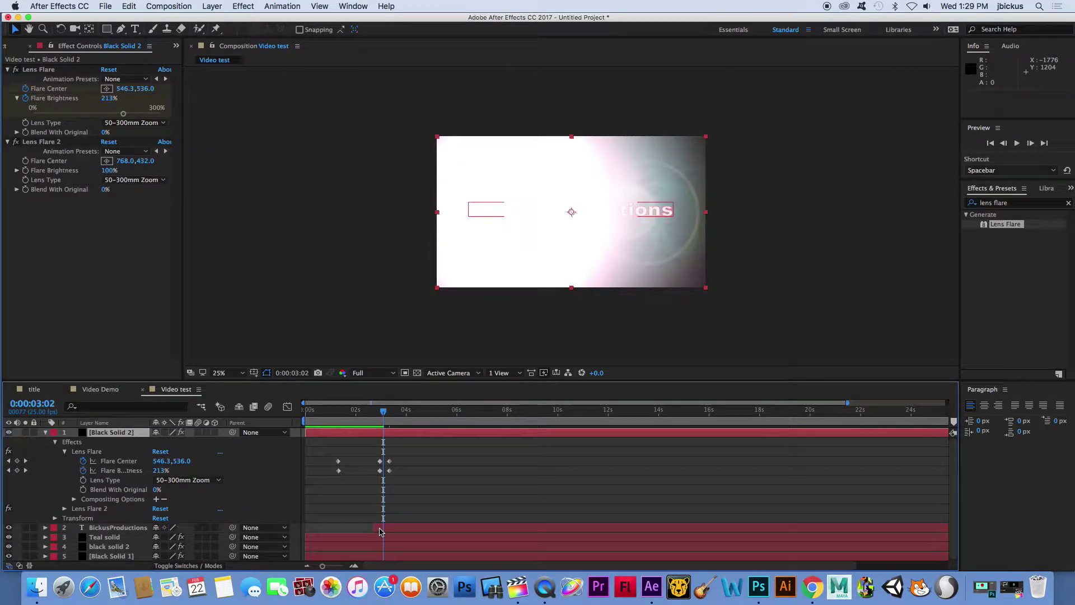
Step: Move the last Lens Flare keyframe to about 0:00:03:14 and review the title reveal from 0:00:01:12
left_click(380, 530)
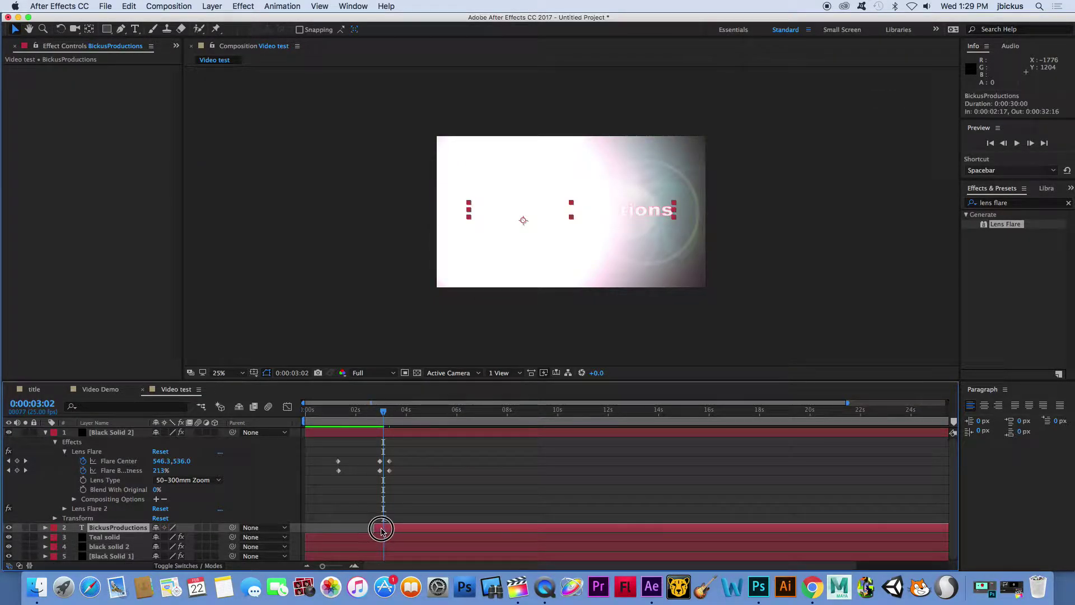
left_click(367, 411)
key("space")
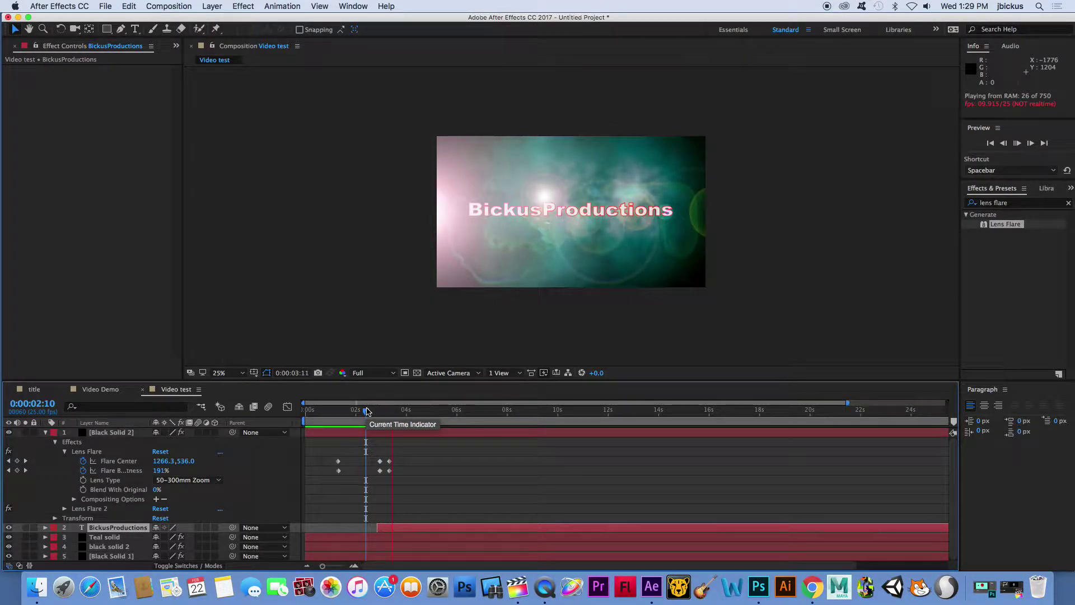
left_click(394, 461)
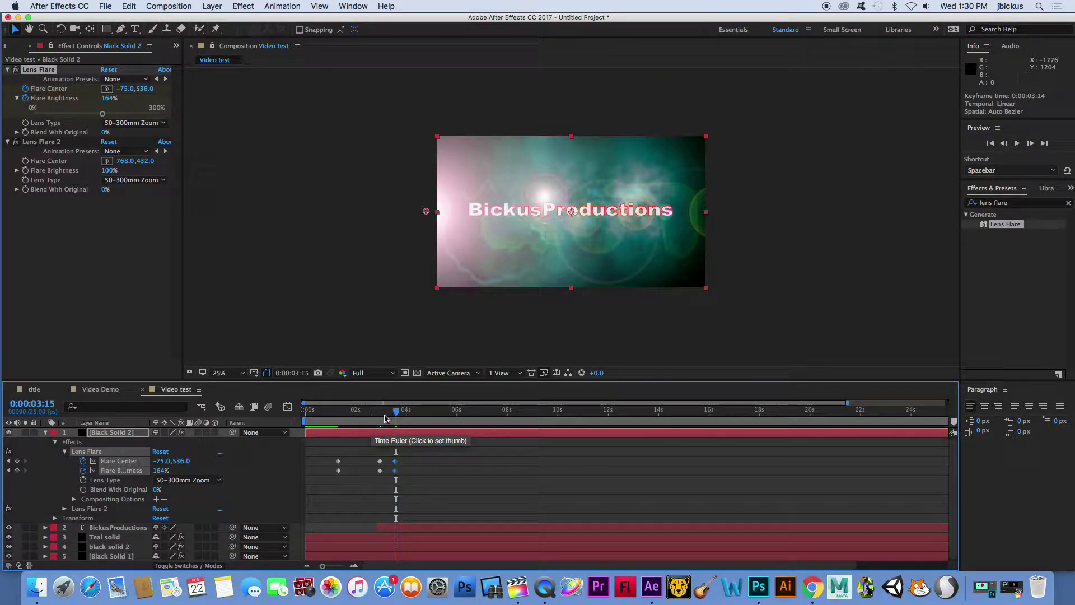
left_click(344, 414)
key("space")
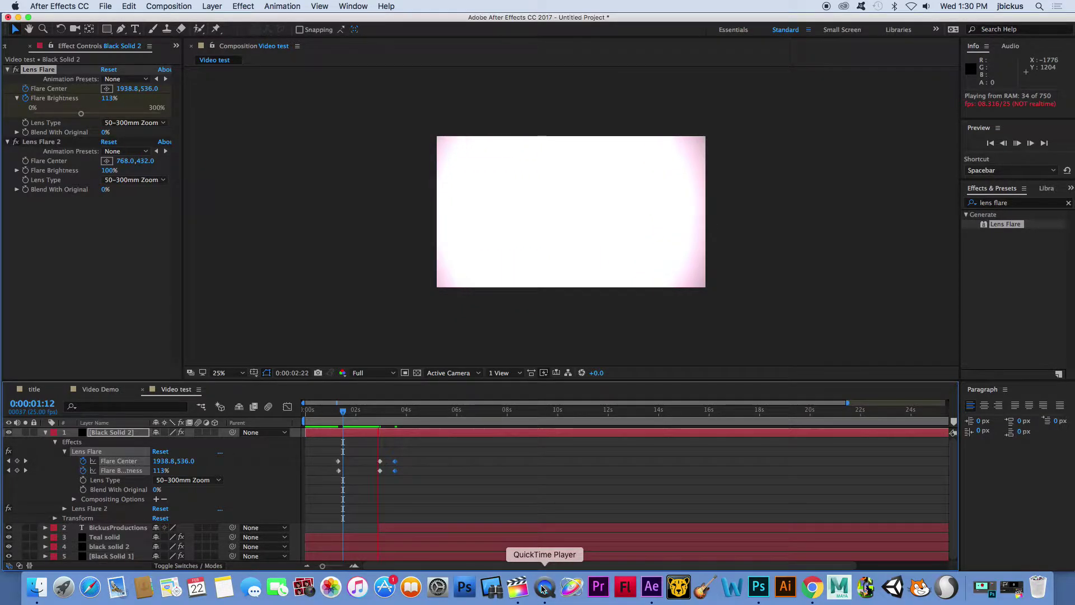
Step: End the work area at about 4 seconds and play the looping flare bumper preview
key("space")
left_click_drag(325, 563, 318, 565)
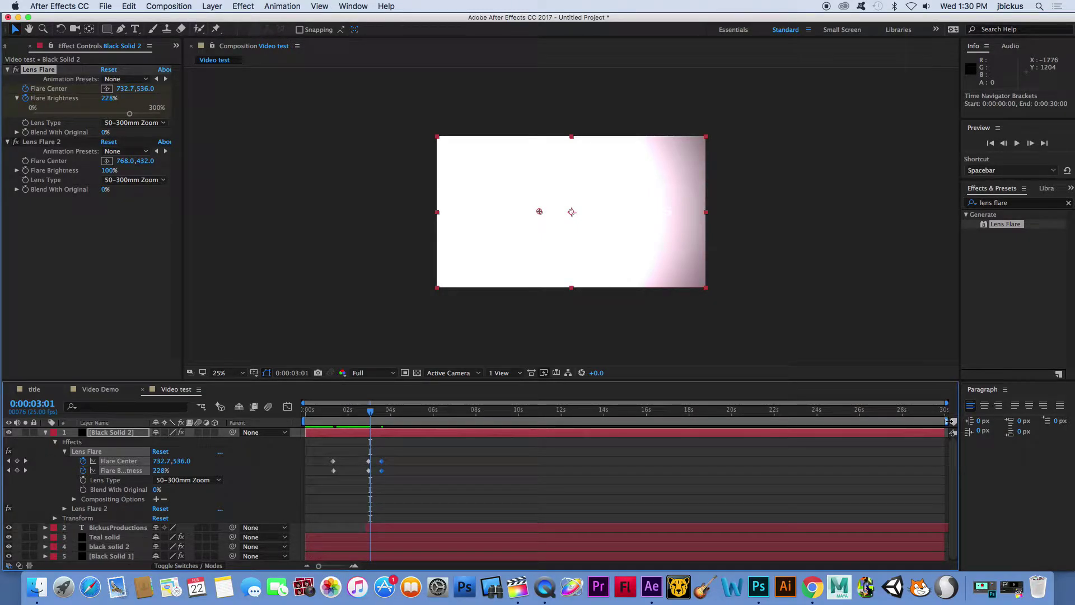
left_click_drag(947, 421, 399, 417)
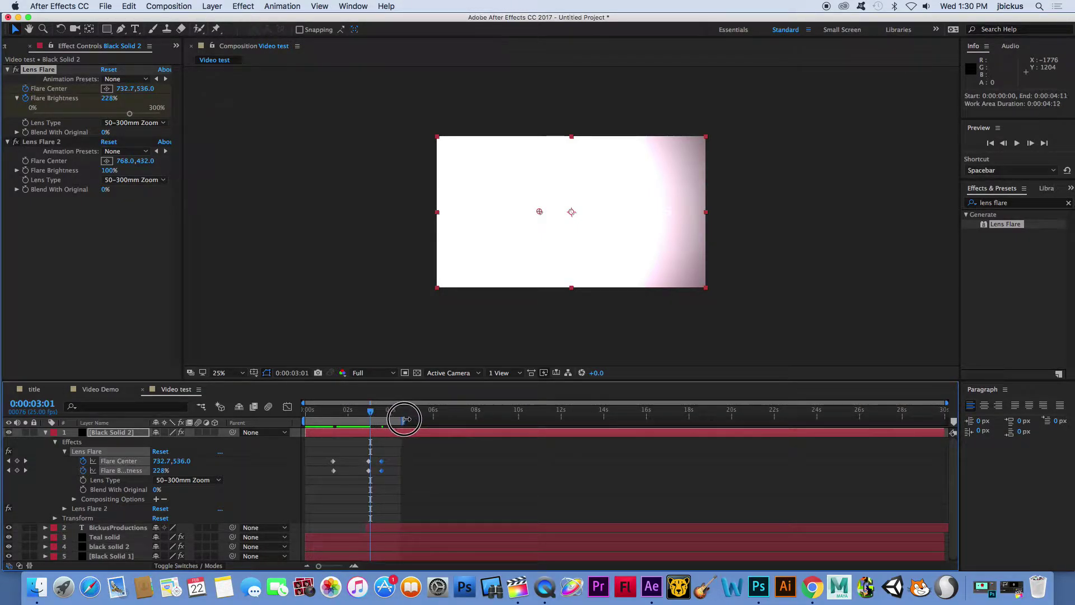
key("space")
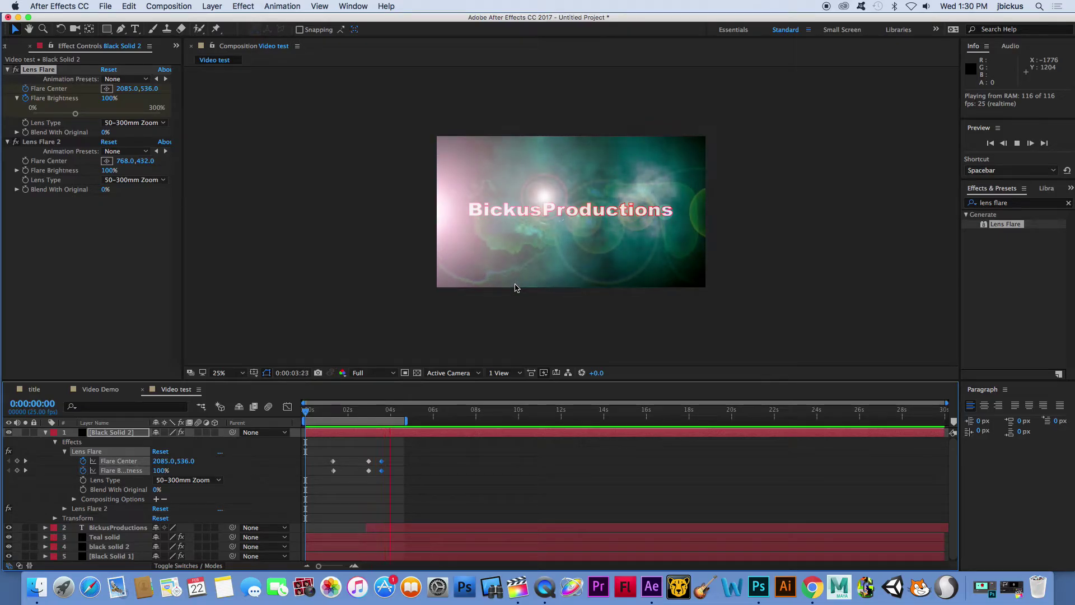
key("space")
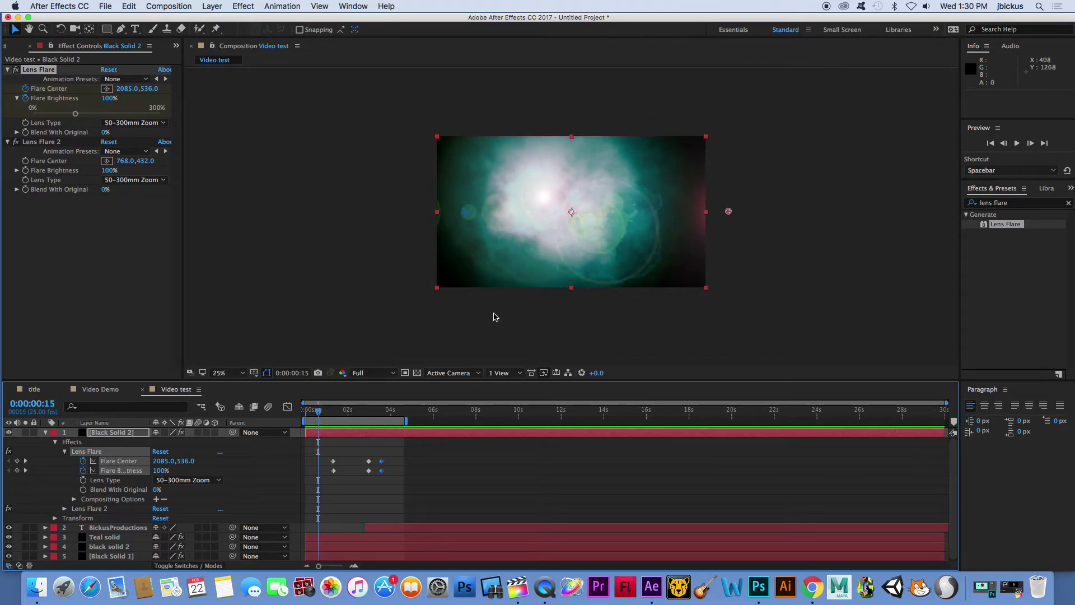